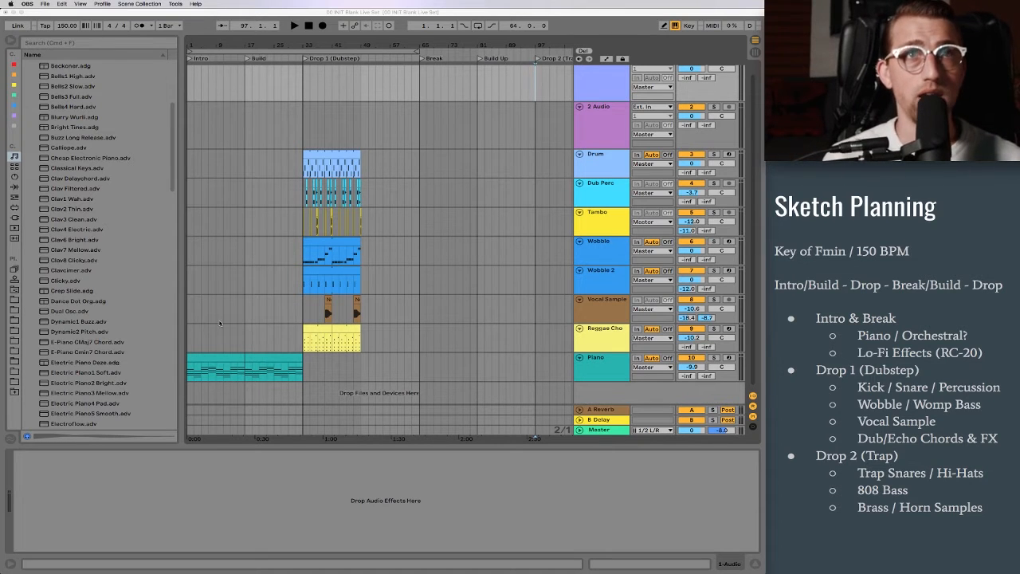
left_click(217, 363)
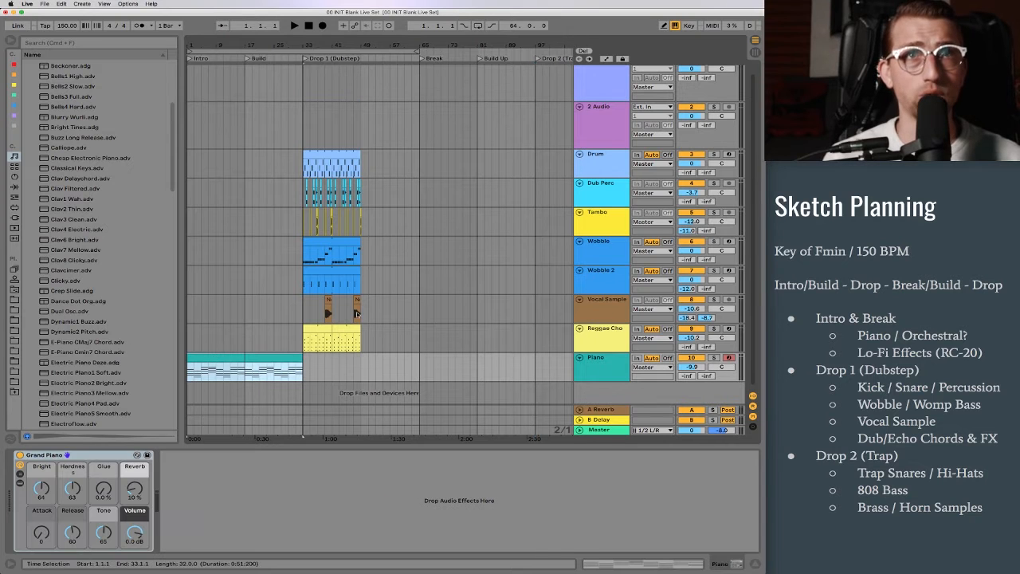
left_click(310, 338)
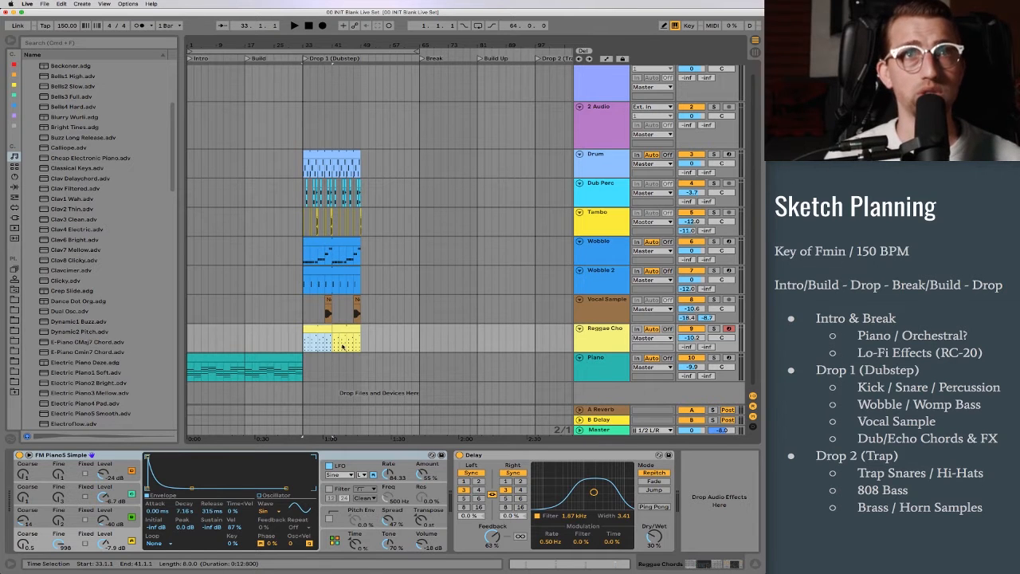
left_click(230, 361)
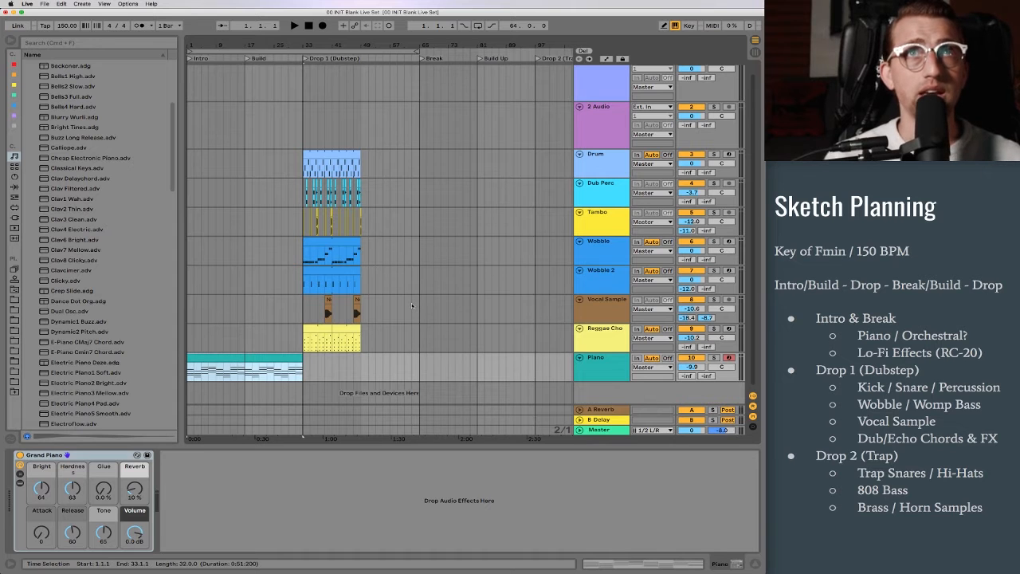
left_click(536, 191)
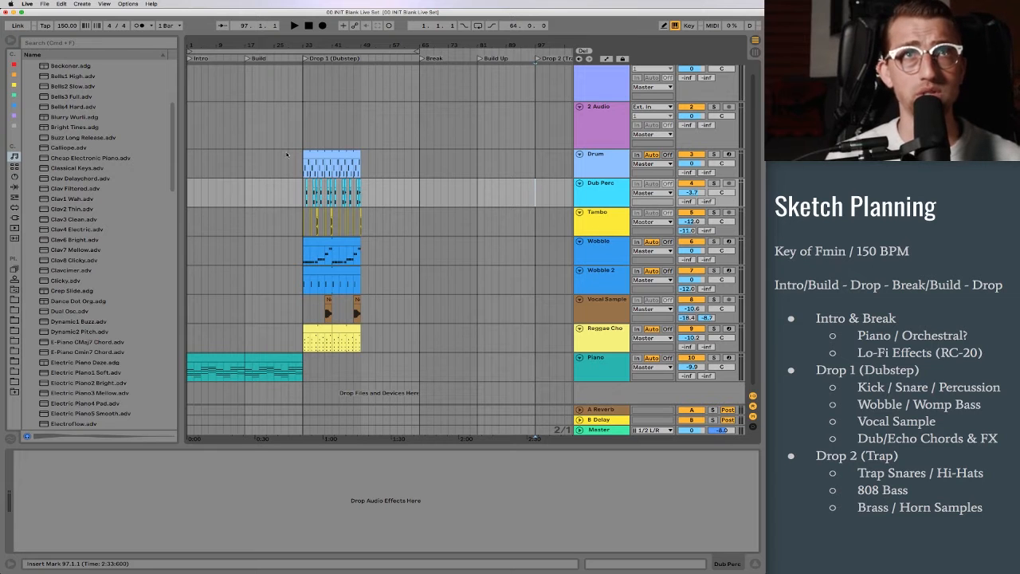
Step: Copy the Drum clip from Drop 1 (Dubstep) to the start of Drop 2 (Trap) at bar 97 and audition it
left_click(349, 154)
left_click(534, 166)
key("ctrl+v")
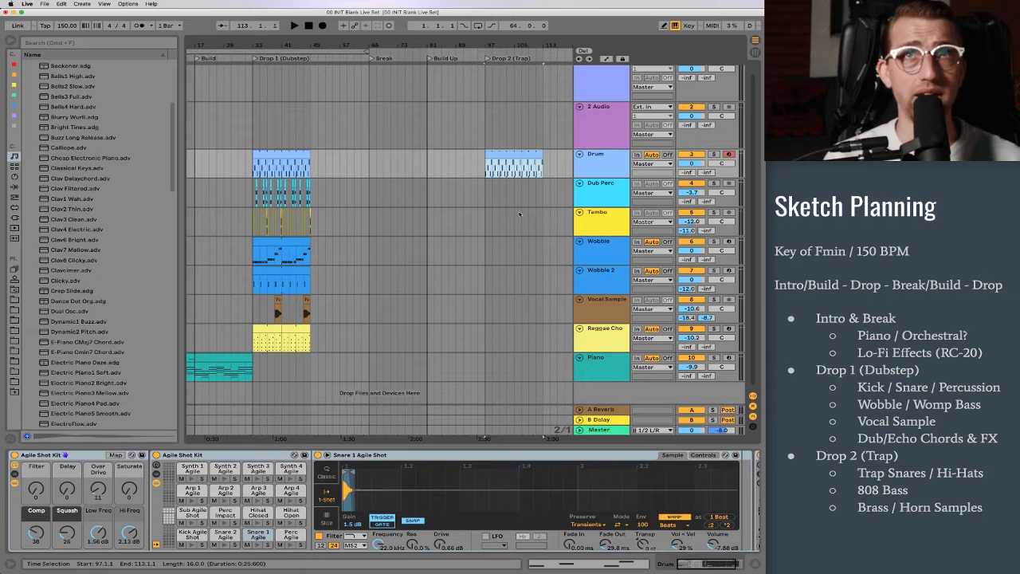
left_click(590, 170)
key("space")
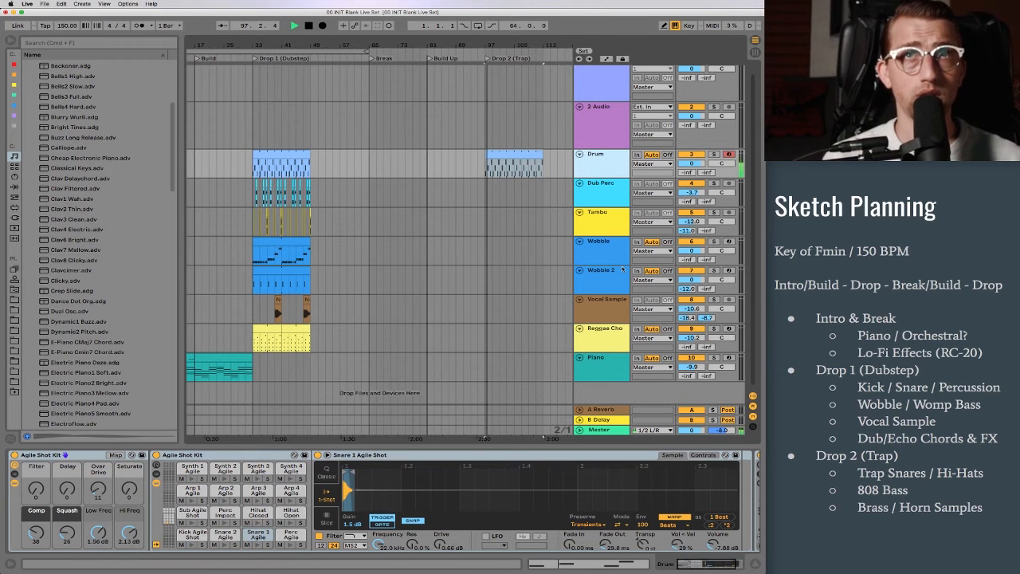
key("space")
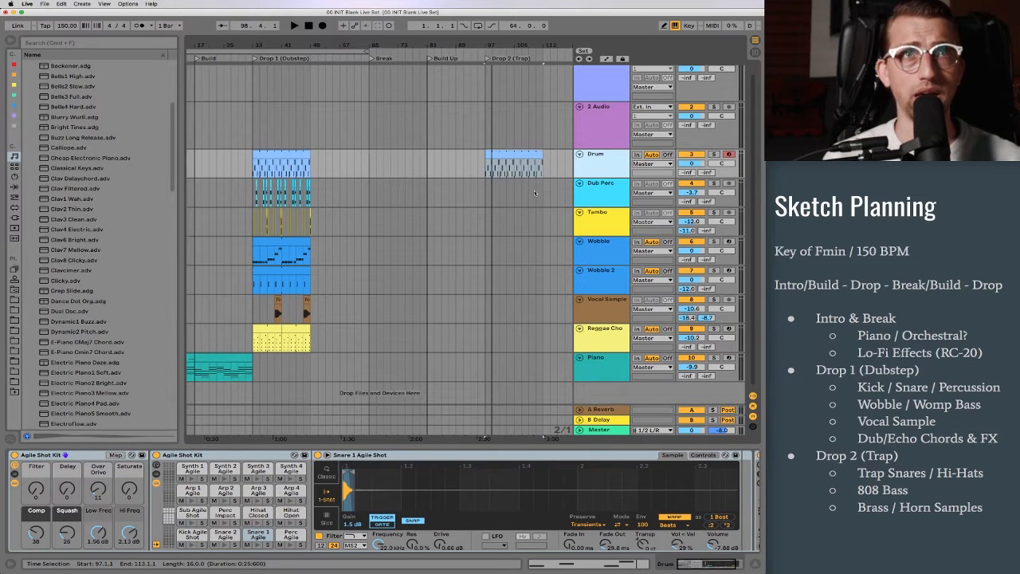
Step: Insert an orange MIDI track below Wobble 2 and load Sampler onto it
scroll(615, 292, "up", 1)
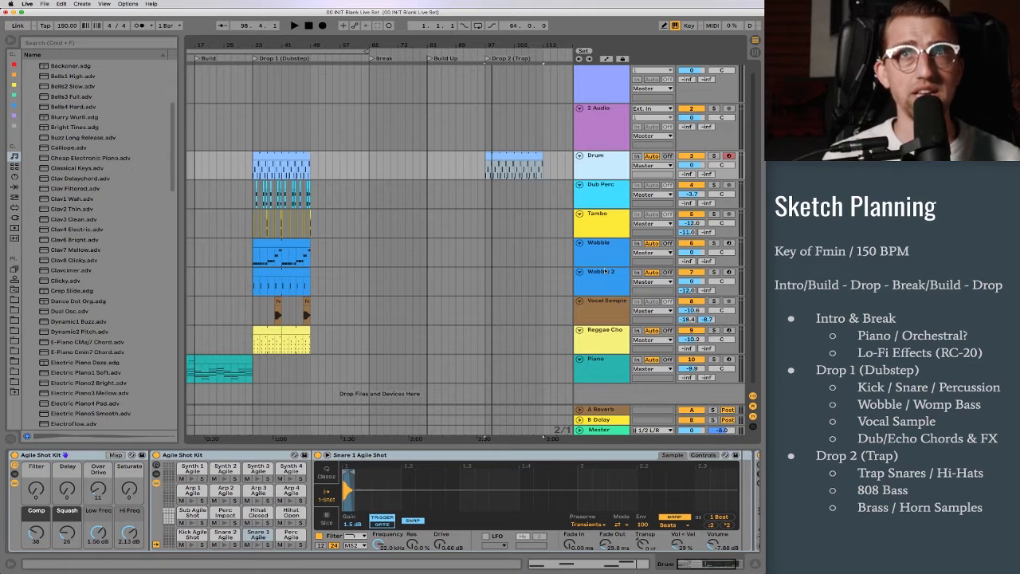
left_click(606, 273)
key("super+shift+t")
left_click(606, 300)
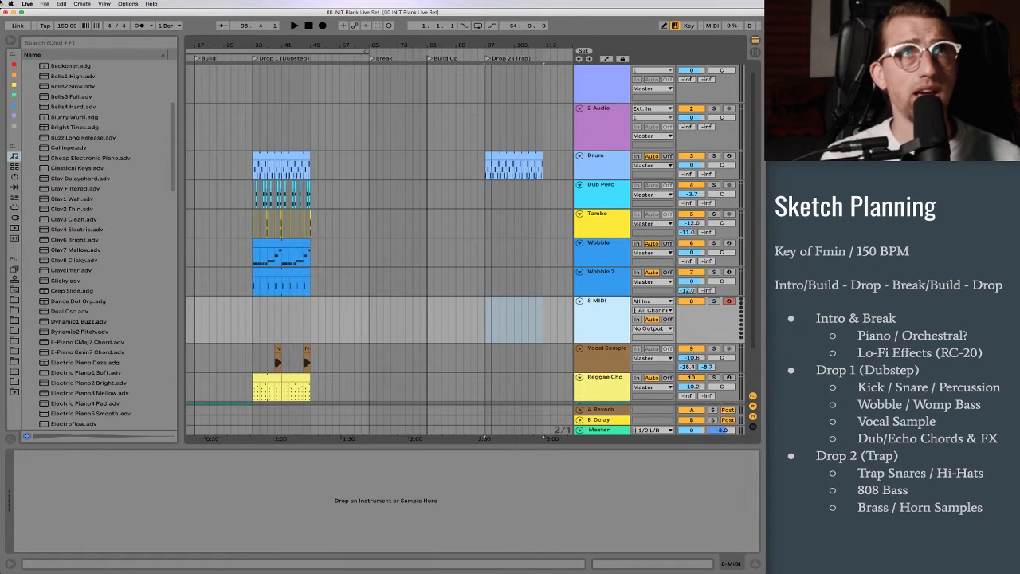
left_click(15, 75)
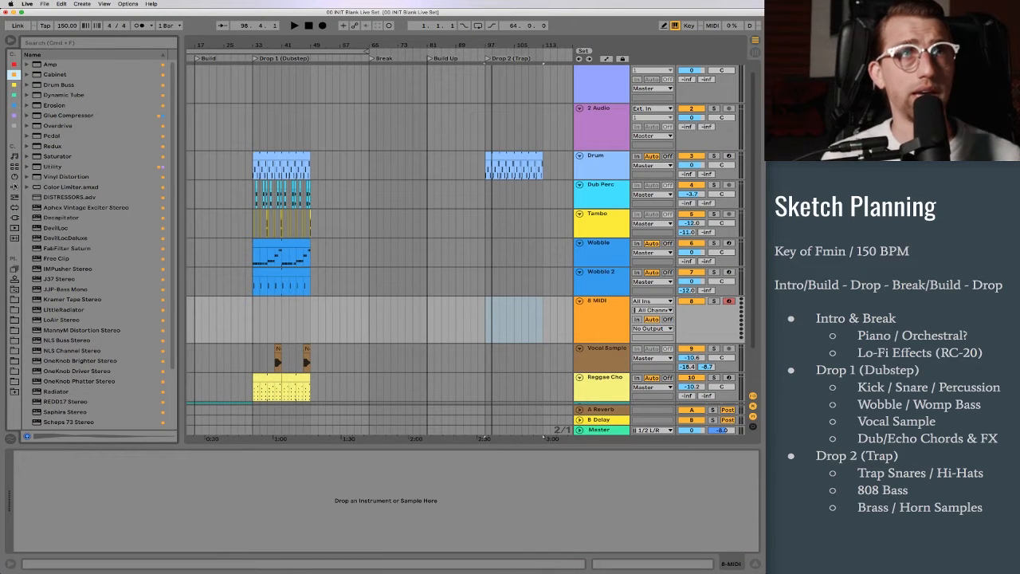
left_click(14, 176)
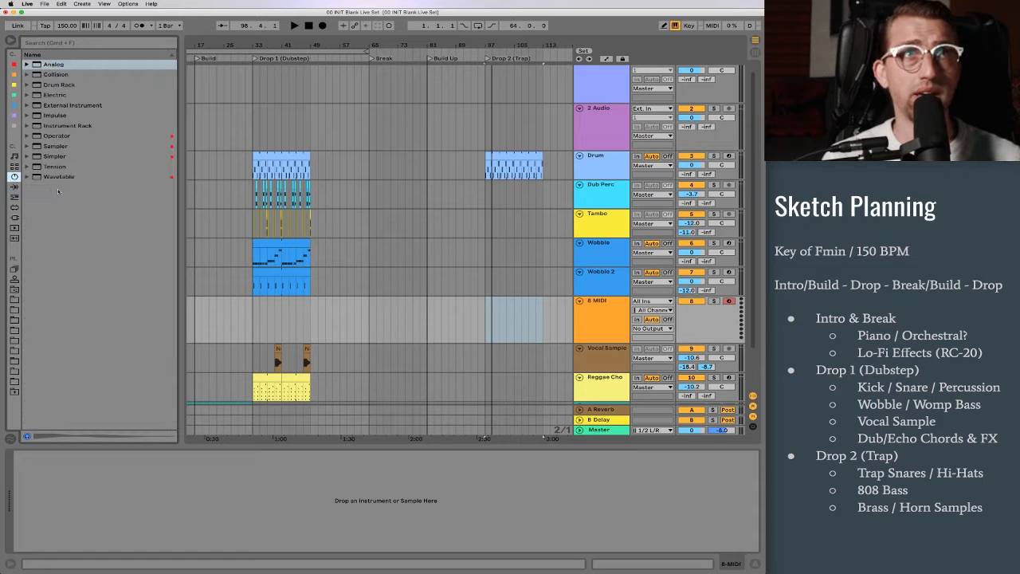
double_click(66, 147)
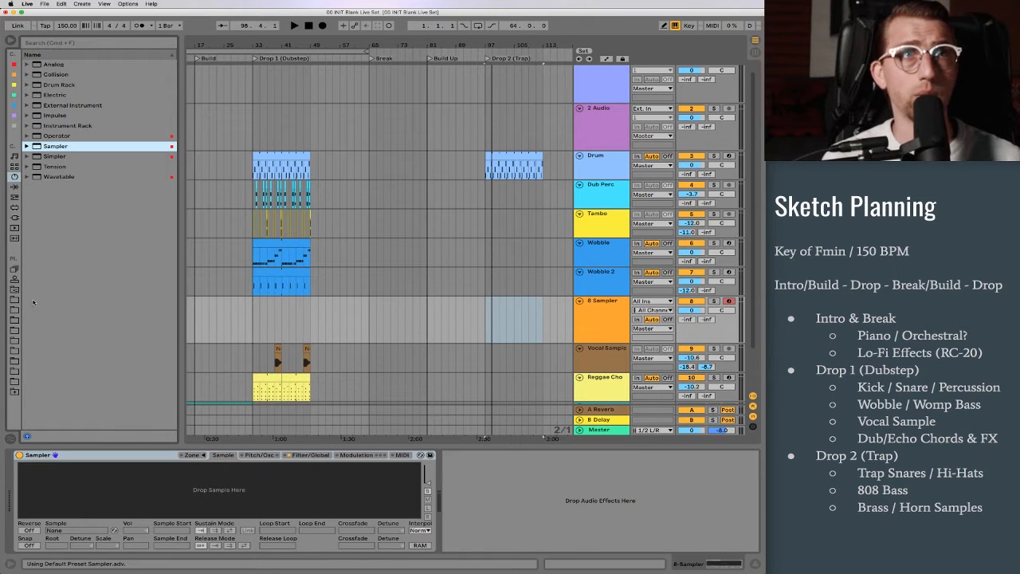
Step: Load 808 WARFARE 23.wav from the 808 Warfare folder in 00 SYNTH SAMPLES, 00 BASS into Sampler and audition it an octave lower
left_click(14, 320)
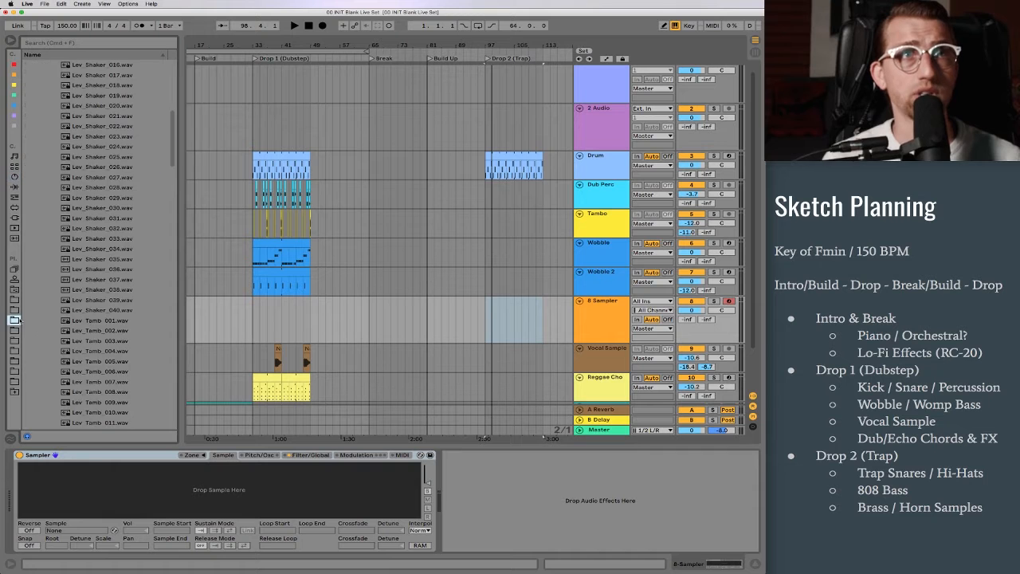
left_click(32, 106)
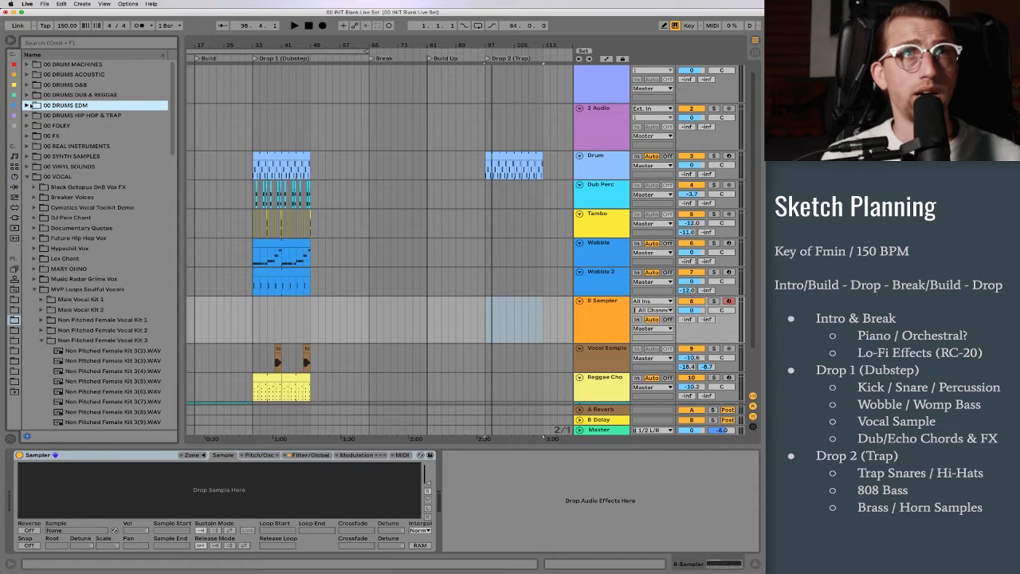
left_click(70, 157)
left_click(72, 177)
left_click(76, 197)
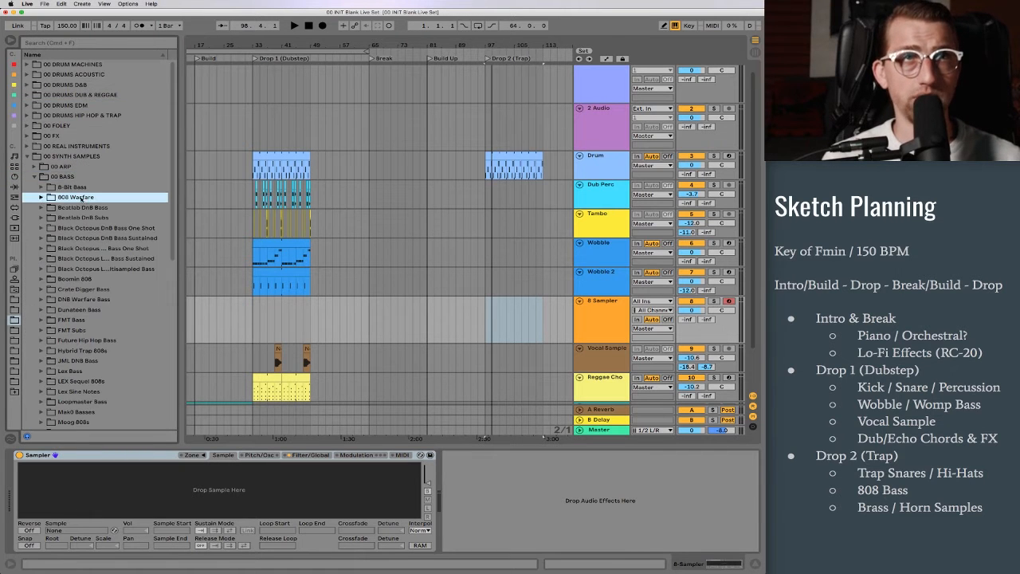
scroll(109, 316, "down", 6)
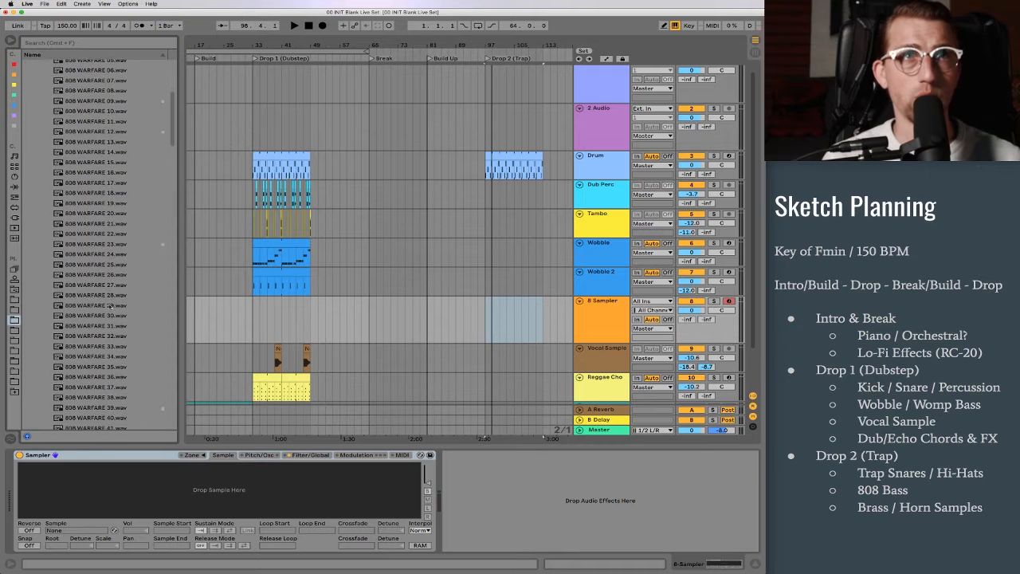
left_click(98, 246)
left_click_drag(94, 247, 563, 331)
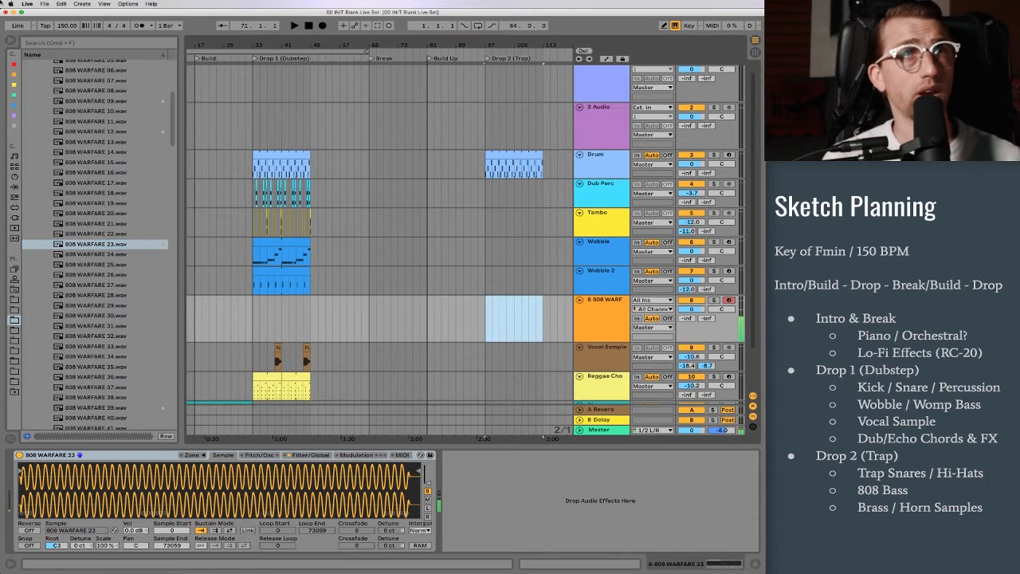
key("z")
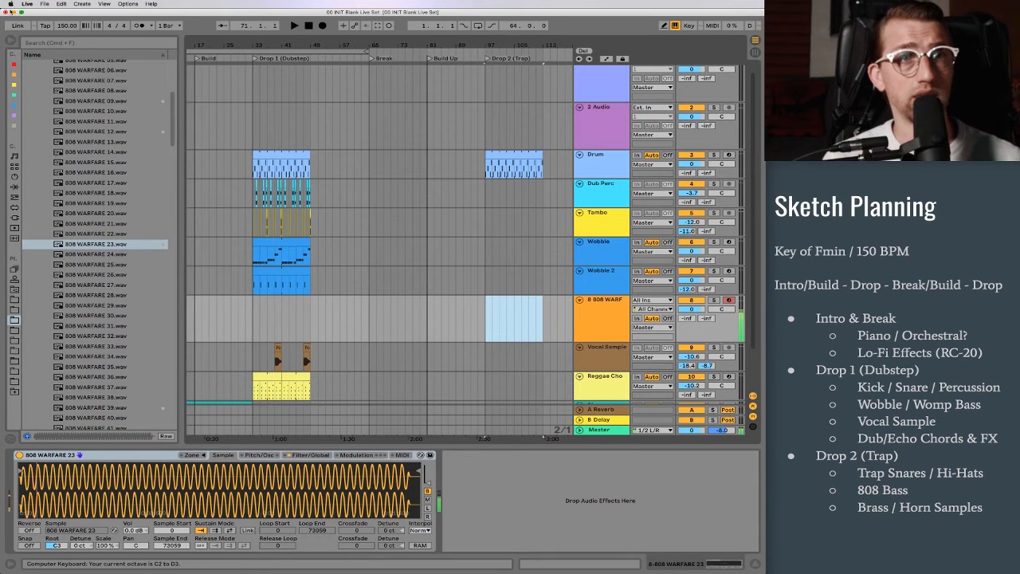
Step: Add a Tuner after Sampler on the 808 track and play a C in the C3 octave to check the sample's pitch
left_click(13, 115)
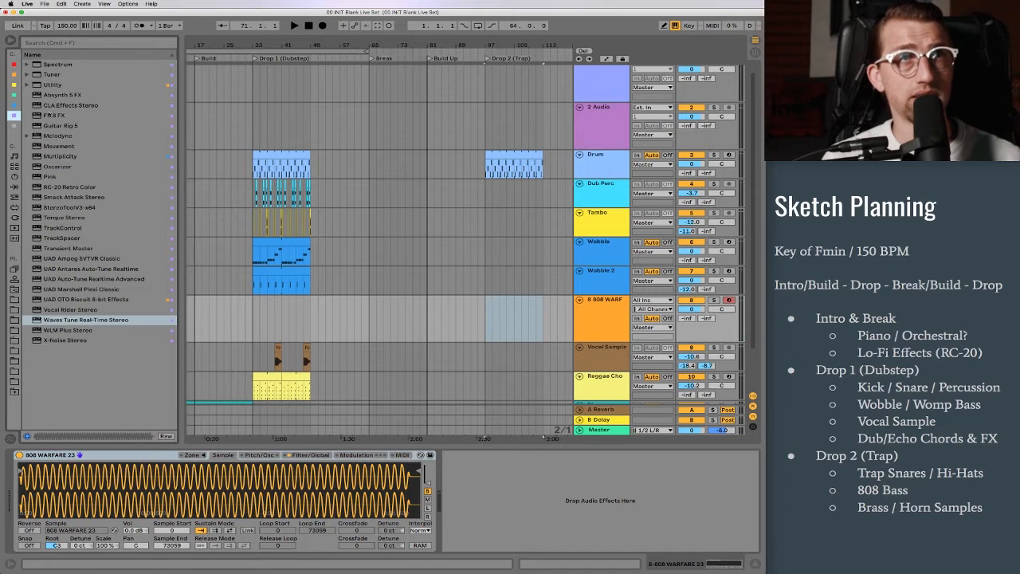
double_click(53, 75)
key("x")
key("x")
key("a")
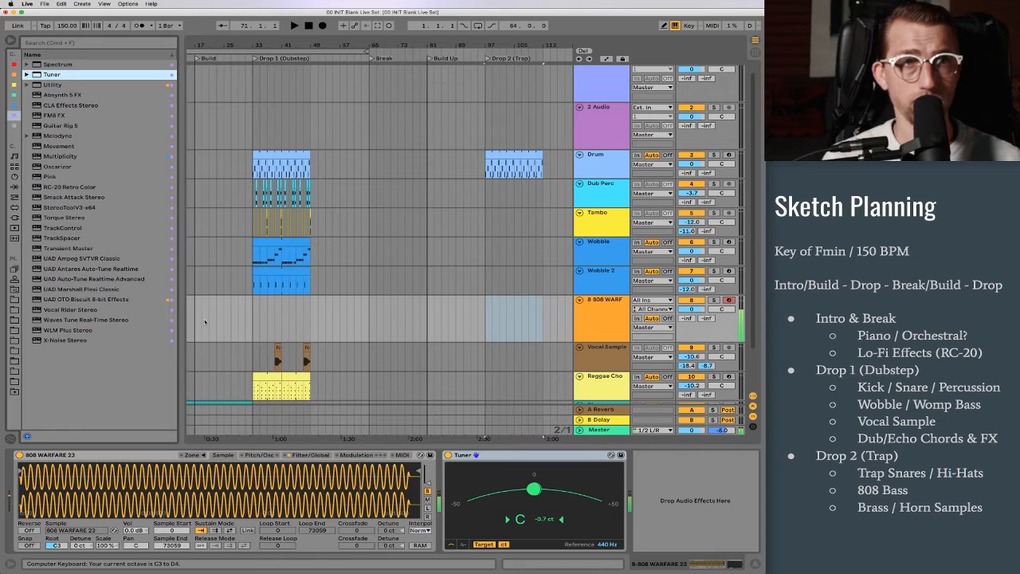
key("a")
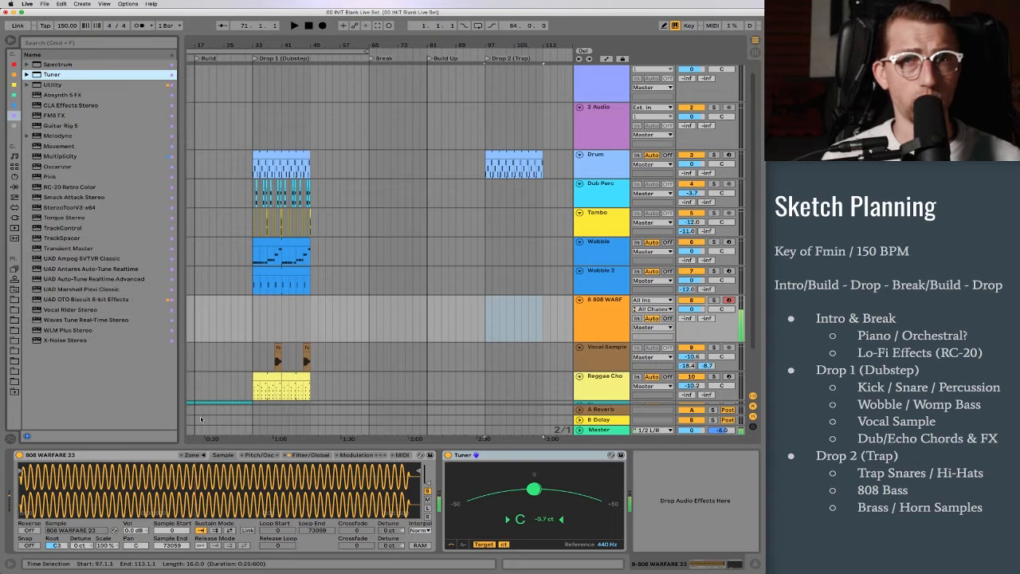
key("x")
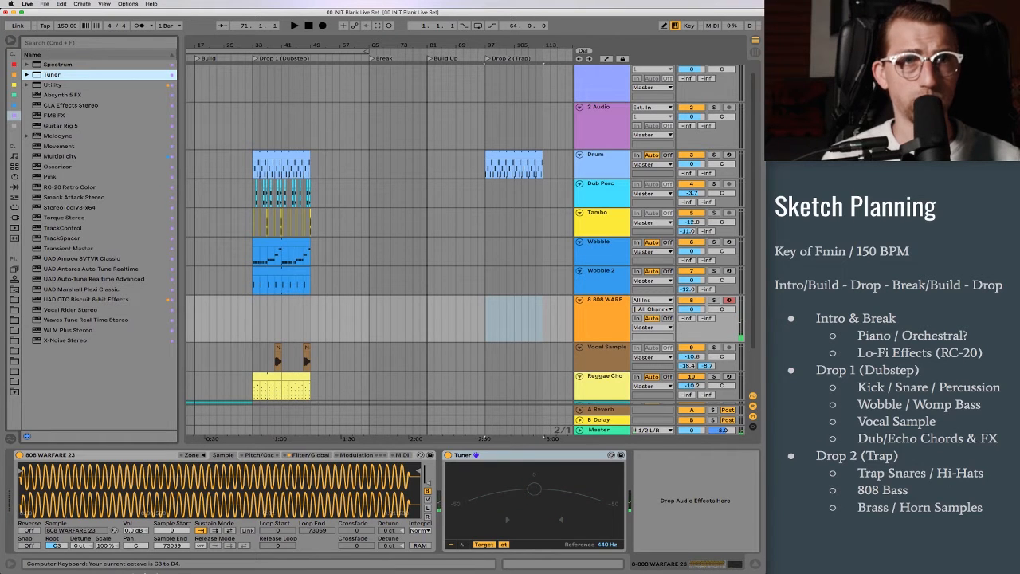
key("a")
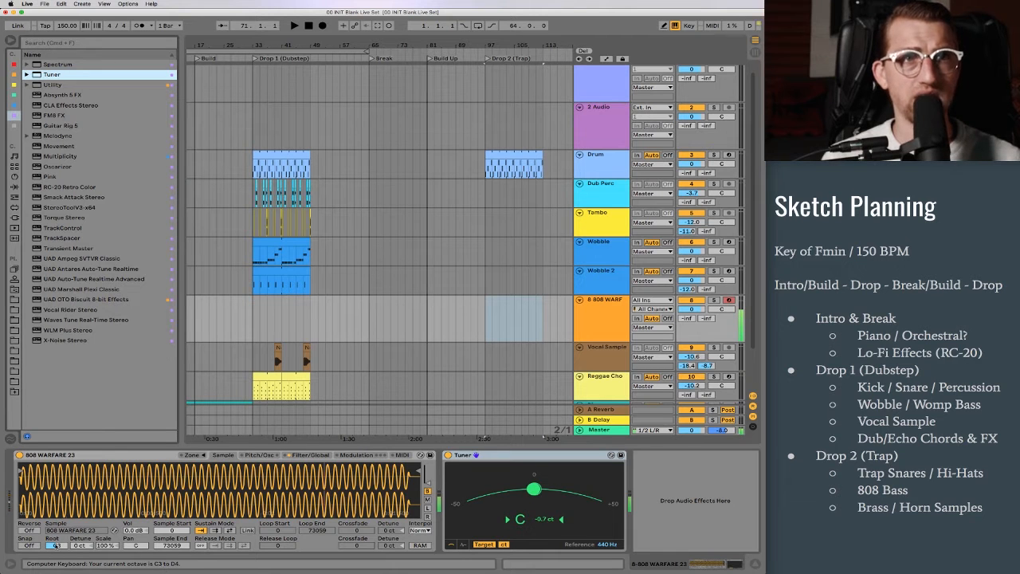
Step: Set the 808 sample's root key to C1 and play low notes to check the tuning
left_click(55, 545)
left_click_drag(55, 545, 55, 553)
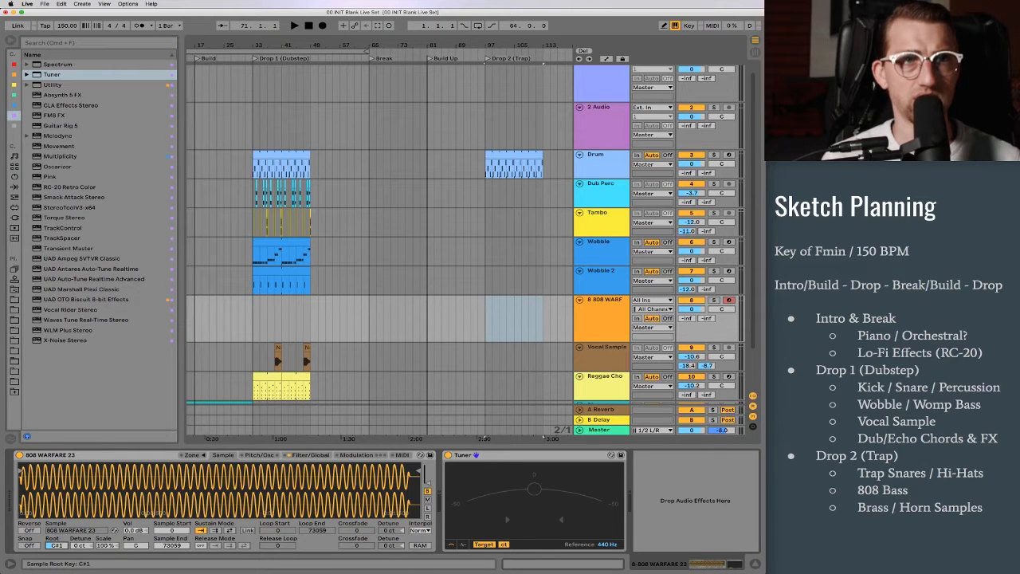
key("a")
key("z")
key("a")
key("a")
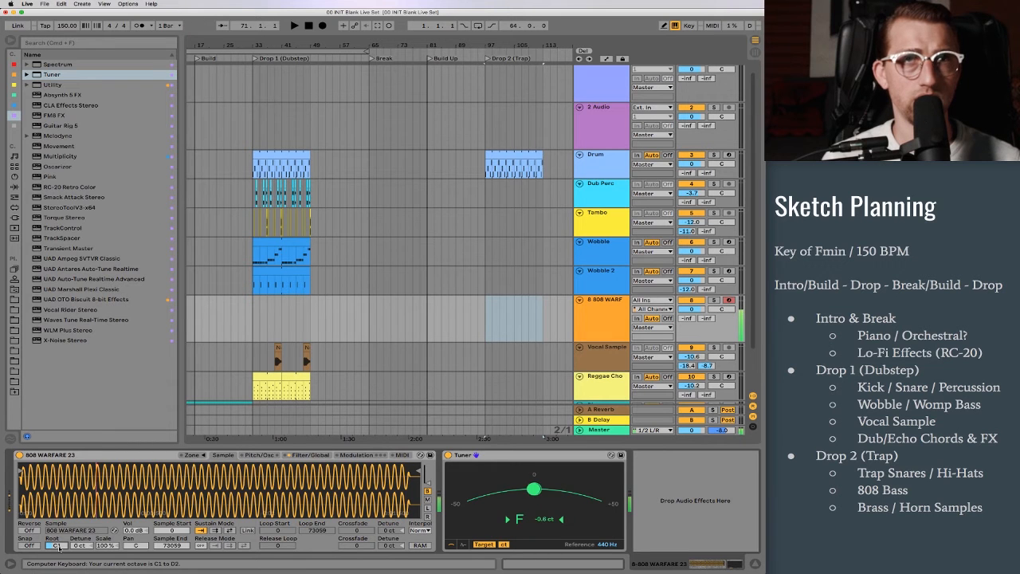
key("f")
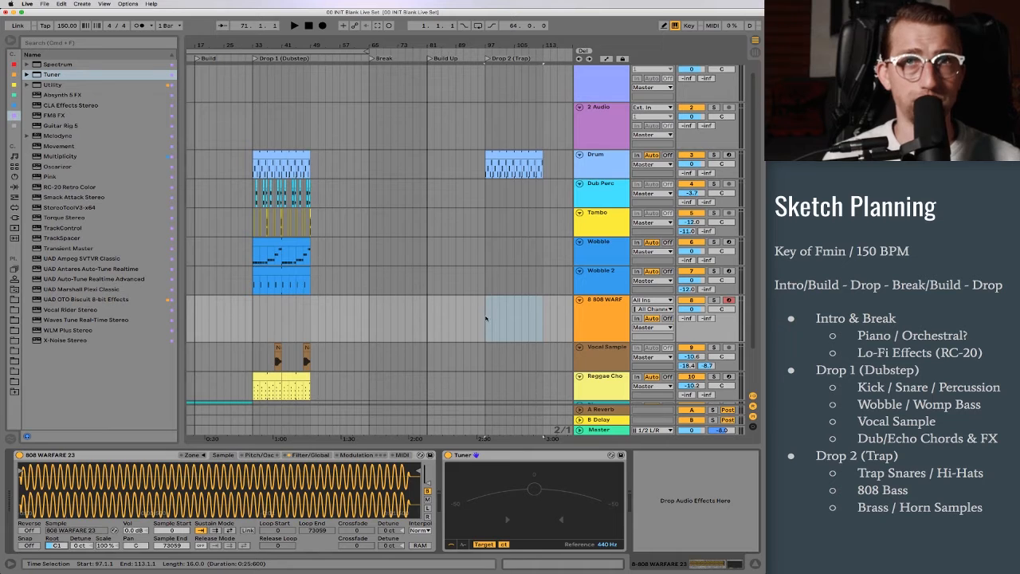
Step: Create a 16-bar MIDI clip on the 808 track at Drop 2 (Trap) and enter a rhythm of F1 notes across its first two bars
key("super+shift+m")
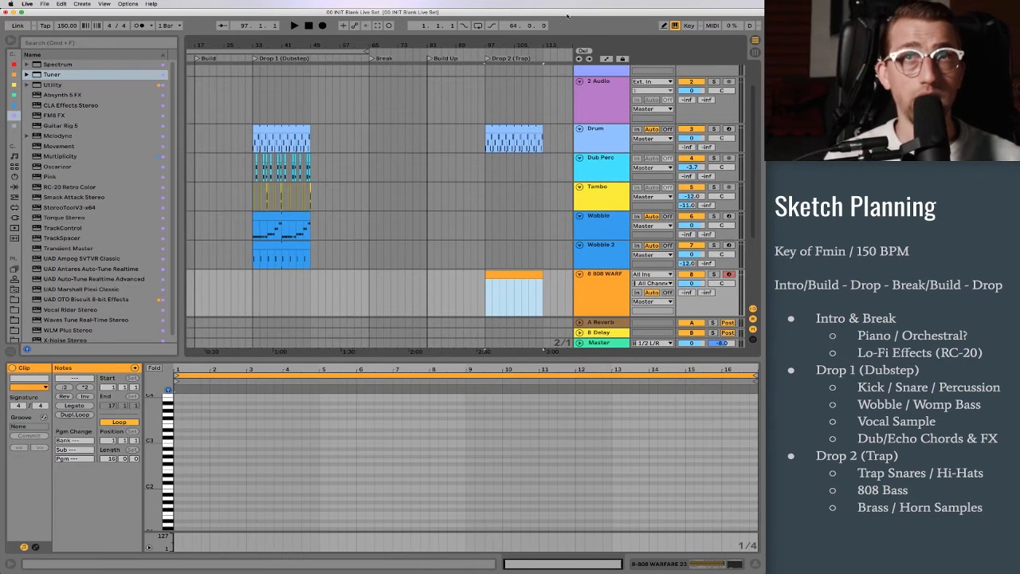
left_click_drag(503, 56, 503, 119)
scroll(447, 159, "up", 1)
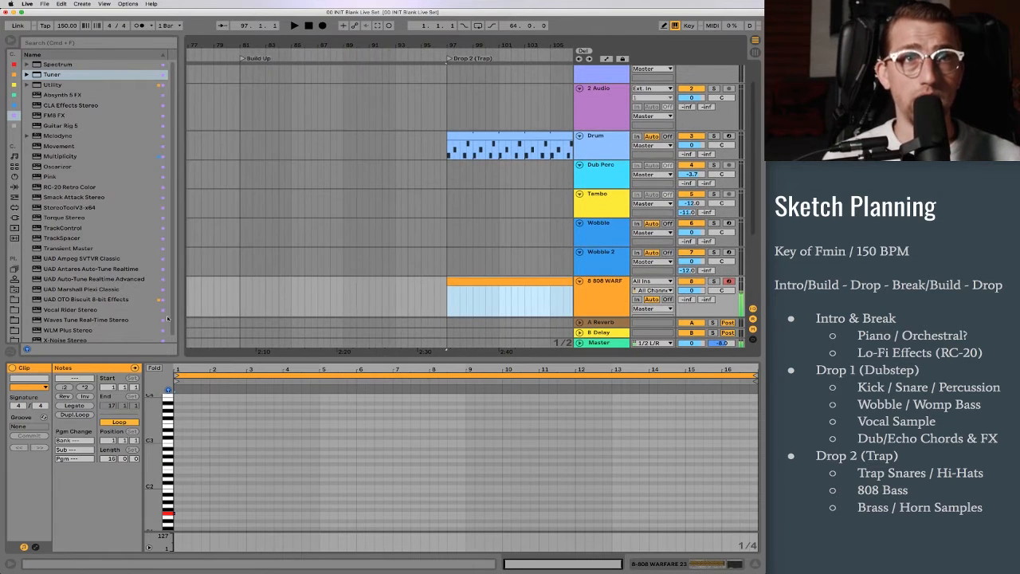
double_click(179, 514)
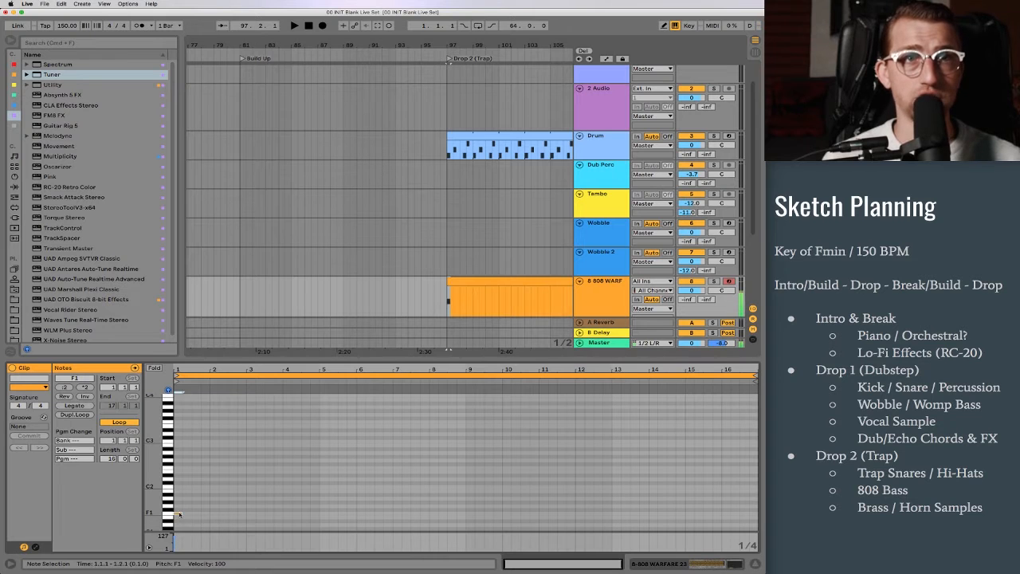
key("space")
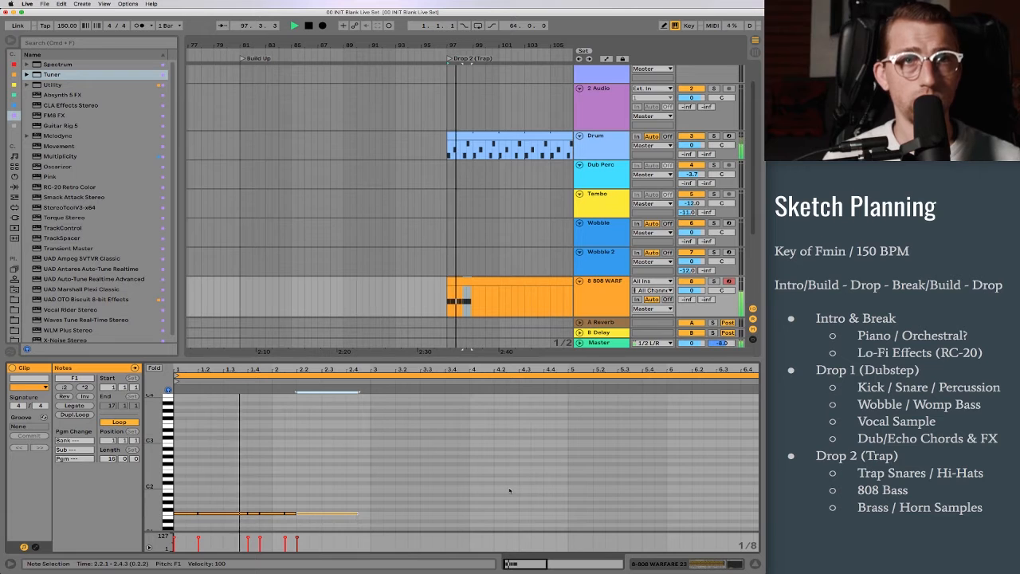
Step: Stop playback and lengthen the last F1 note to the start of bar 3 in the 808 clip
key("super+a")
key("space")
left_click(364, 515)
left_click(358, 515)
left_click_drag(357, 515, 372, 516)
left_click_drag(358, 476, 185, 531)
mouse_move(181, 369)
left_mouse_down()
mouse_move(181, 385)
mouse_move(181, 360)
left_mouse_up()
left_click(233, 450)
Step: Enable Sampler's pitch envelope on the 808 with an amount of +12 st and play the drop
key("shift+Tab")
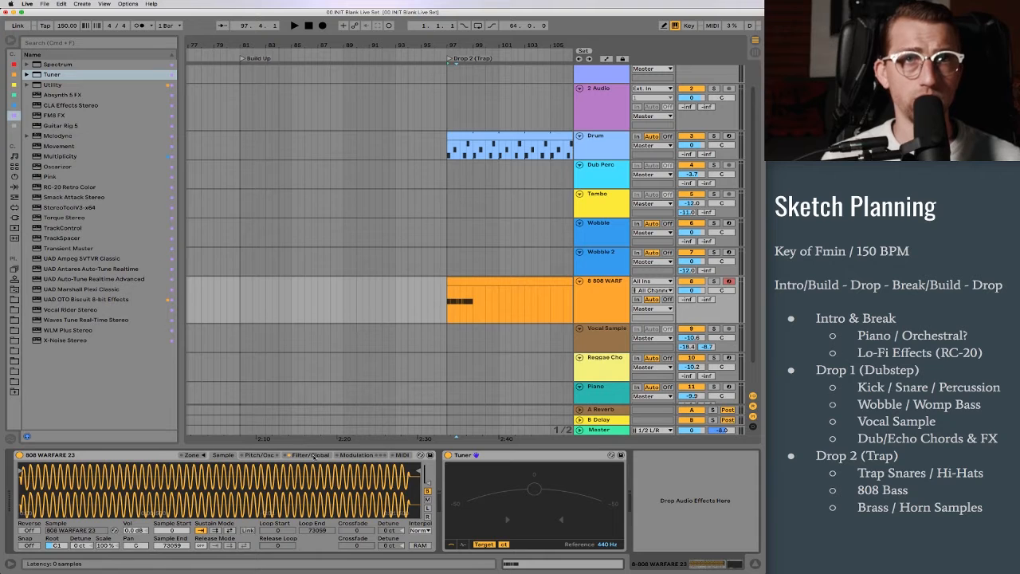
left_click(314, 456)
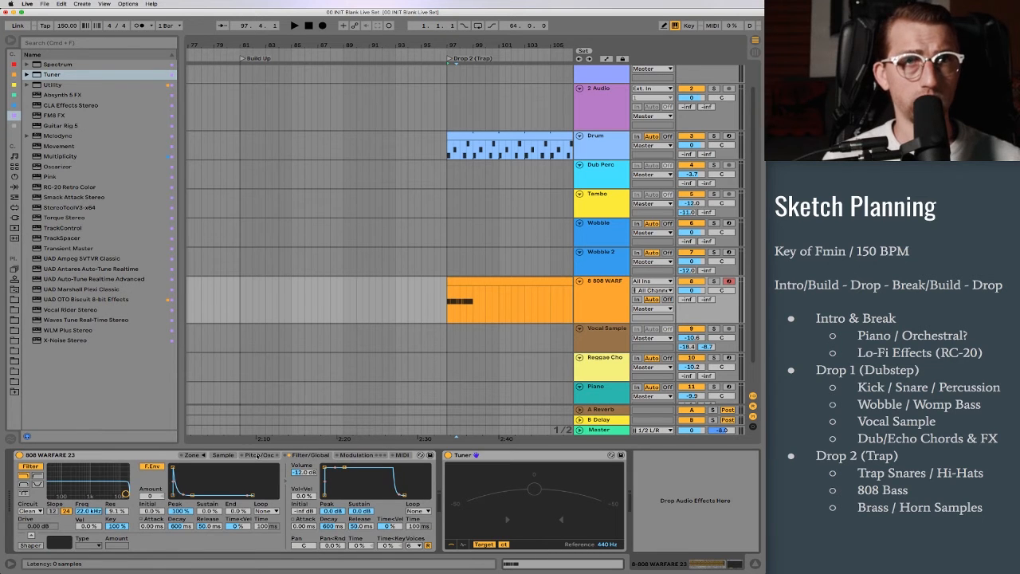
left_click(257, 455)
left_click(31, 512)
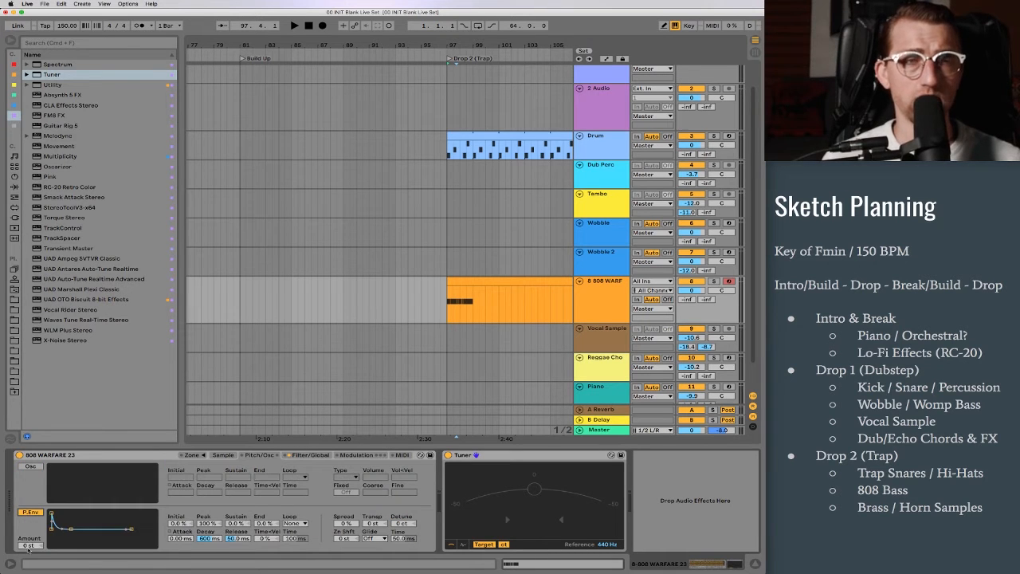
left_click_drag(32, 546, 32, 538)
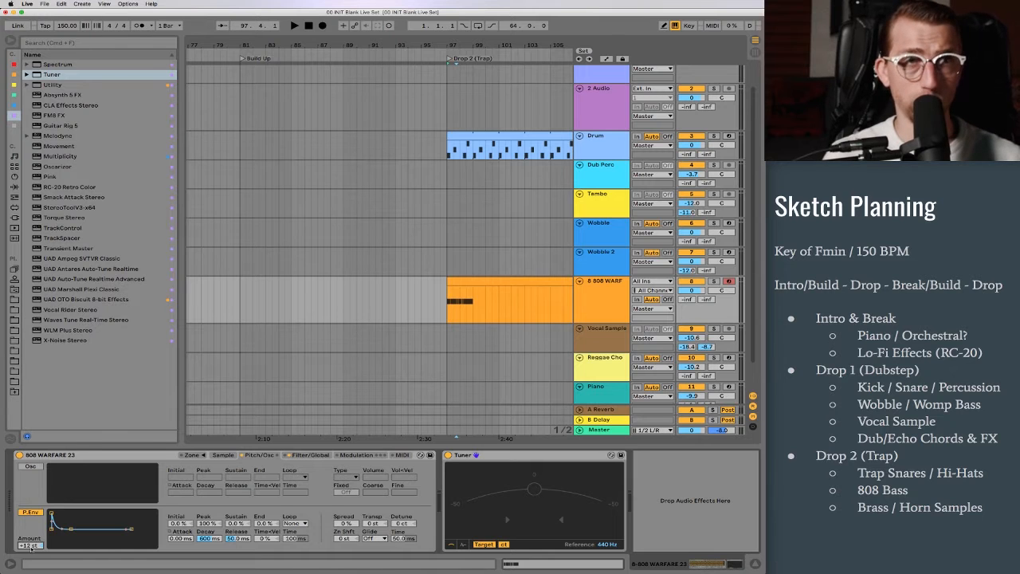
key("space")
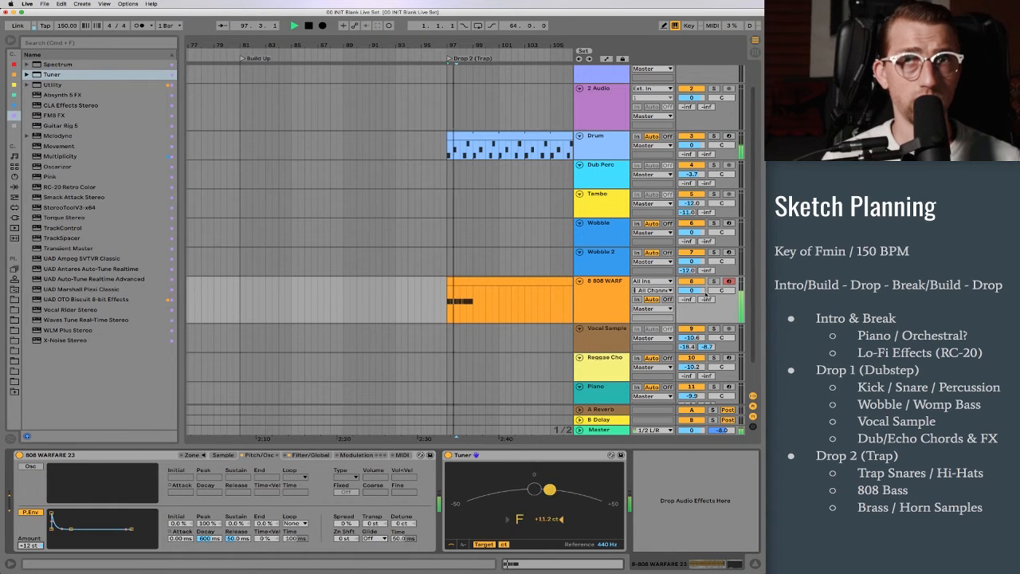
Step: Solo the 808 track and set its pitch envelope to an amount of +24 st with a 600 ms decay, auditioning the drop
key("space")
left_click(714, 282)
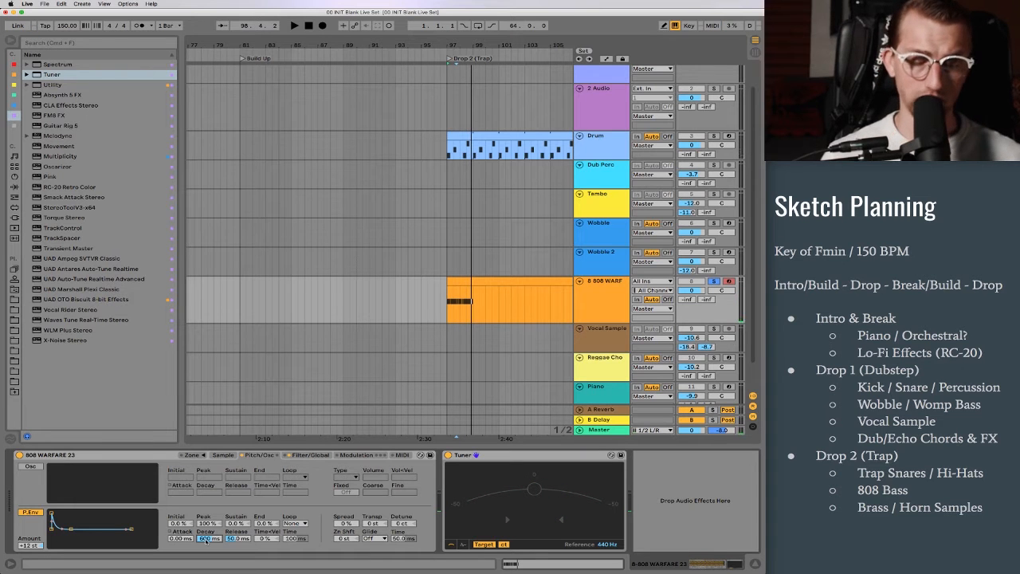
key("space")
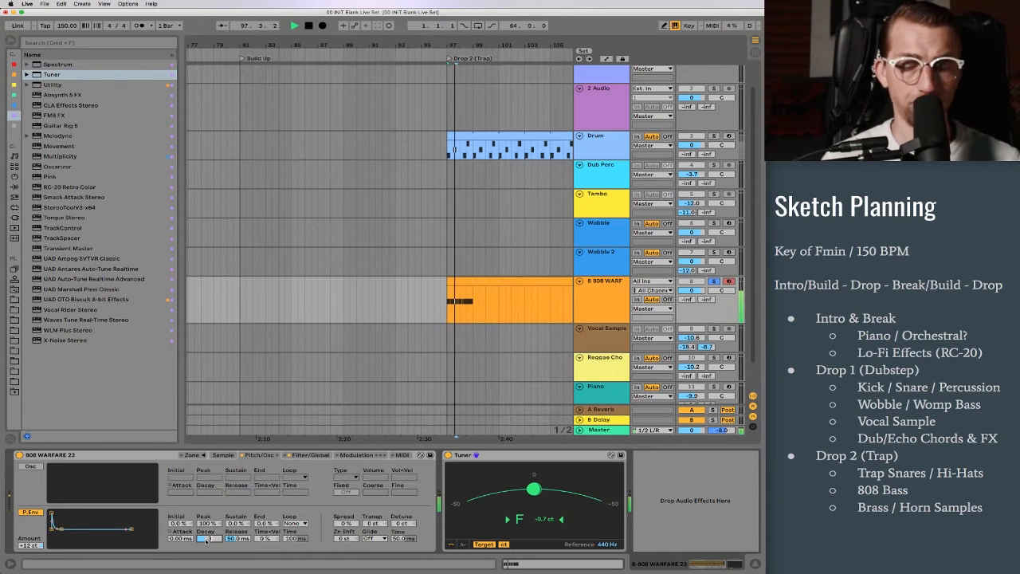
key("space")
key("space")
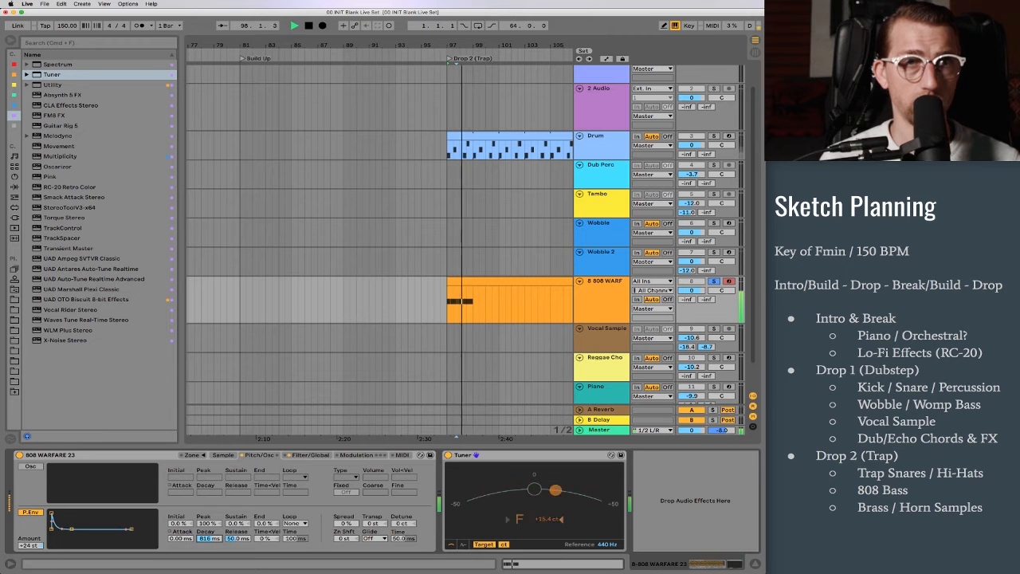
key("space")
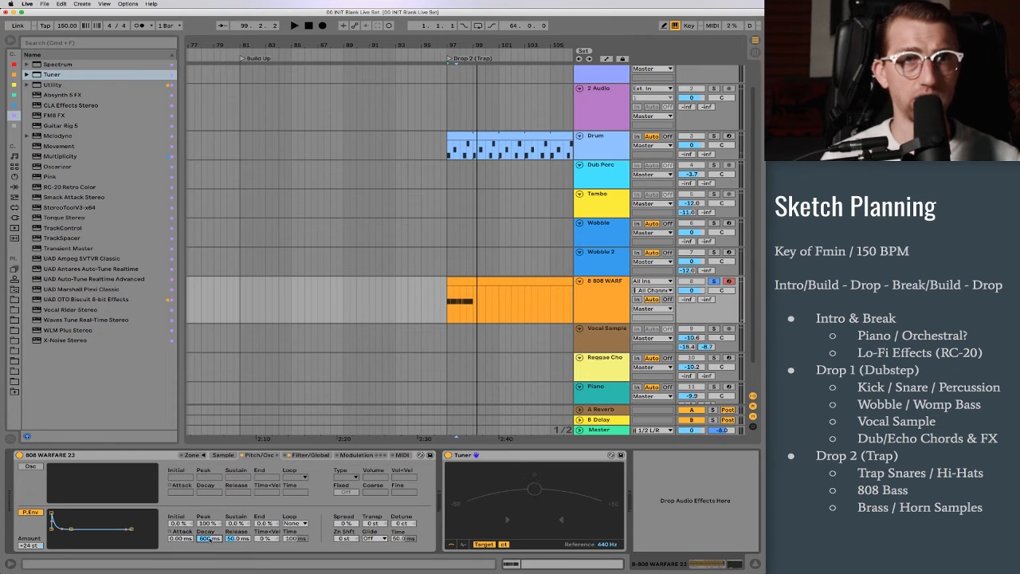
key("space")
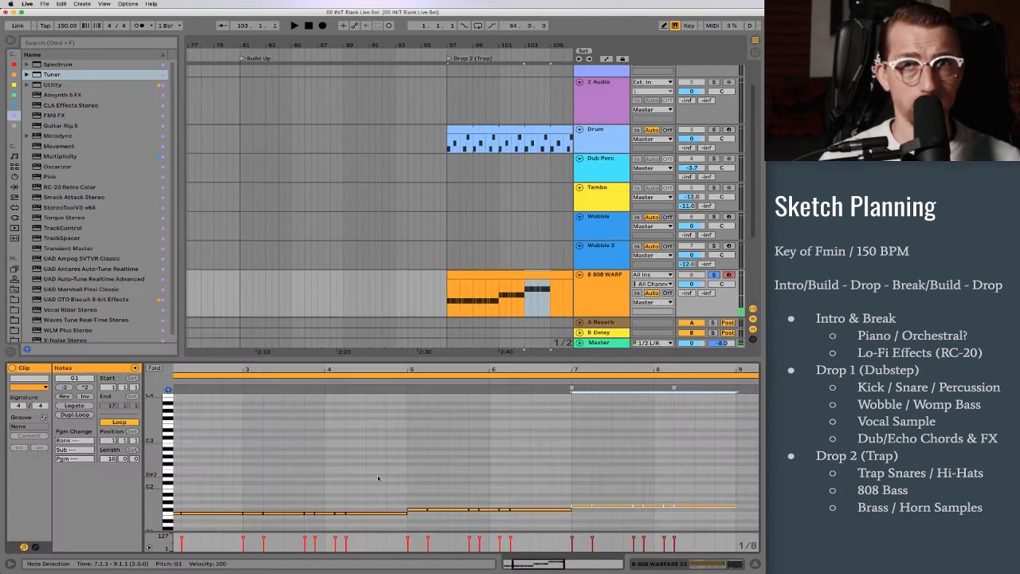
Step: Repeat the 808 rhythm through bar 8, raising bars 5–6 by one semitone and bars 7–8 to A1
key("Up")
key("Up")
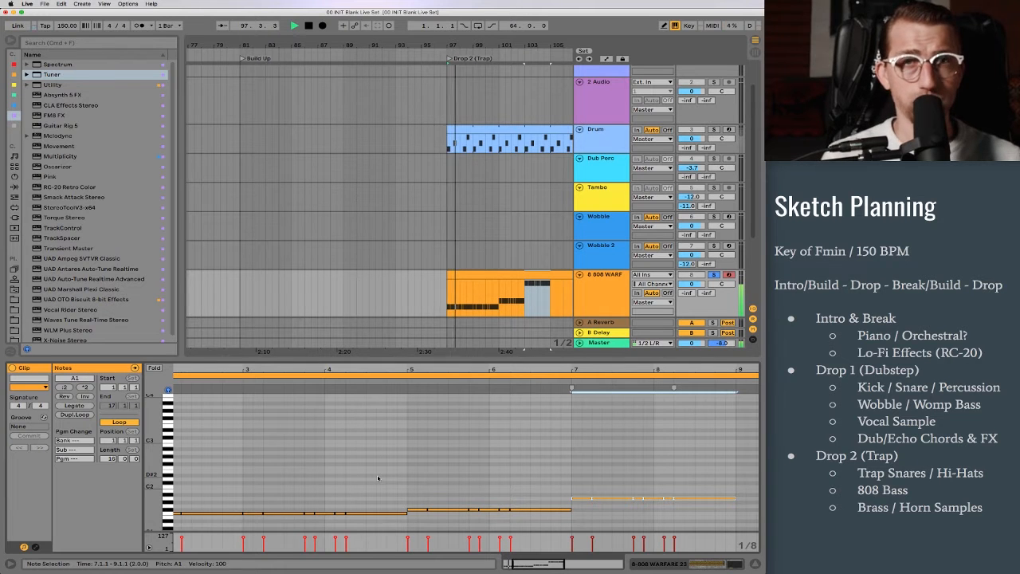
scroll(379, 257, "right", 5)
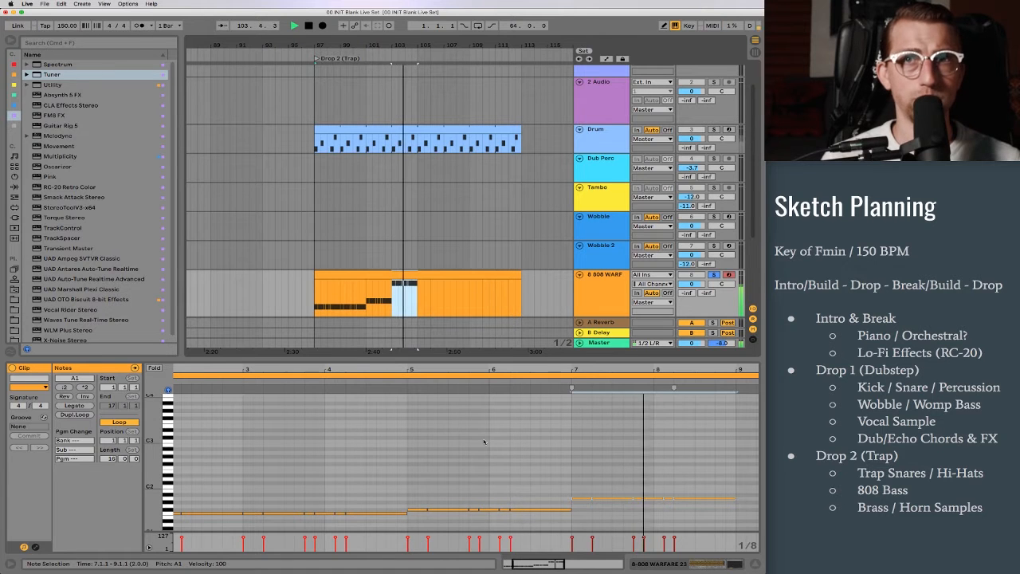
Step: Turn the last beat of bar 8 into two short 808 notes, C3 at 8.4.1 and F2 at 8.4.3
key("Up")
key("Up")
key("Up")
key("Up")
key("Up")
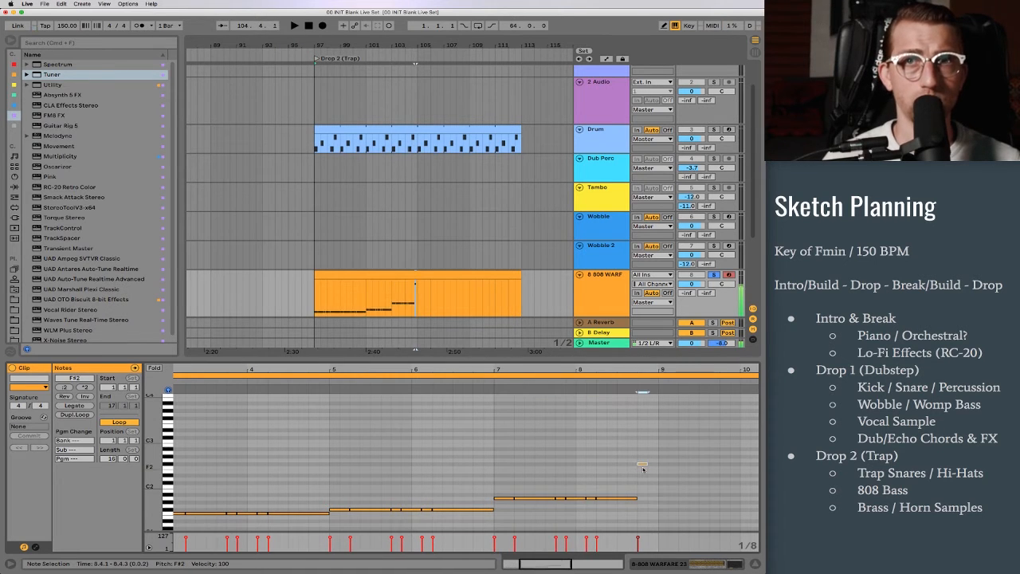
key("Up")
key("Up")
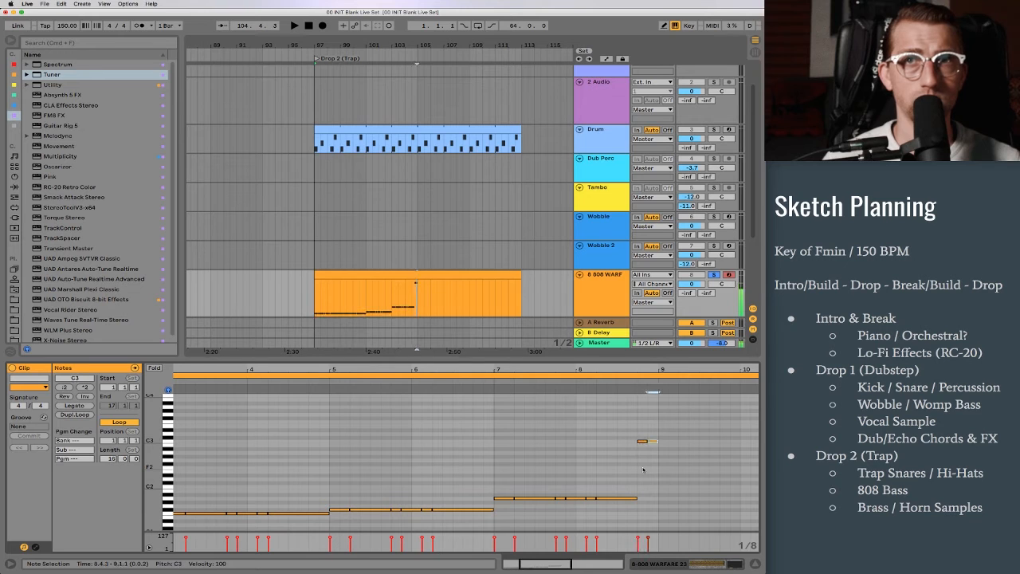
key("Down")
key("Down")
key("Down")
key("Down")
key("Down")
key("Down")
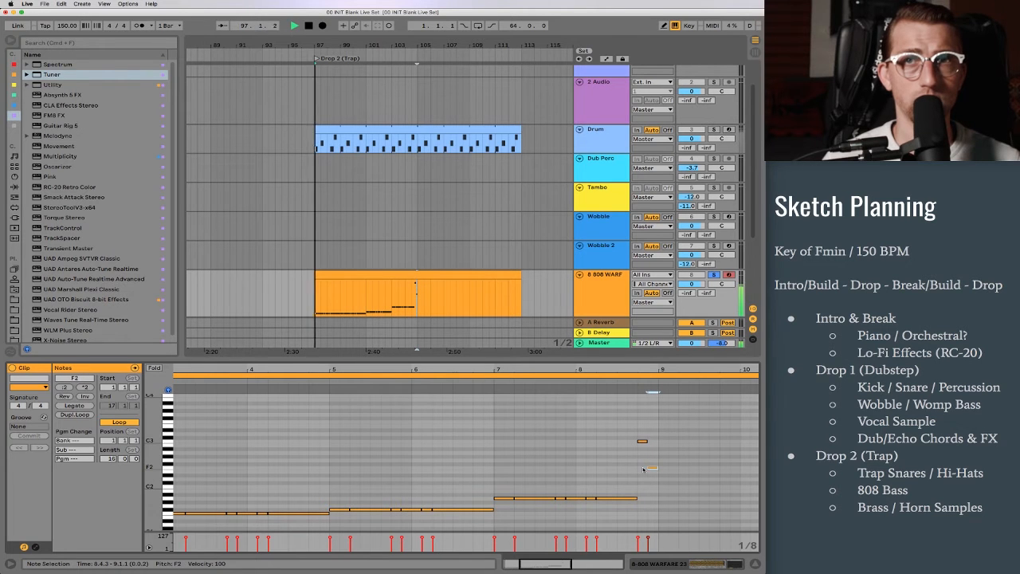
Step: Transpose the two short 808 fill notes at the end of bar 8 higher, placing the second one on C3
left_click(642, 435)
left_click_drag(642, 435, 650, 477)
left_click(643, 441)
left_click(653, 468)
left_click_drag(638, 433, 656, 484)
key("Up")
key("Up")
key("Up")
key("Up")
key("Up")
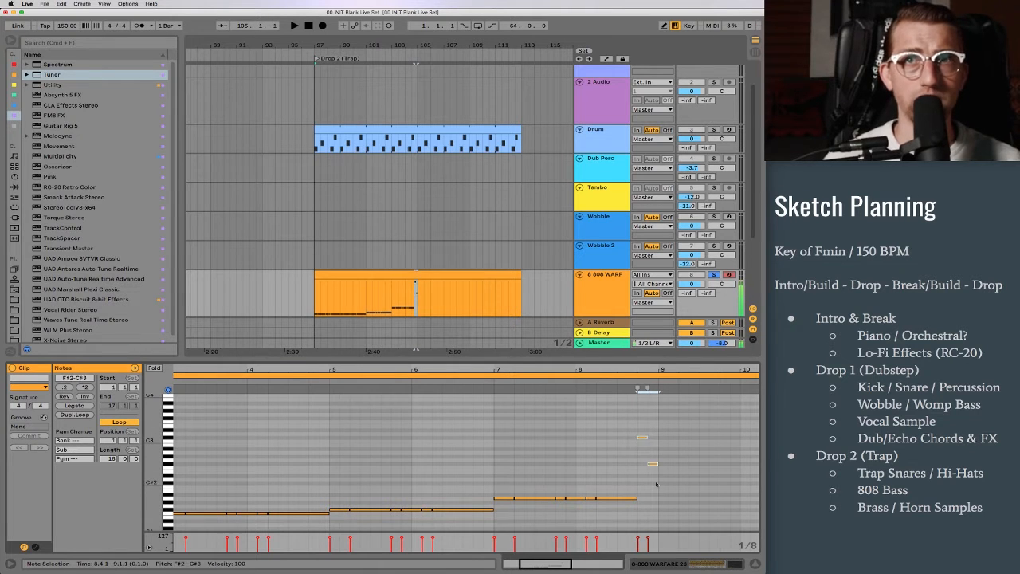
left_click_drag(638, 403, 638, 435)
key("Down")
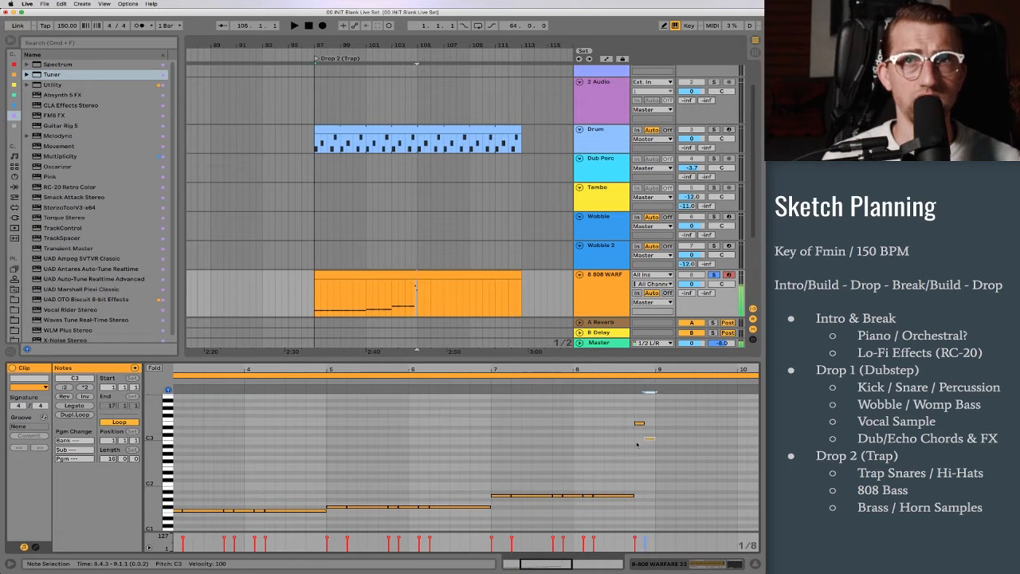
Step: Set the 808 clip's loop length to 8 bars
left_click(304, 511)
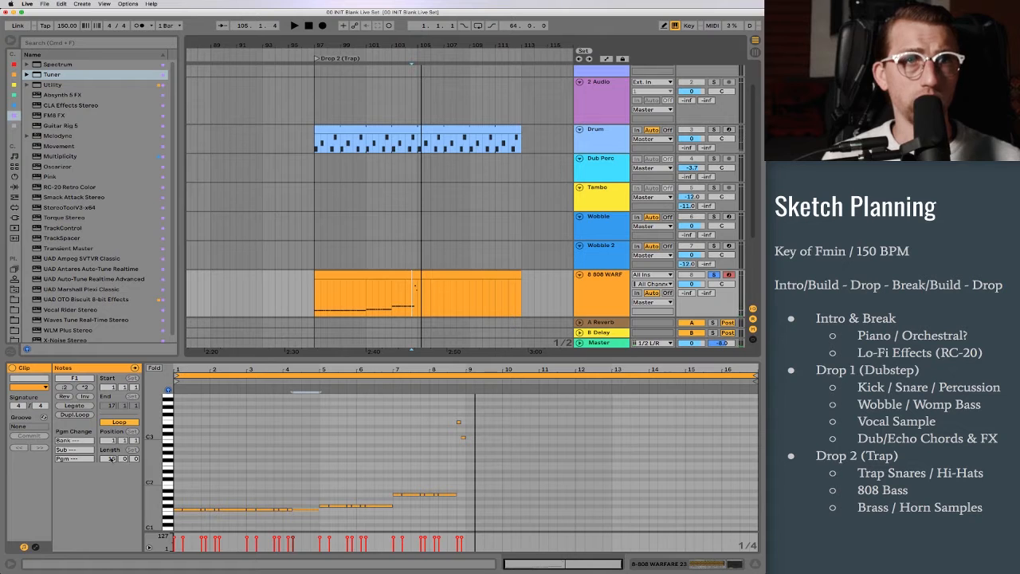
left_click(112, 460)
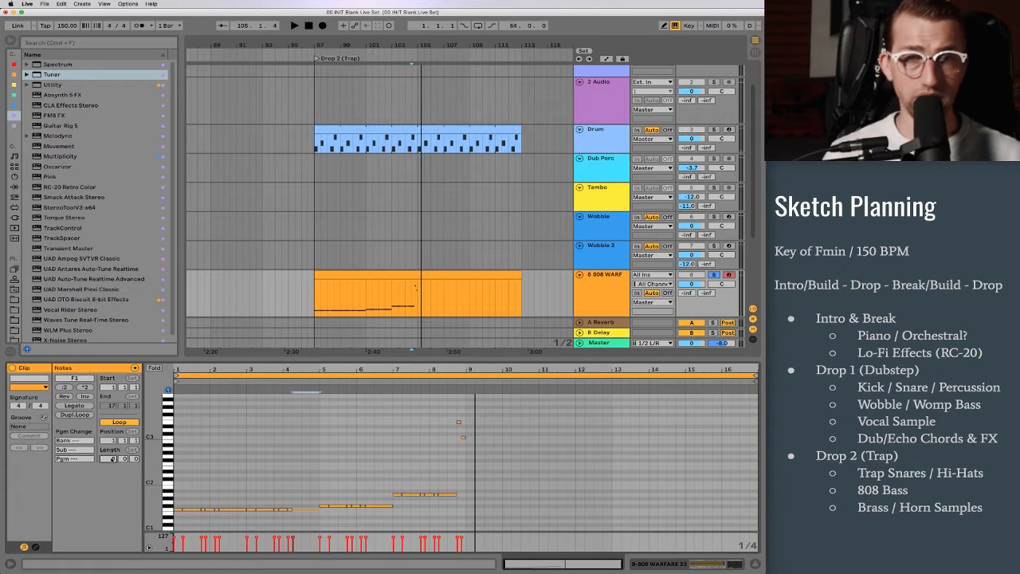
type("8")
key("Return")
Step: Solo the Drum track and add kicks at 1.2, 1.4, 1.4.3 and 2.1.3 to its two-bar Drop 2 pattern
left_click(419, 140)
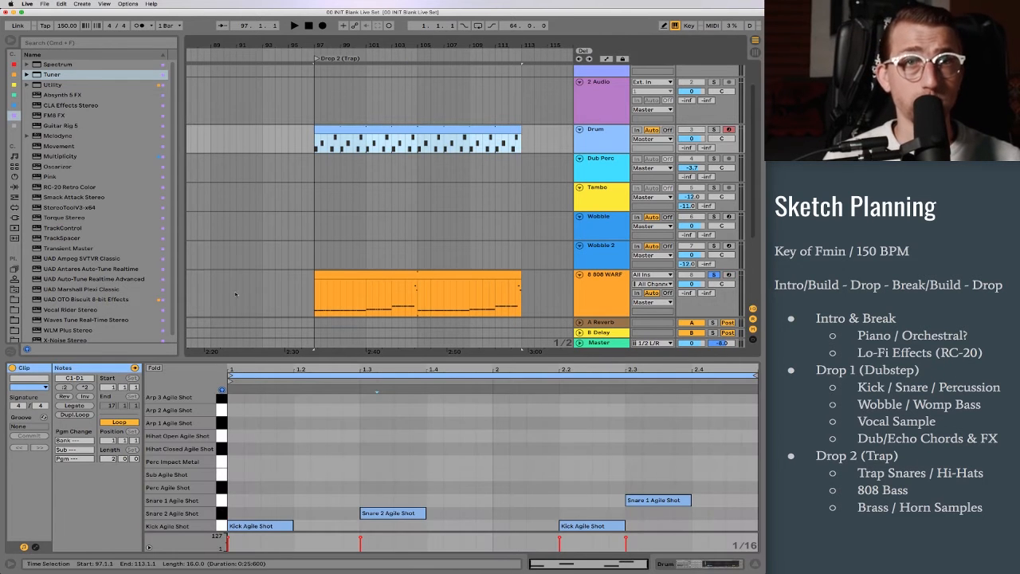
left_click_drag(323, 45, 341, 76)
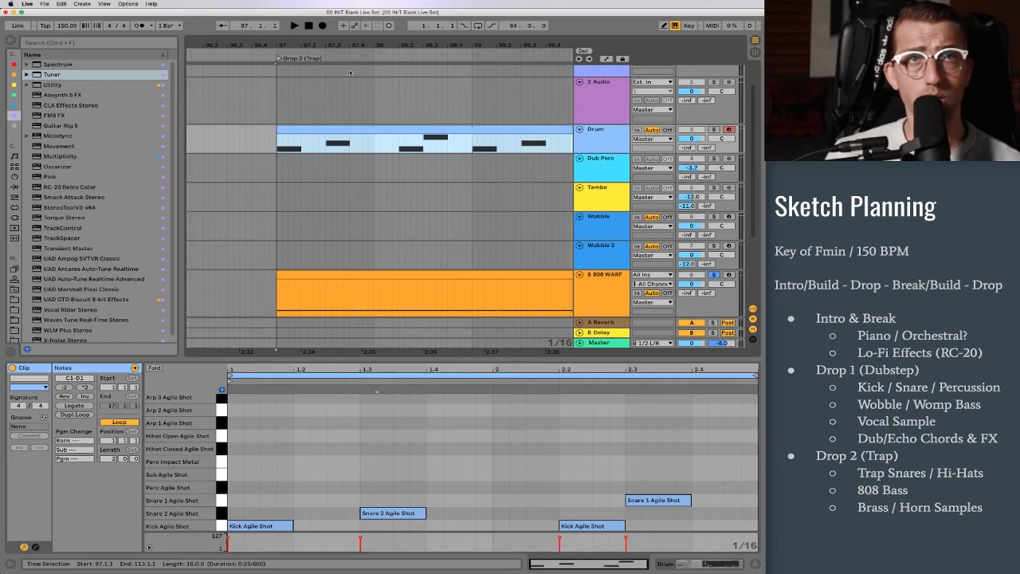
scroll(336, 79, "up", 1)
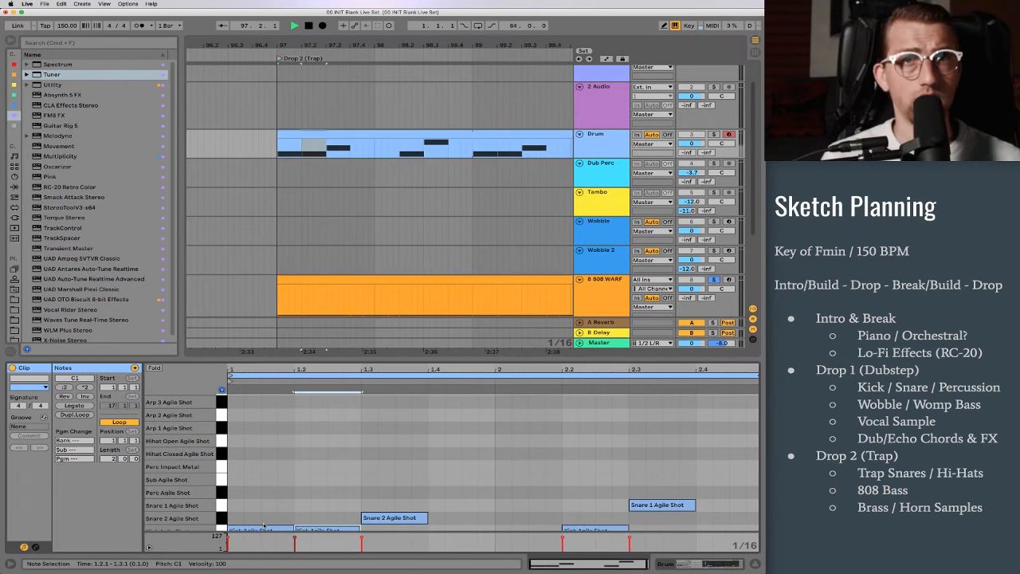
scroll(264, 527, "down", 1)
key("space")
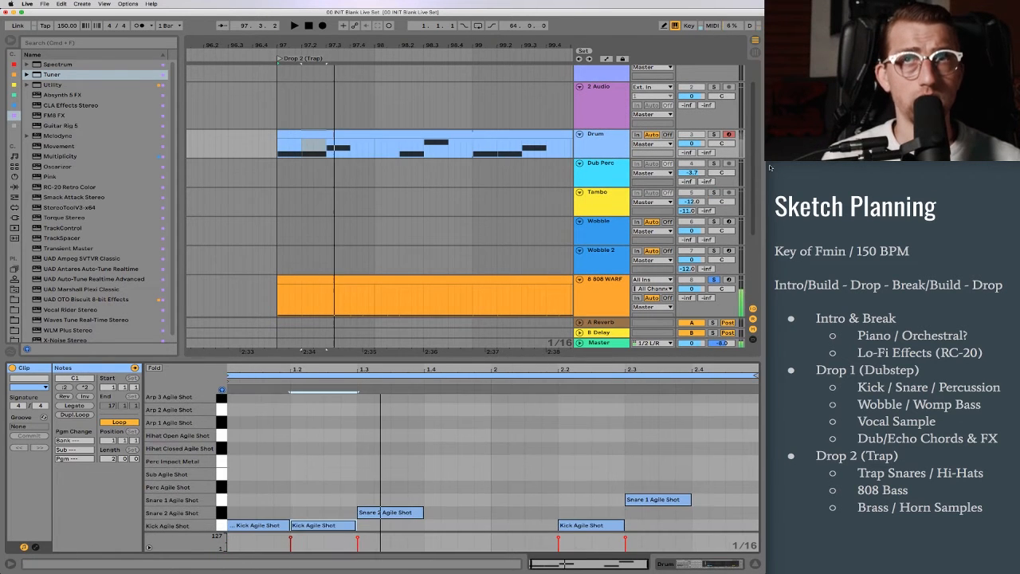
left_click(713, 134)
key("space")
key("space")
key("space")
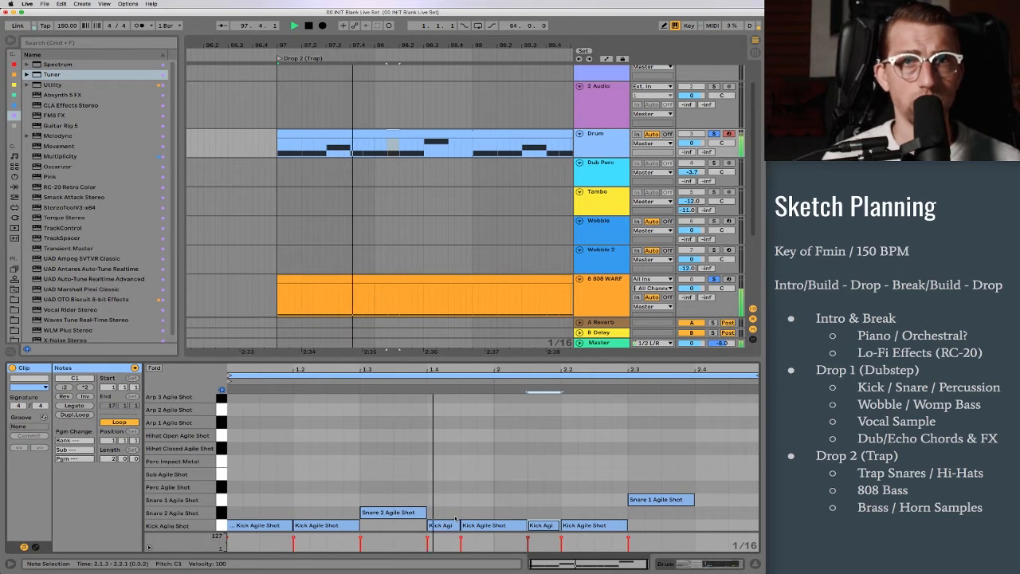
key("space")
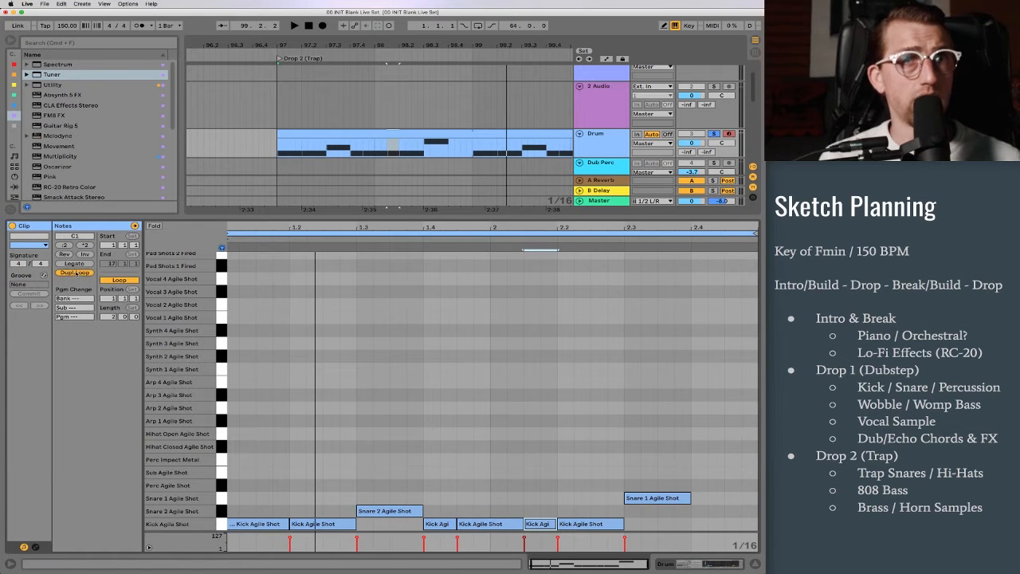
Step: Duplicate the drum clip's loop twice to reach 8 bars and add kicks at 8.4.1 and 8.4.3
left_click(75, 273)
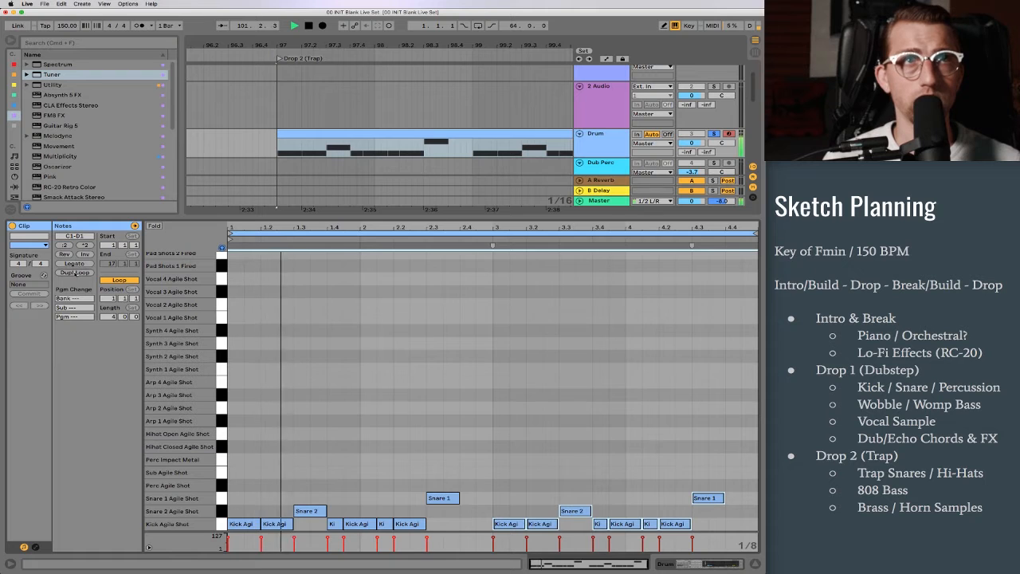
left_click(75, 272)
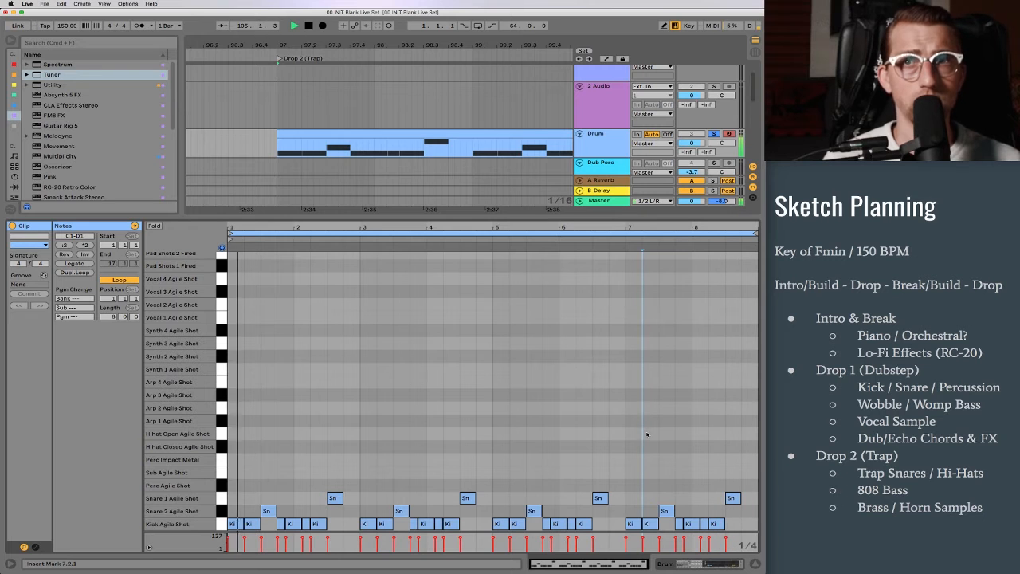
double_click(746, 524)
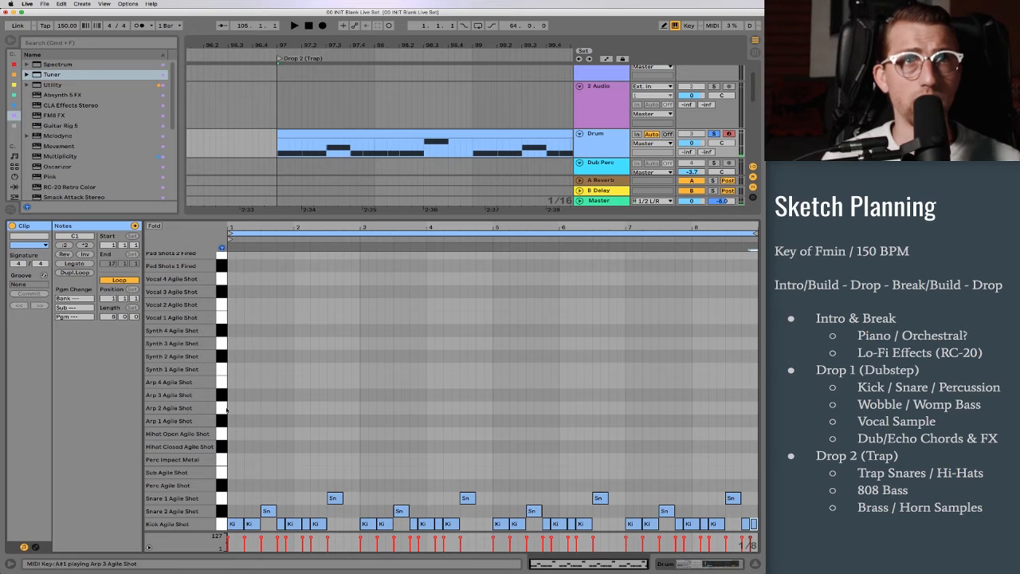
Step: Audition the closed hi-hat and add eighth notes from the start of bar 1, ending in a fast roll before beat 1.3
left_click(224, 443)
left_click(224, 443)
double_click(236, 448)
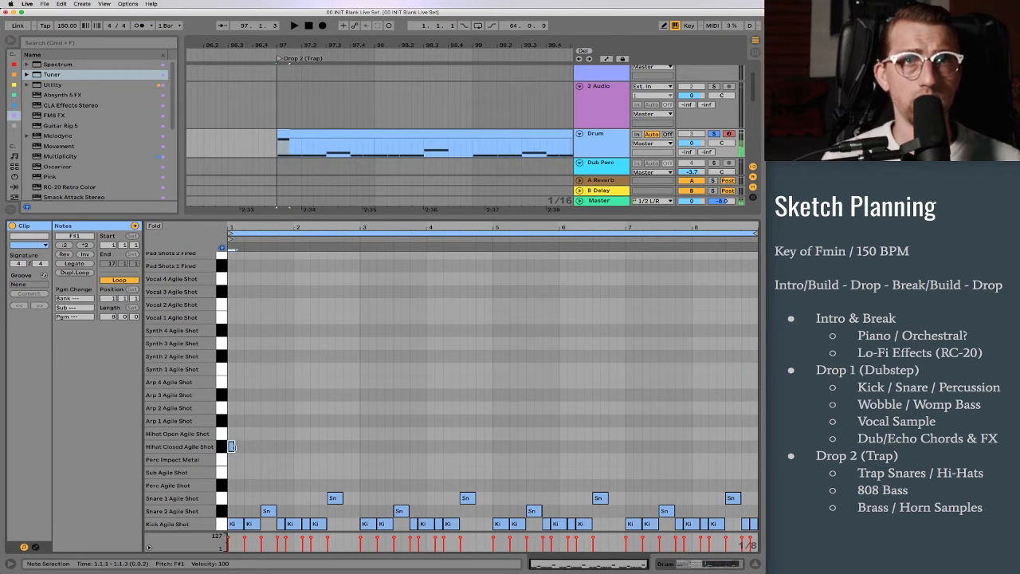
key("Left")
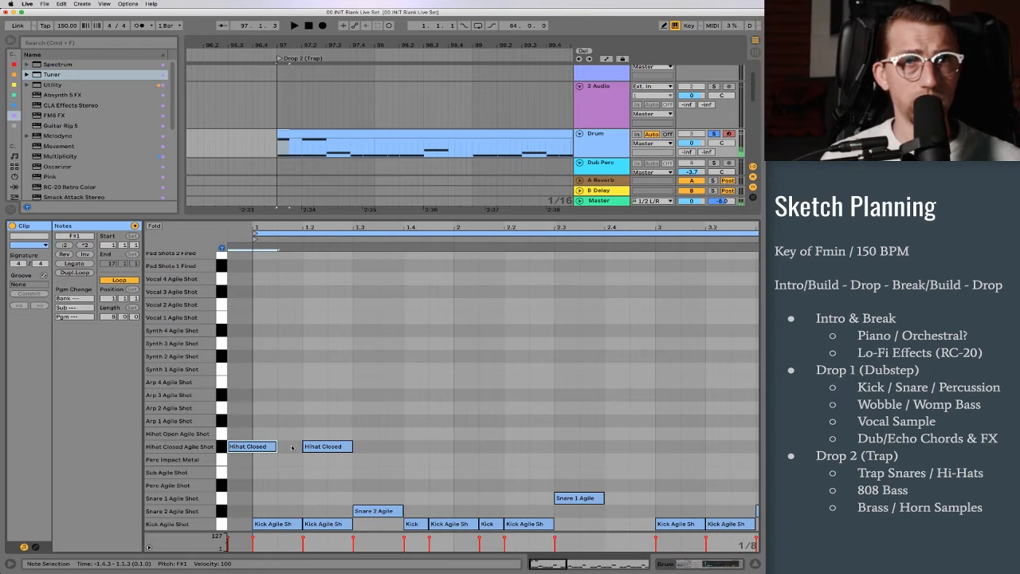
key("Right")
key("ctrl+d")
key("ctrl+d")
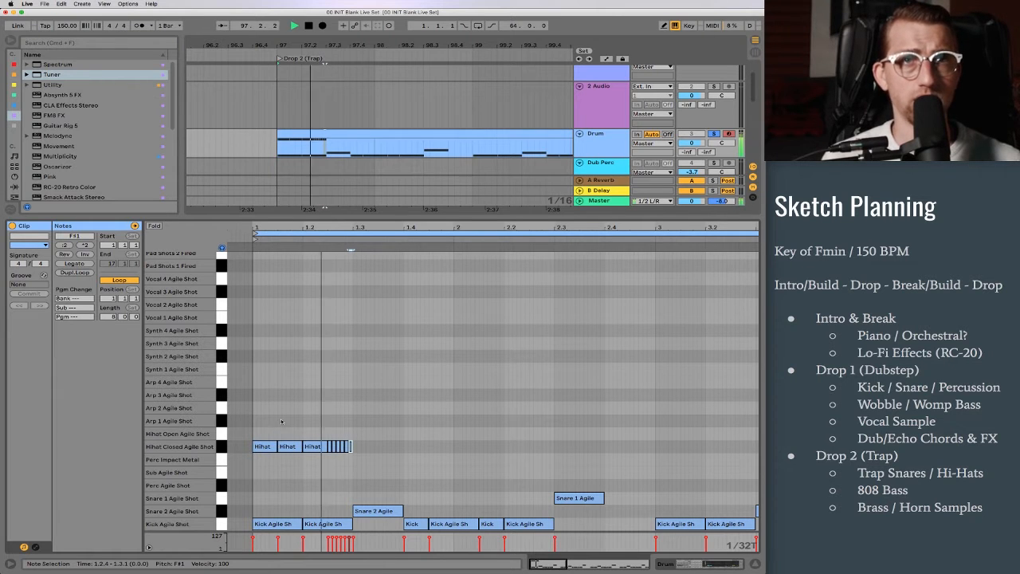
Step: Reduce the hi-hat roll before beat 1.3 to three notes and continue the hats from 1.3.3, with two fast rolls in beat 2.2
key("space")
key("space")
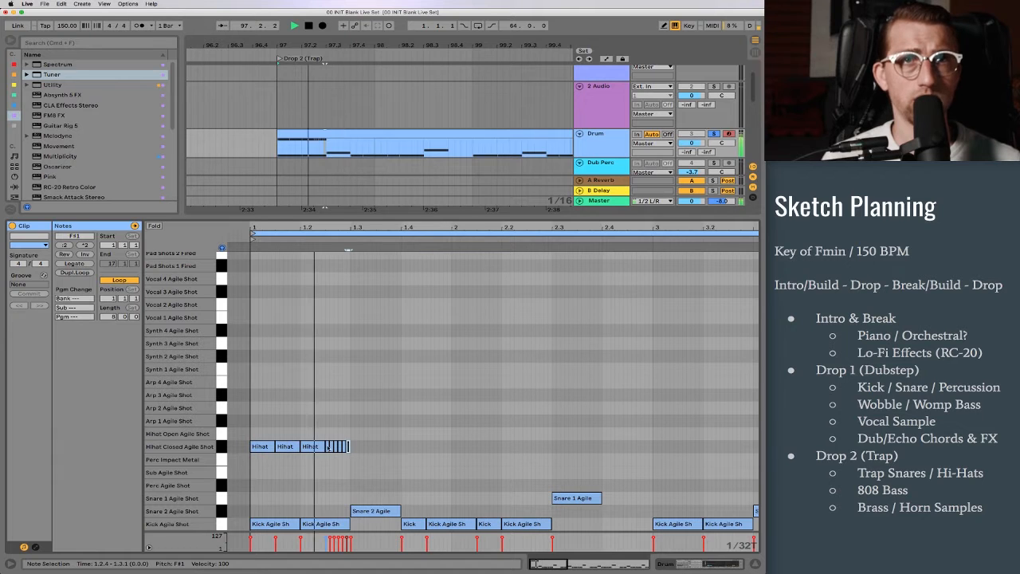
key("space")
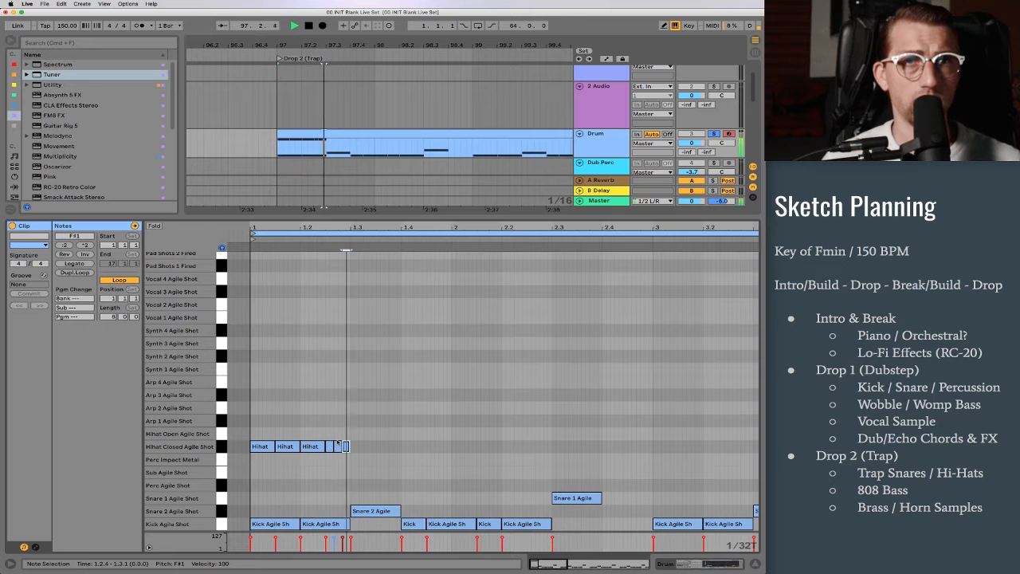
key("space")
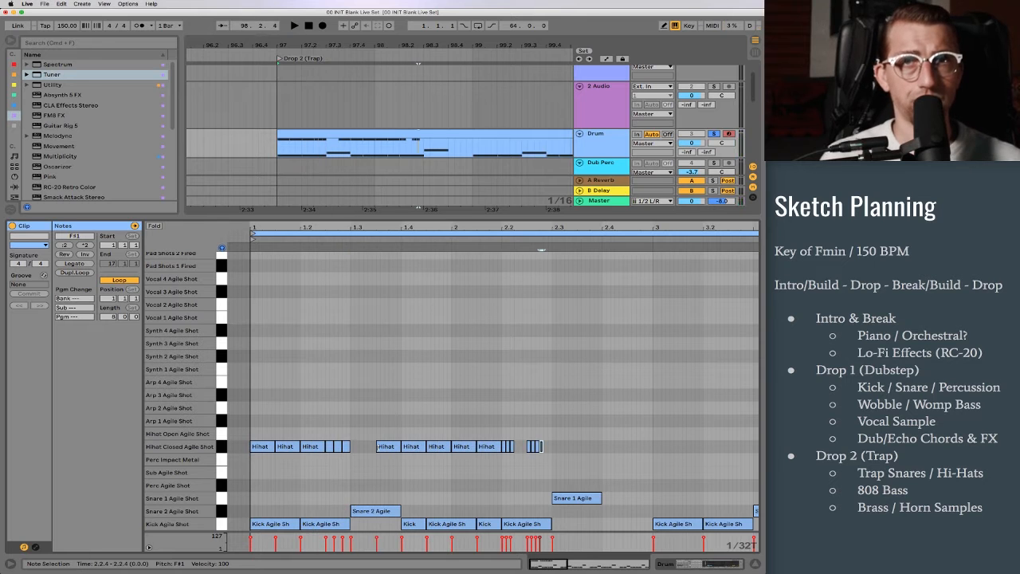
key("space")
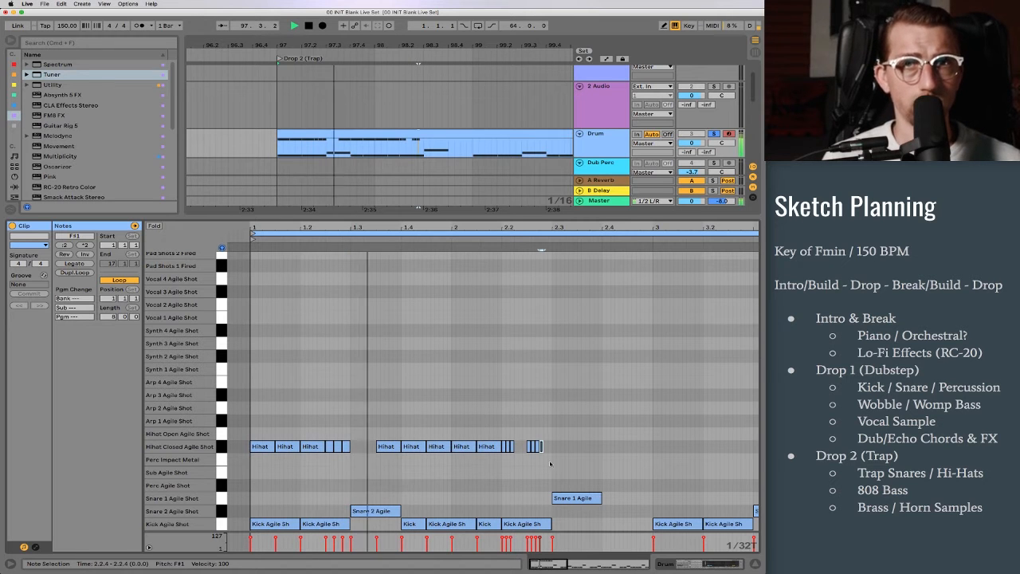
Step: Add closed hi-hat eighth notes at 2.3.3, 2.4.1 and 2.4.3, then play the two-bar pattern
key("space")
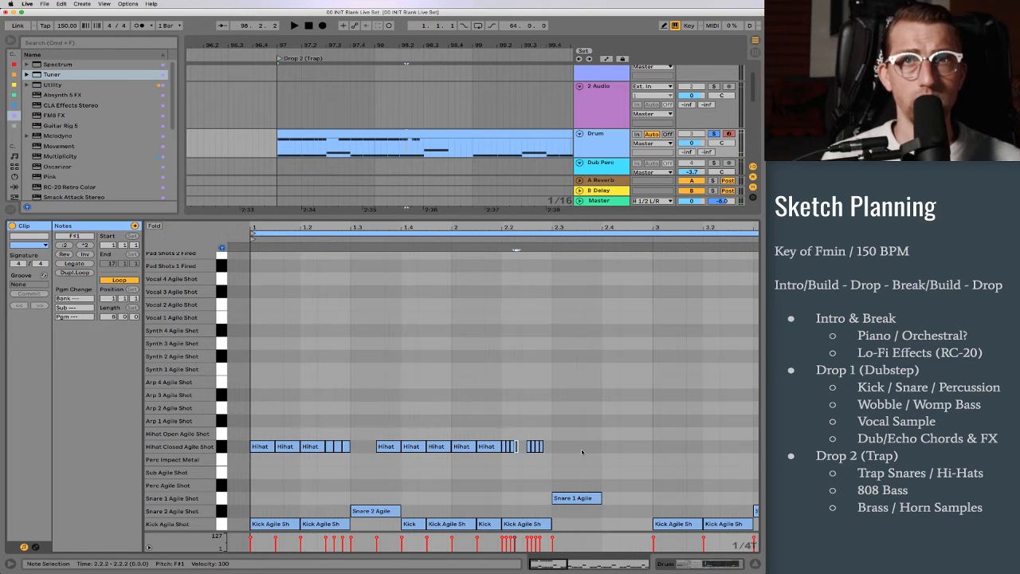
double_click(589, 447)
double_click(614, 447)
left_click(654, 451)
double_click(646, 447)
key("space")
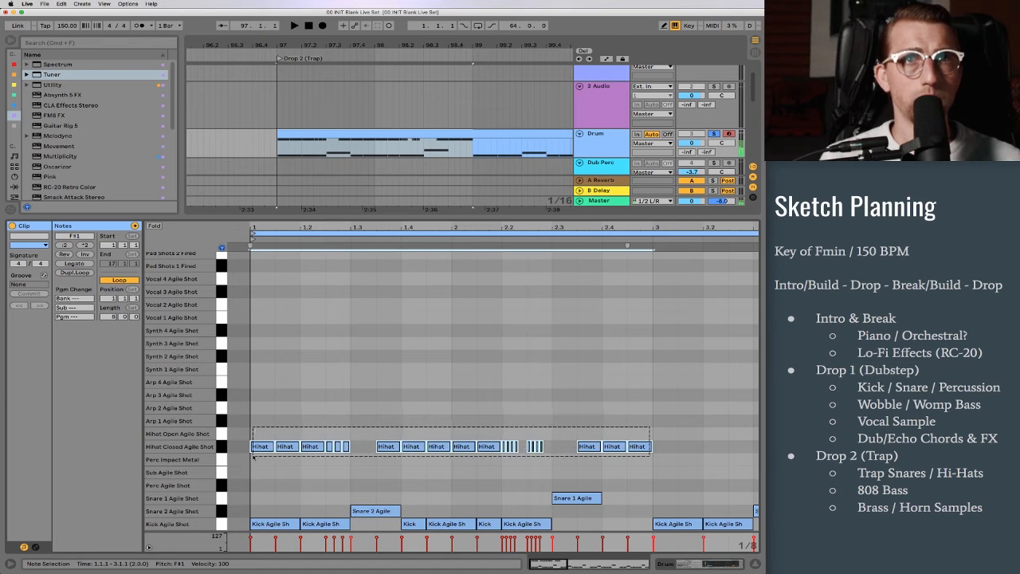
Step: Duplicate the two-bar closed hi-hat pattern across all 8 bars of the drum clip and play it
key("space")
left_click_drag(388, 226, 372, 198)
key("super+d")
key("super+d")
key("space")
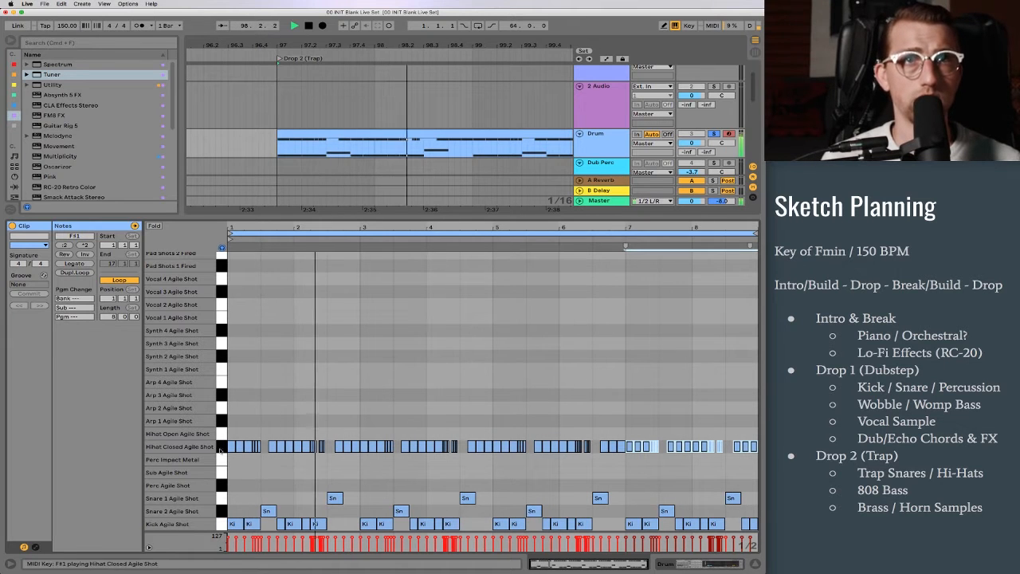
Step: Select all closed hi-hat notes in the drum clip and lower their velocity to 63
key("space")
key("super+a")
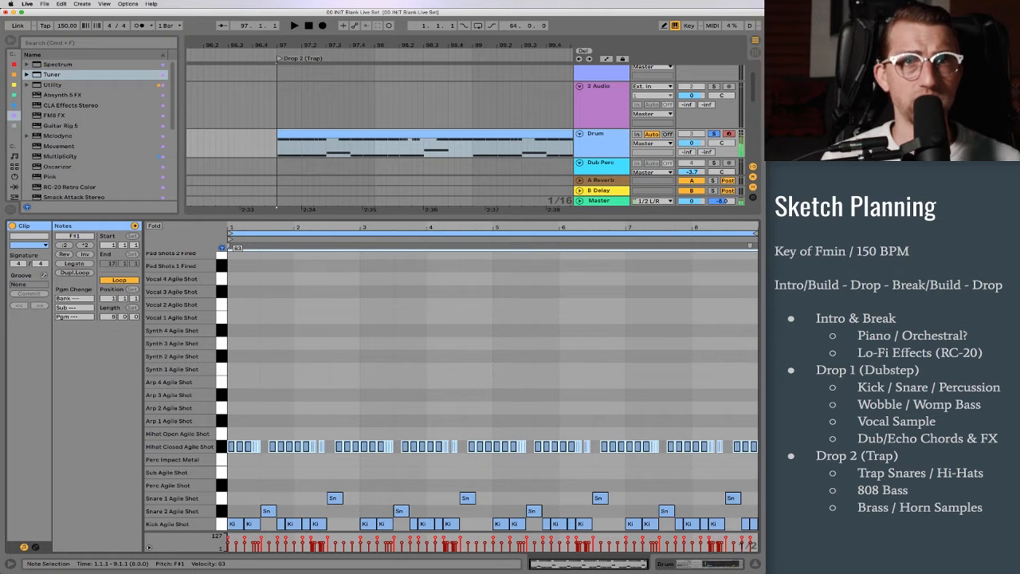
key("space")
Step: Delete the last beat of bar 98 (98.4.1 to 99.1.1) from the Drum clip in the arrangement
key("shift+Tab")
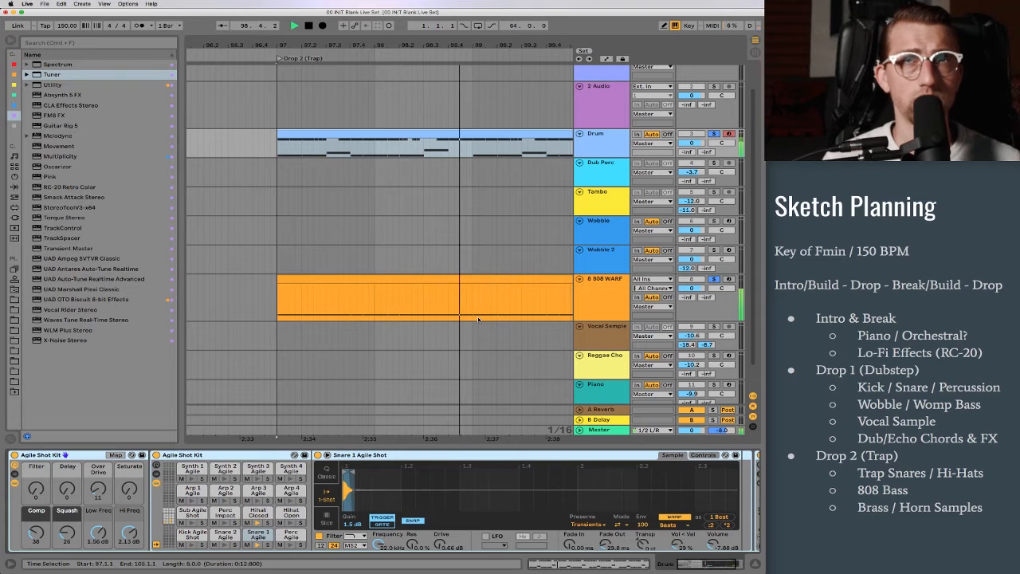
key("space")
left_click(475, 279)
left_click_drag(451, 152, 467, 153)
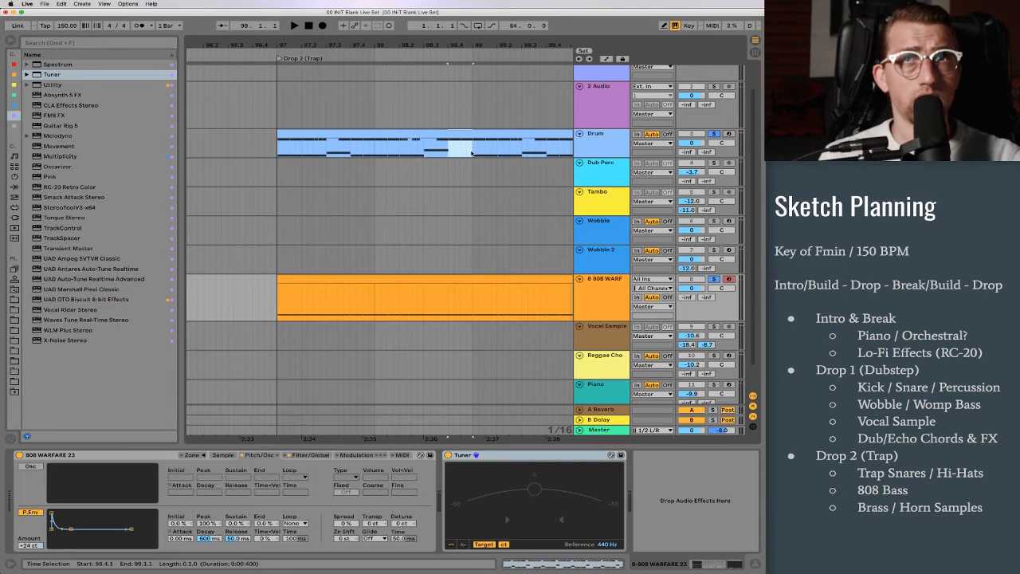
key("Delete")
left_click(462, 279)
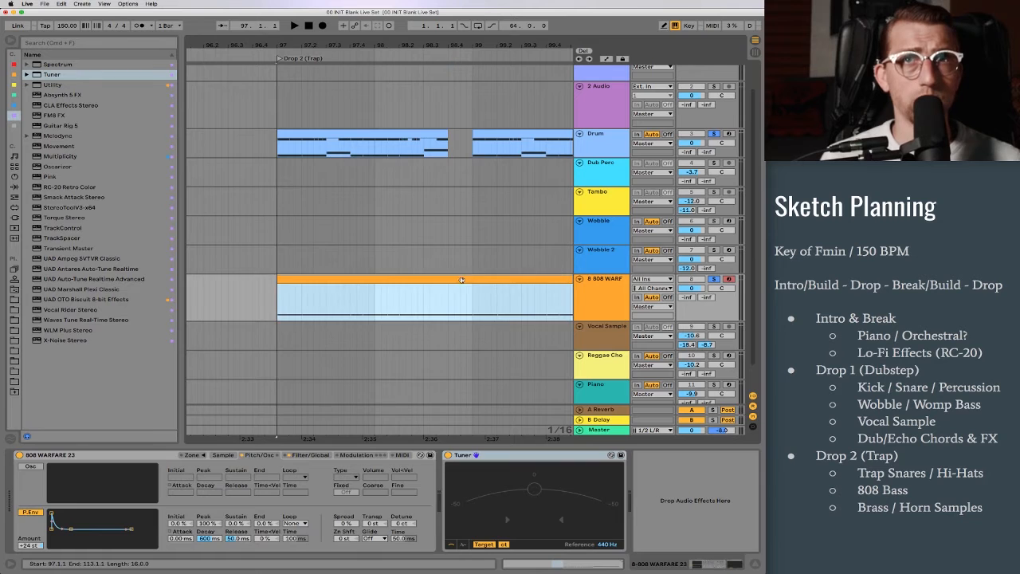
Step: Shorten the 808 note starting at 98.2.1 so it ends at 98.4.1, matching the gap in the drums
key("shift+Tab")
left_click(429, 431)
left_click_drag(463, 373, 443, 379)
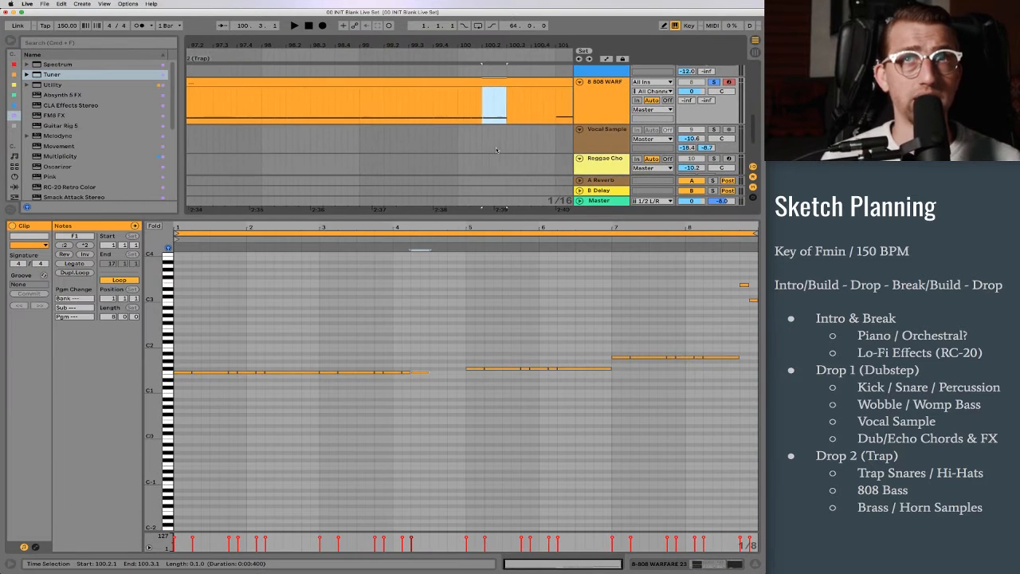
key("super+z")
key("space")
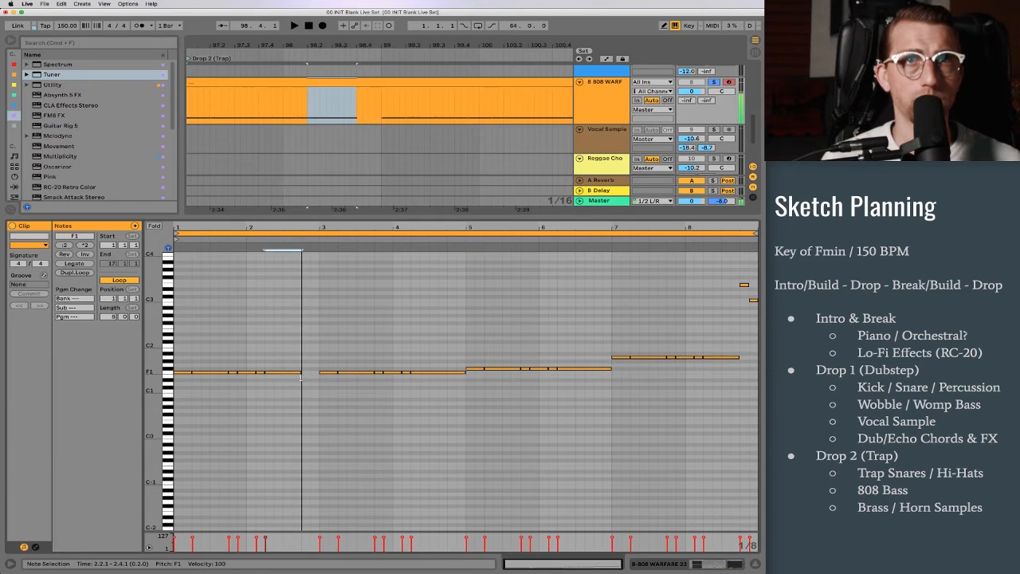
key("shift+Tab")
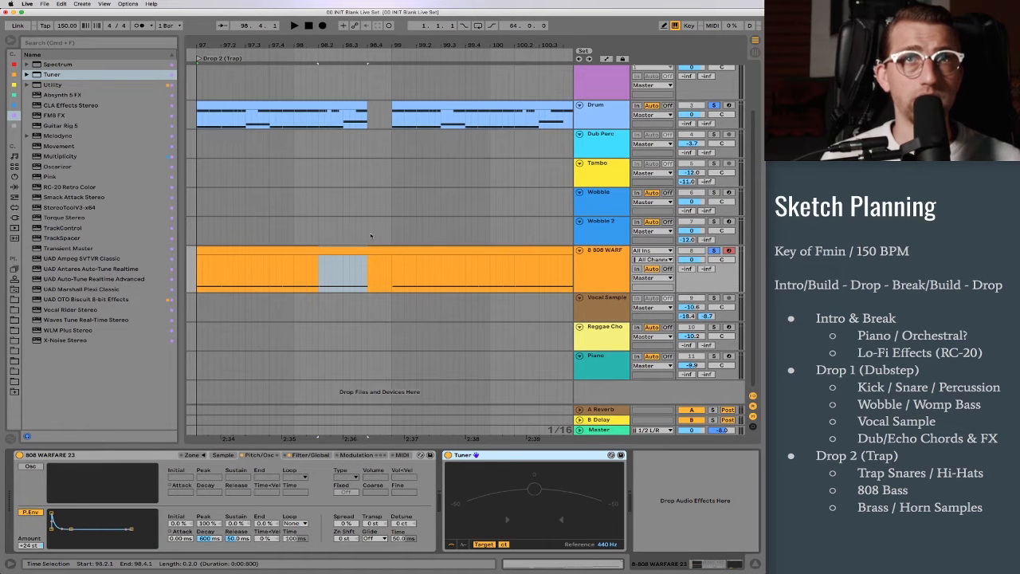
Step: Copy a one-beat Wobble 2 clip section from bar 33 of Drop 1 into the gap at 98.4.1 in Drop 2
left_click_drag(322, 44, 462, 24)
scroll(442, 173, "left", 15)
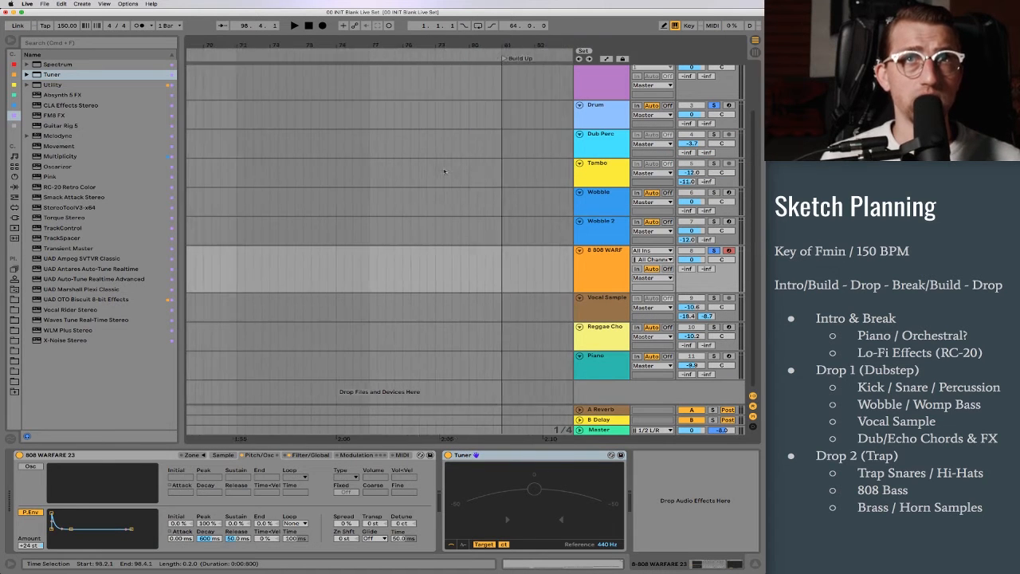
scroll(440, 175, "left", 6)
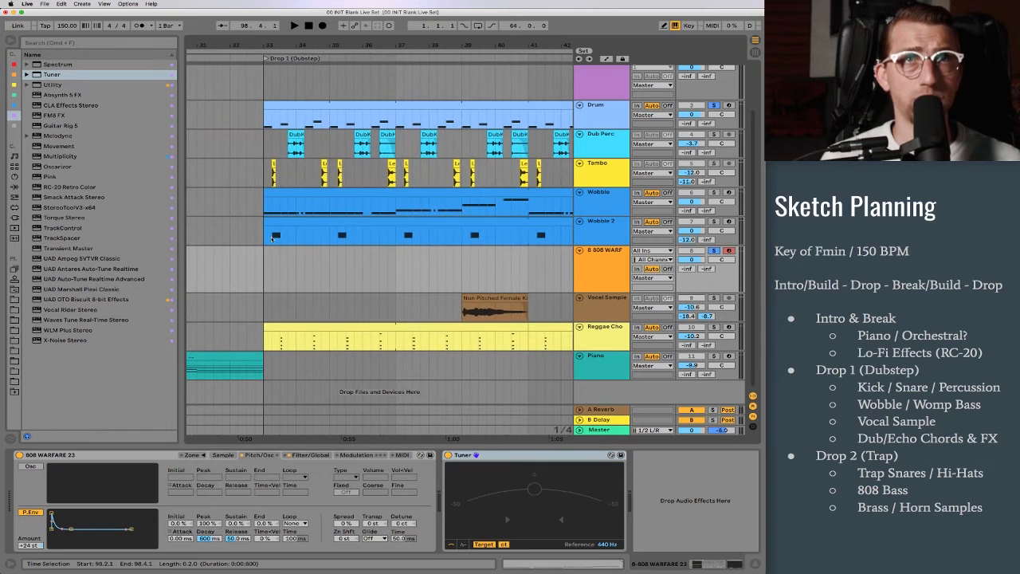
left_click(281, 238)
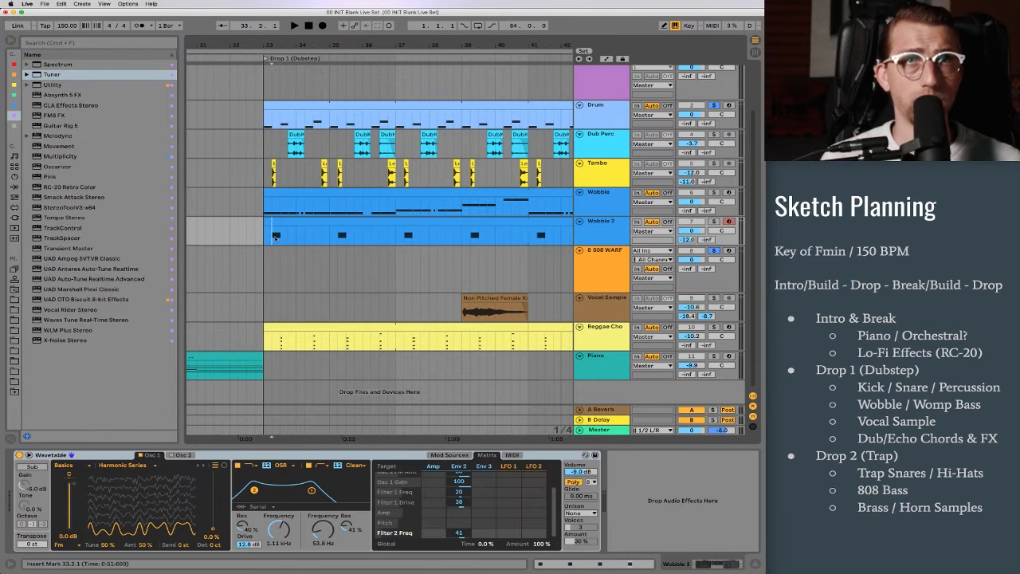
scroll(321, 244, "right", 1)
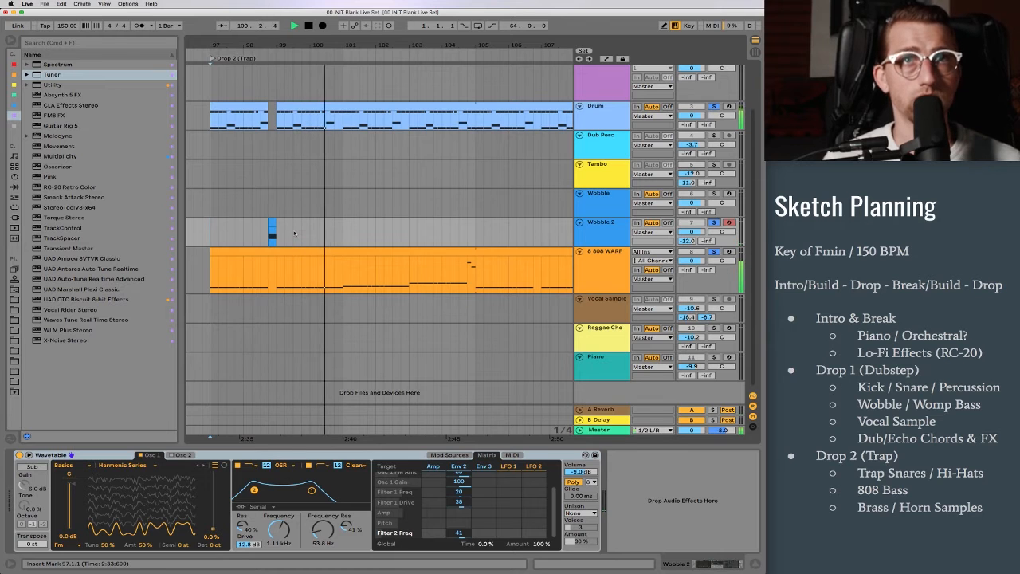
Step: Copy the one-beat Wobble 2 clip at 98.4.1 to 102.4.1 on the same track
left_click(273, 224)
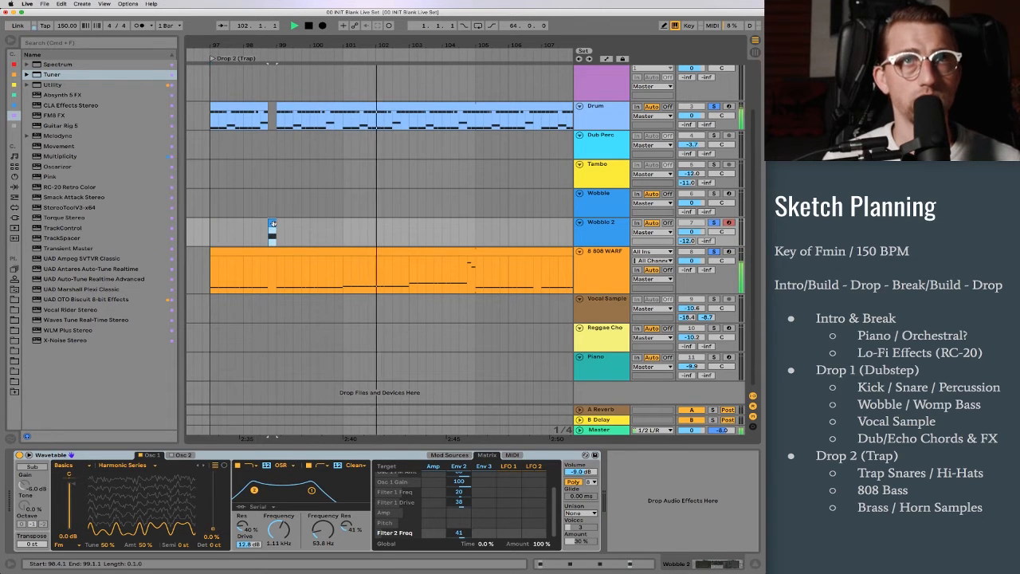
left_click(402, 237)
key("super+v")
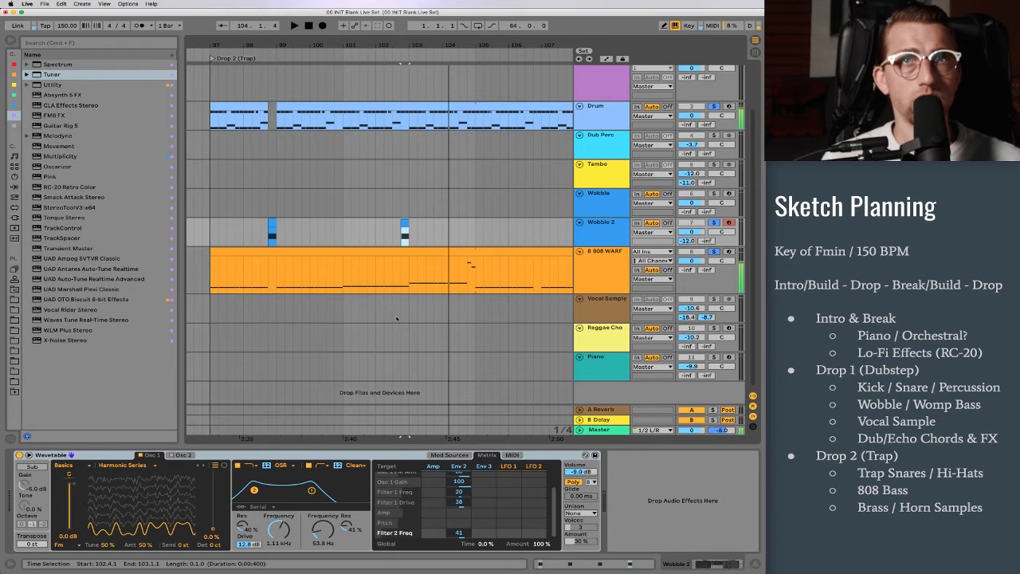
Step: Shorten the F#1 note at 6.2.1 in the 808 clip so it ends at 6.4.1, then play the result
double_click(400, 277)
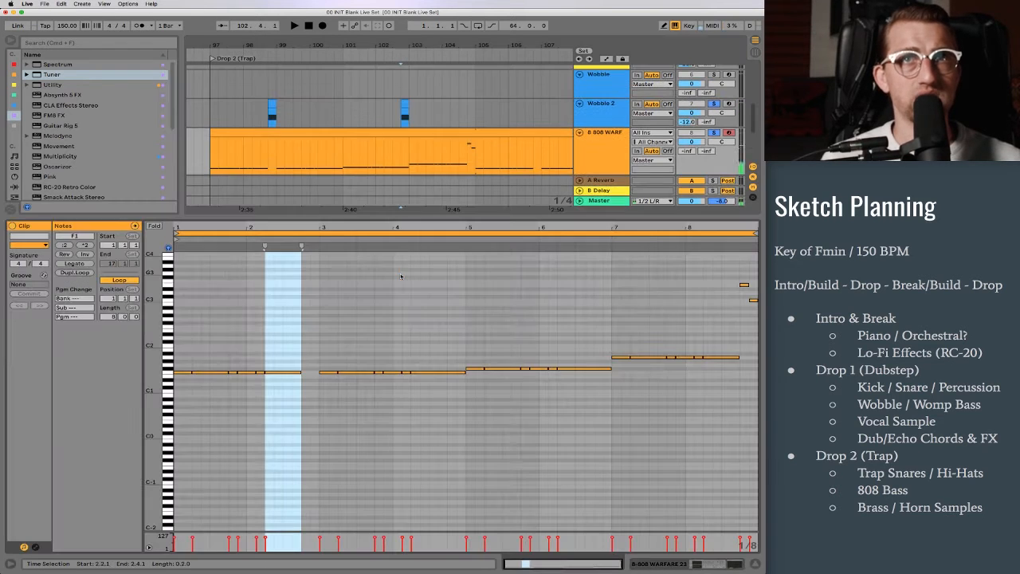
left_click(448, 372)
left_click(570, 368)
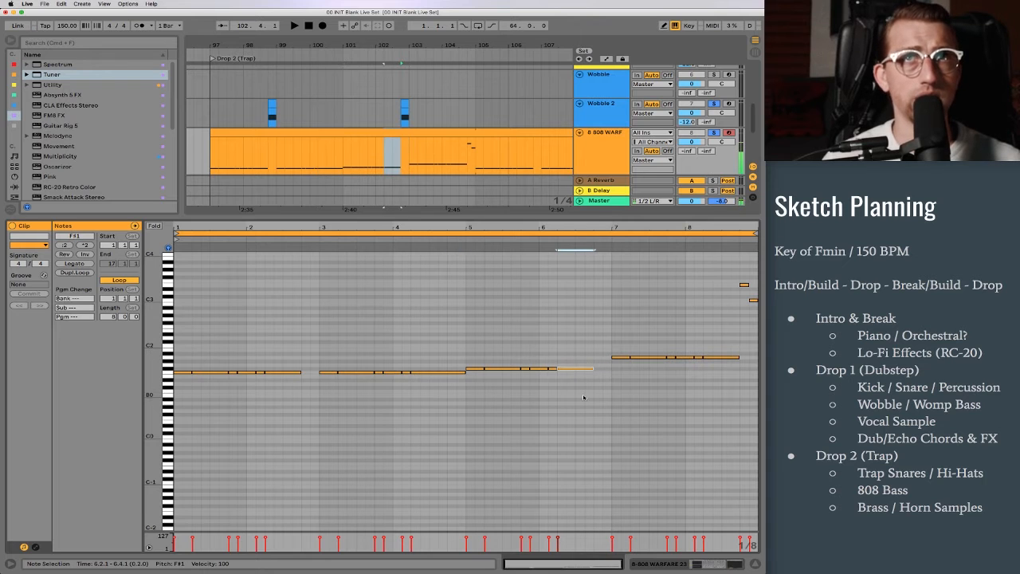
left_click(584, 397)
key("space")
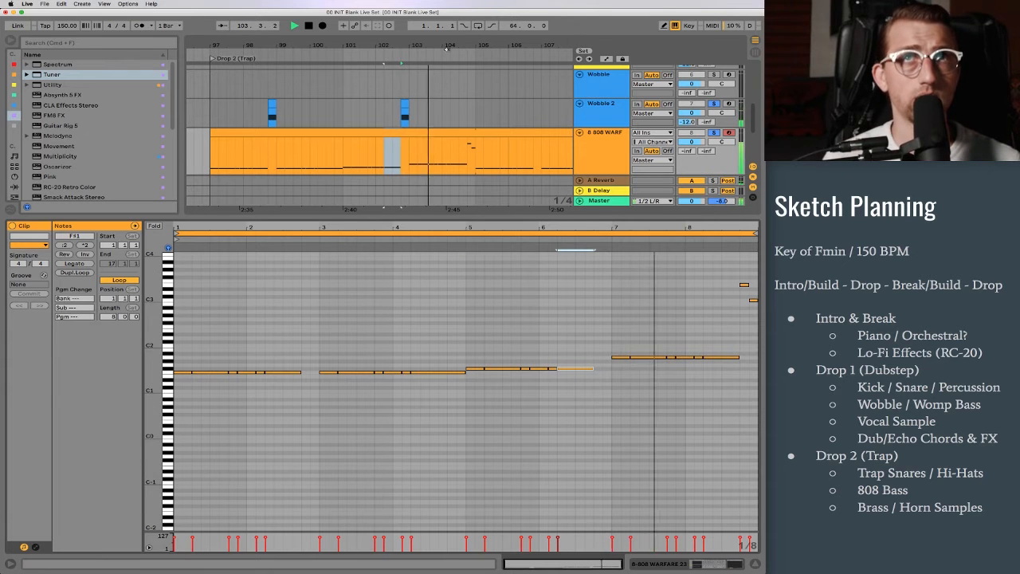
key("space")
Step: Duplicate the first four drum bars (97.1.1 to 101.1.1) three times to fill Drop 2 up to bar 113, then play it
scroll(428, 123, "up", 4)
scroll(418, 92, "up", 3)
left_click(412, 80)
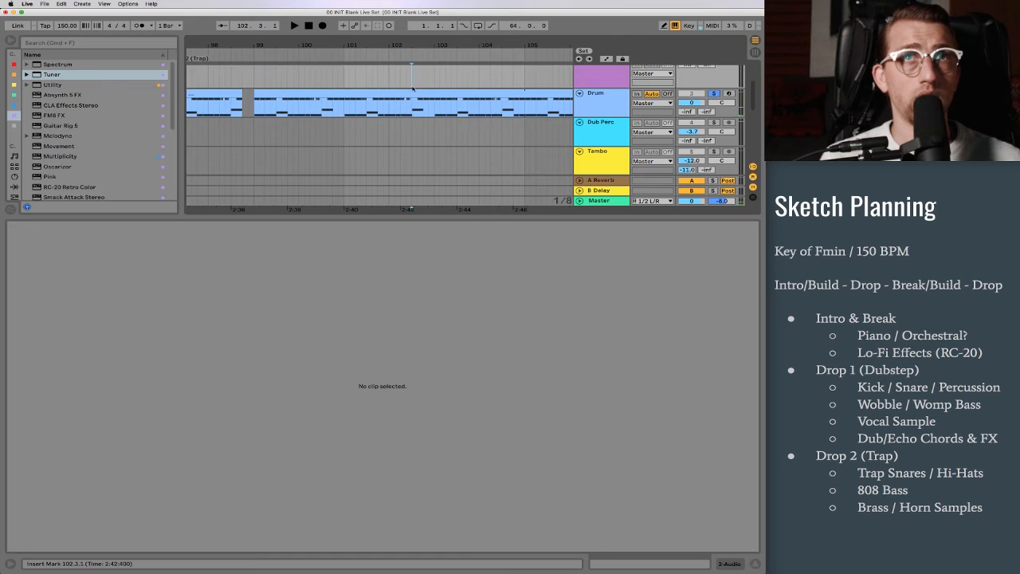
scroll(414, 94, "left", 3)
left_click(271, 112)
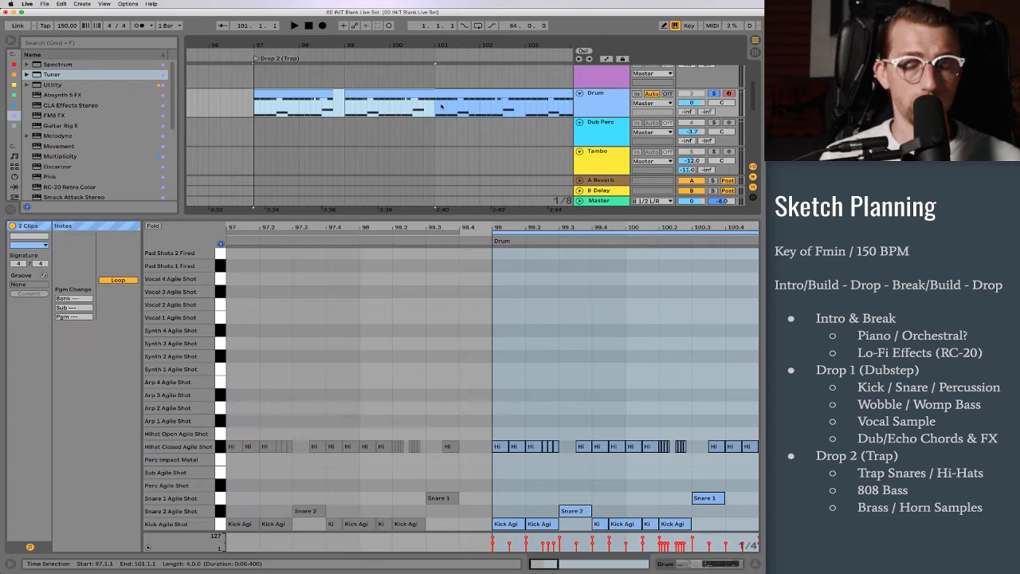
scroll(420, 118, "up", 2)
key("super+d")
left_click_drag(406, 43, 424, 17)
key("super+d")
key("super+d")
left_click(400, 118)
key("shift+Tab")
key("space")
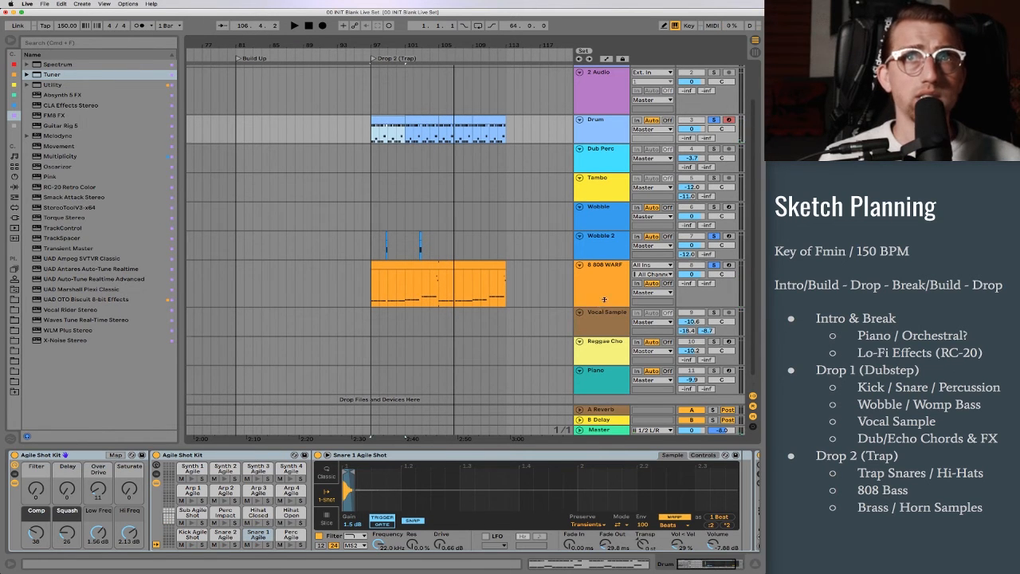
Step: Turn off the track solos and insert a new audio track below the 808 track
left_click_drag(601, 307, 619, 289)
left_click(712, 265)
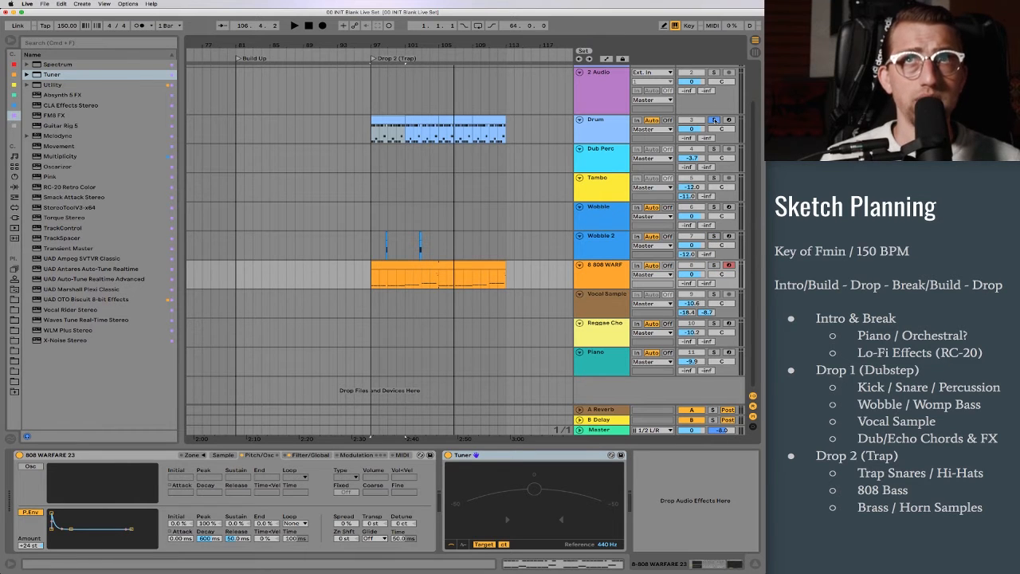
left_click(603, 266)
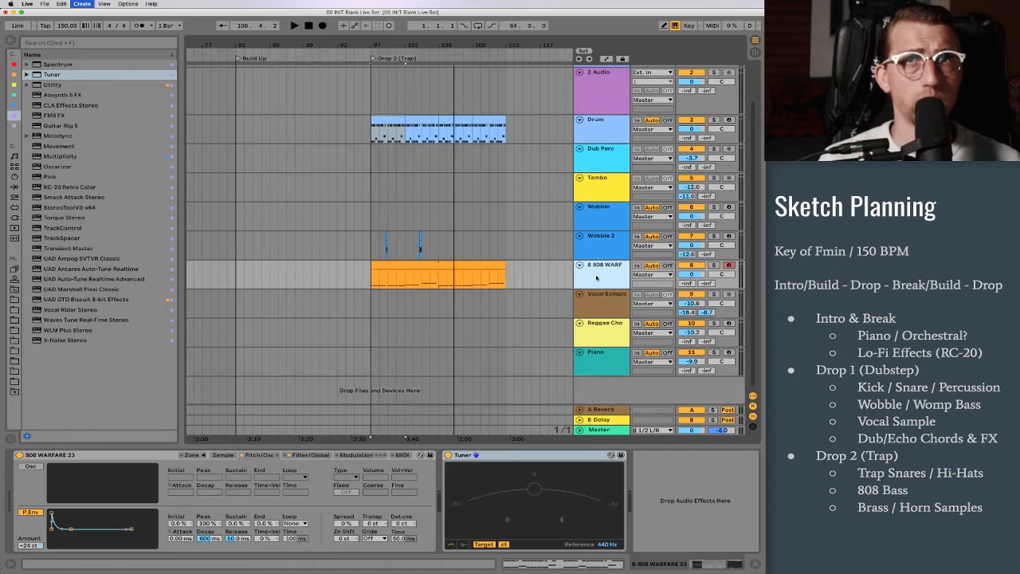
key("super+t")
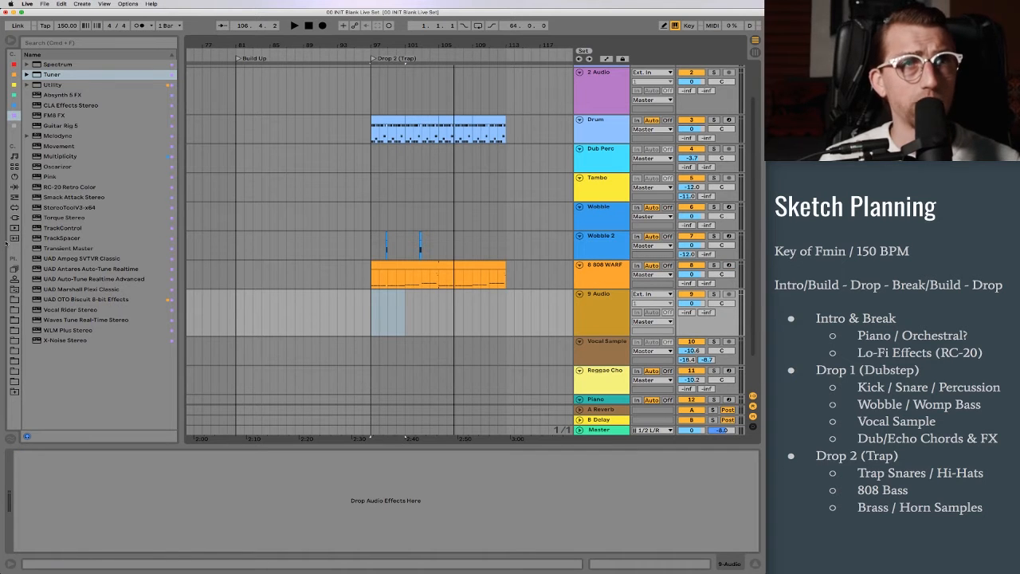
Step: Open the sample library folder and search it for "brass"
left_click(14, 320)
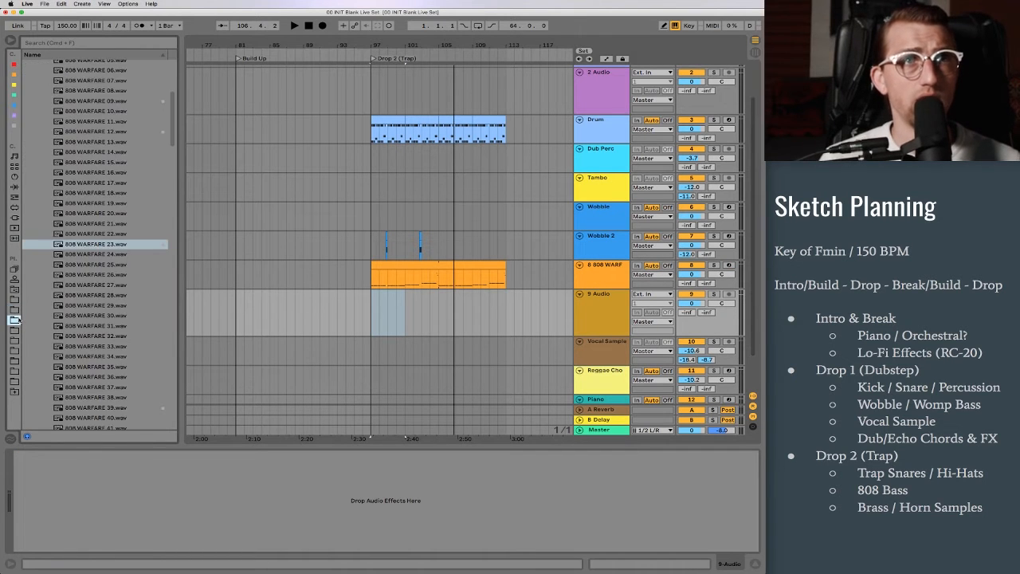
scroll(92, 209, "up", 5)
left_click(26, 156)
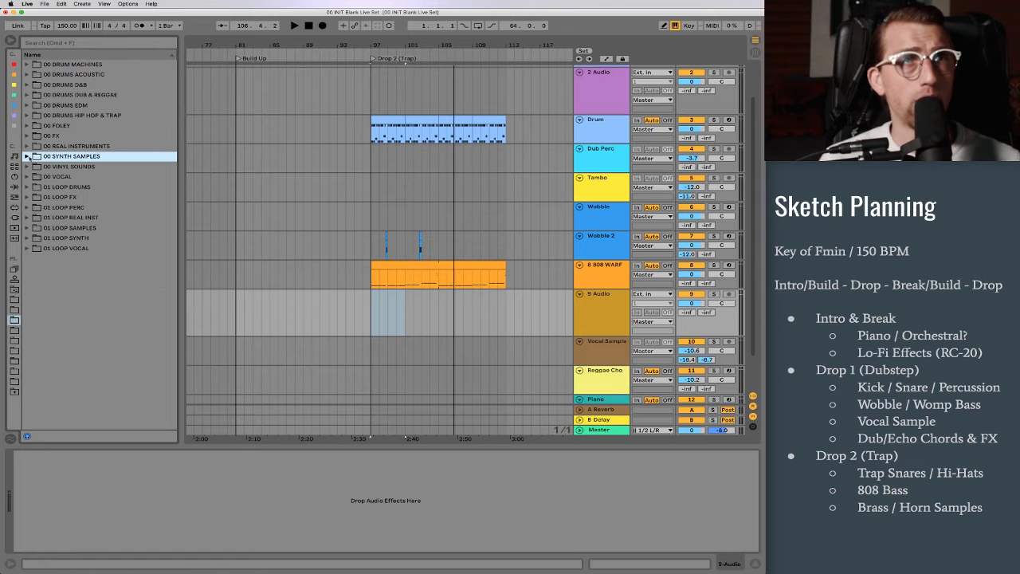
left_click(95, 45)
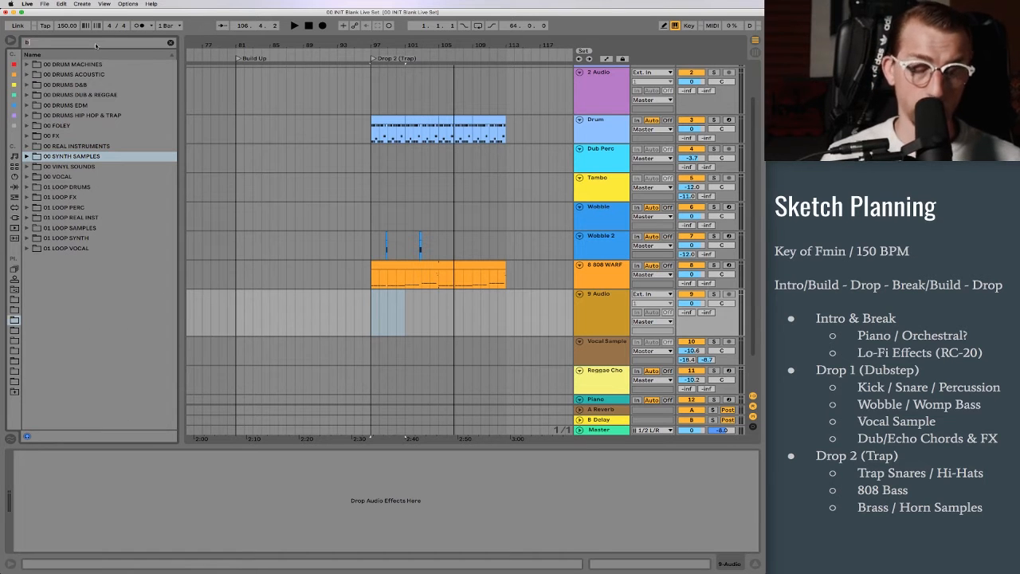
type("brass")
Step: Audition the Savage Trap Brass one-shots and place Cymatics Brass One Shot 4 - C at bar 97 on the new audio track
left_click(106, 157)
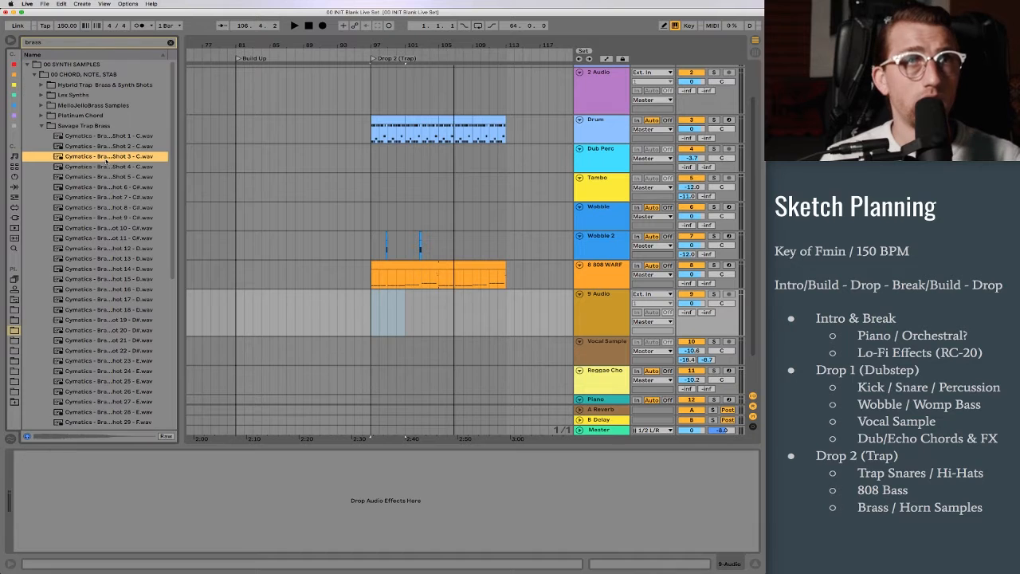
key("Down")
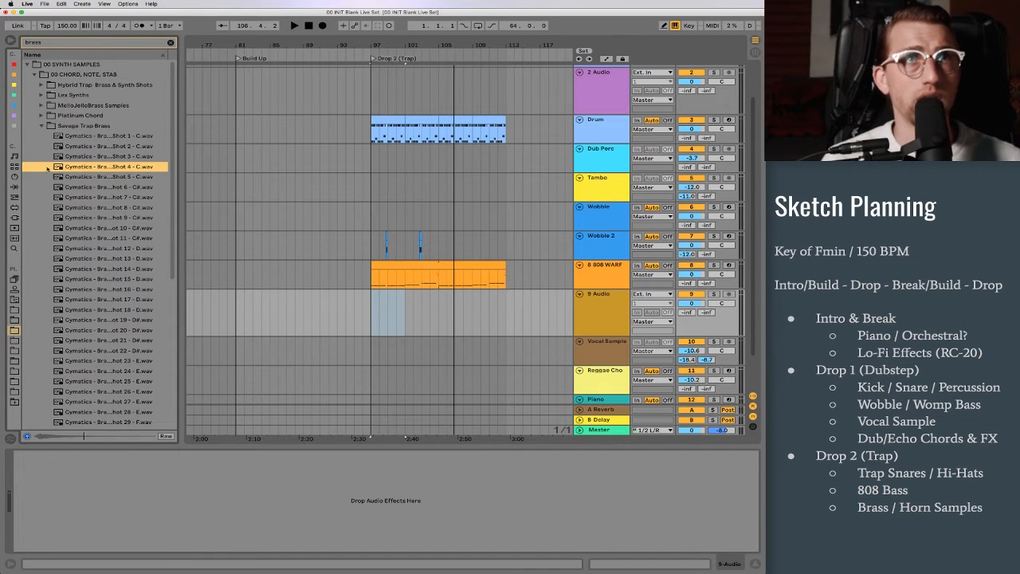
left_click_drag(68, 168, 374, 315)
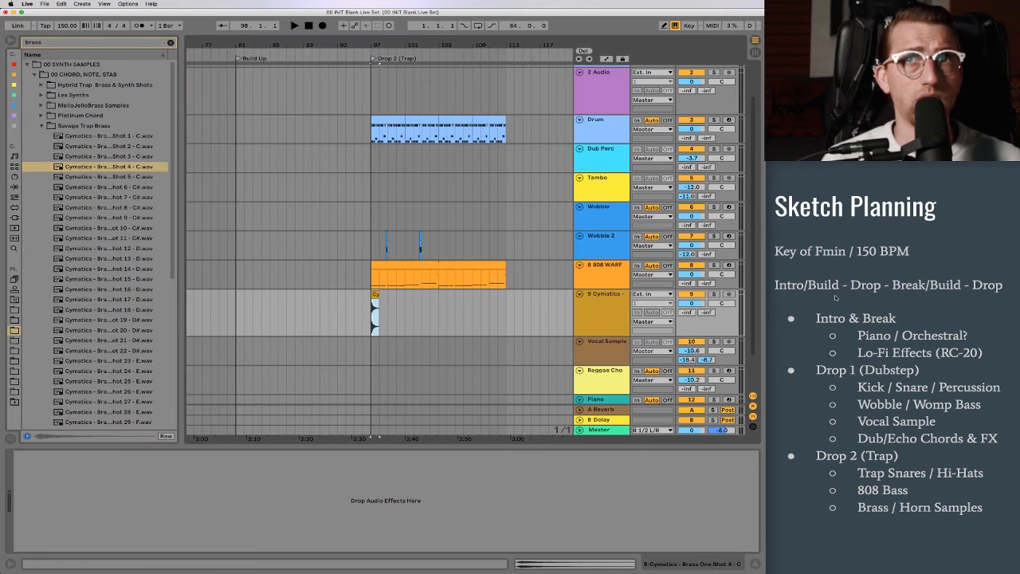
Step: Transpose the brass clip down 7 semitones and play it against the 808
key("shift+Tab")
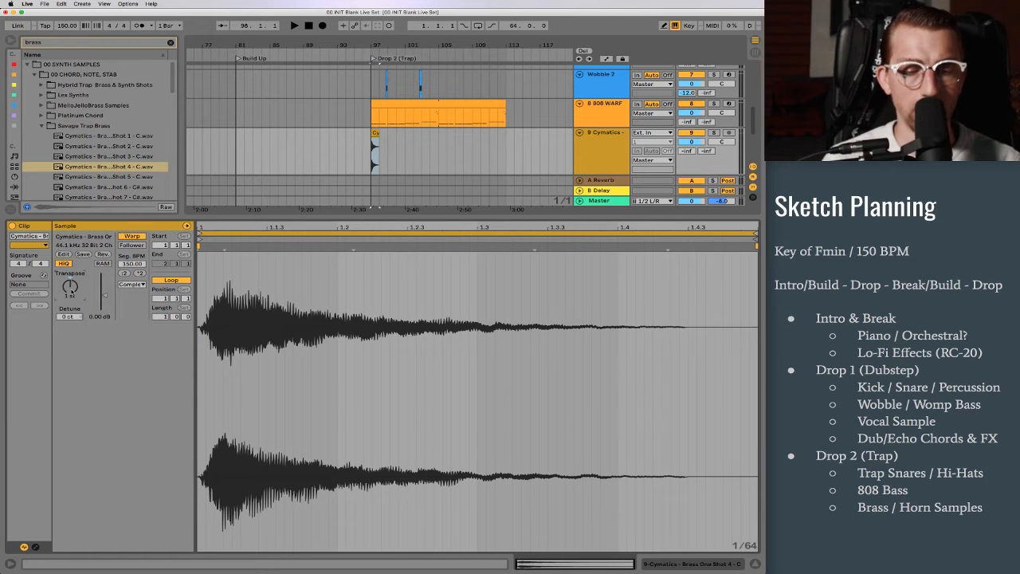
key("space")
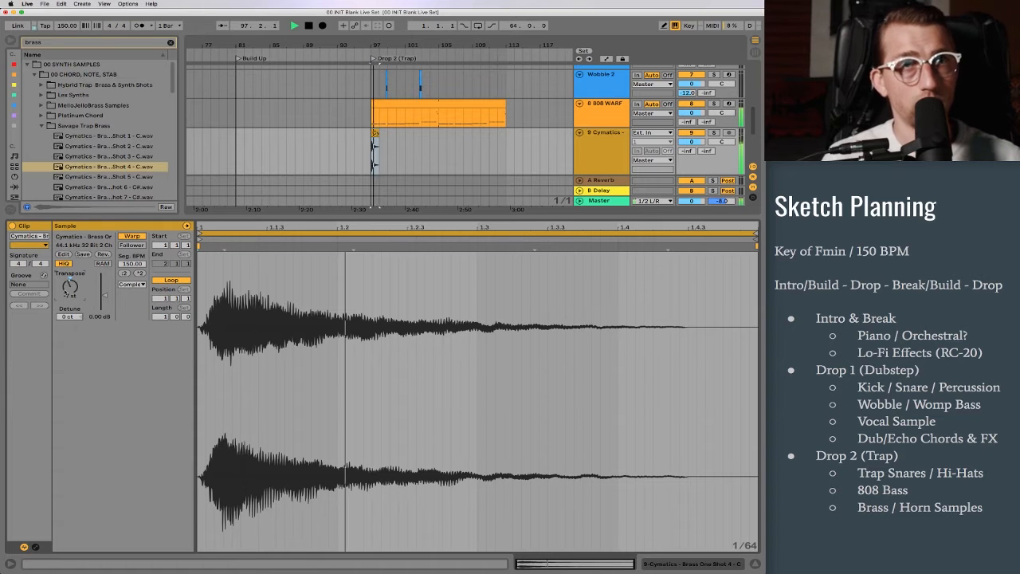
key("shift+Tab")
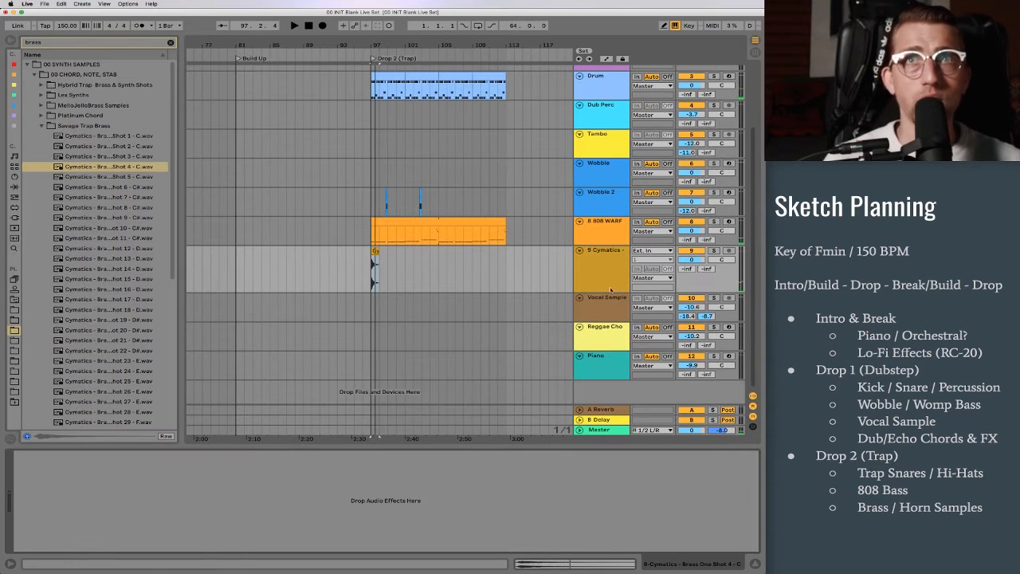
Step: Reduce the height of the brass track and play Drop 2 from bar 97
left_click_drag(602, 291, 614, 270)
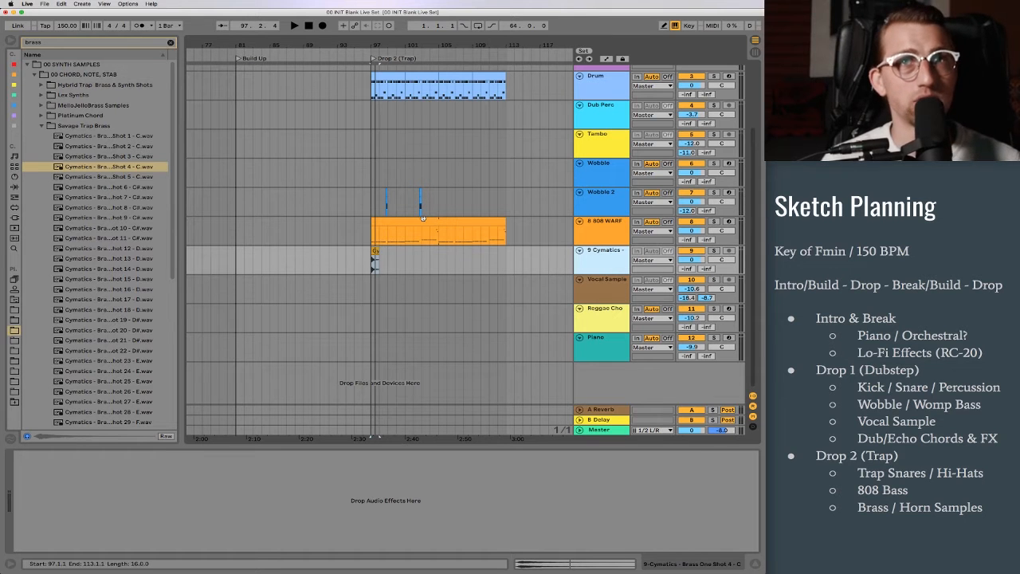
left_click(381, 71)
left_click_drag(375, 44, 266, 75)
key("space")
scroll(436, 259, "up", 1)
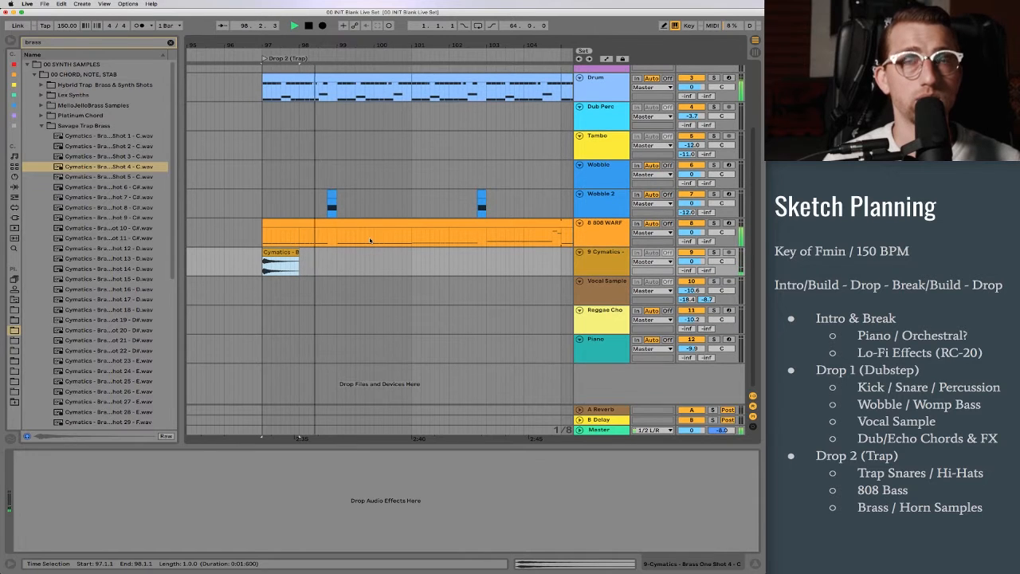
Step: Trim the brass clip at bar 97 to end at 97.3.3 and set its track volume to -9.2 dB during playback
left_click(274, 252)
left_click_drag(298, 253, 280, 254)
key("space")
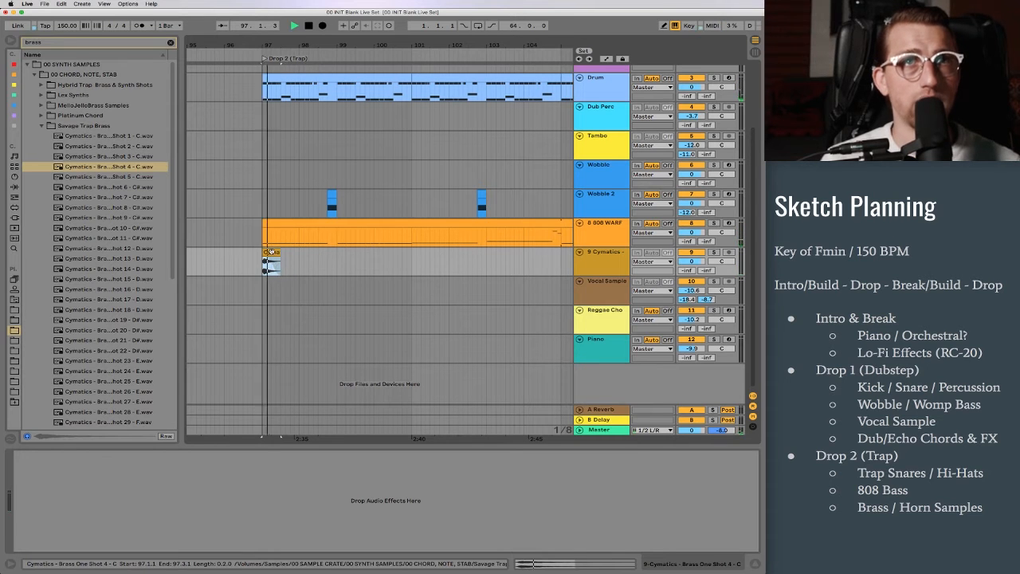
key("space")
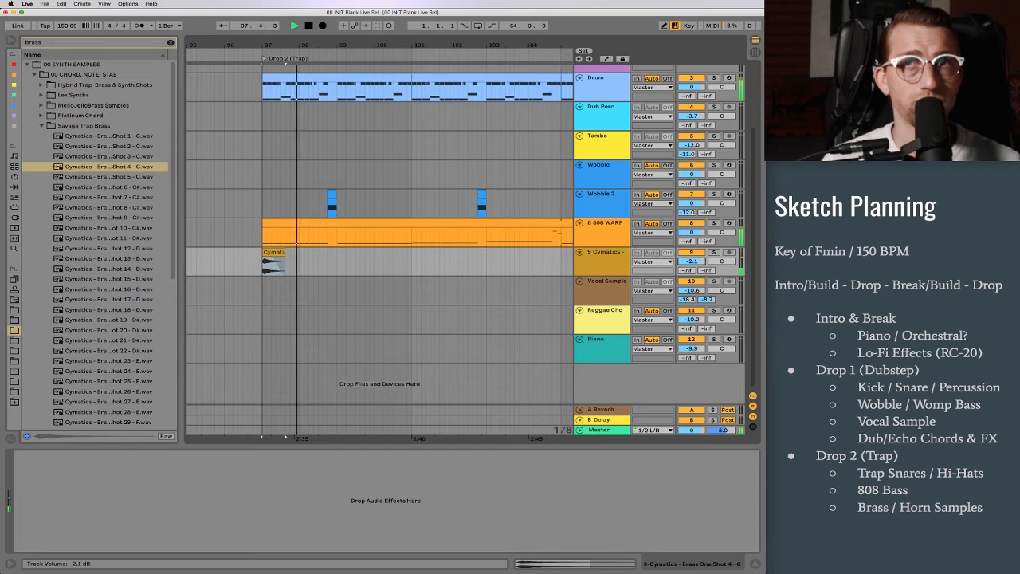
left_click_drag(692, 261, 692, 276)
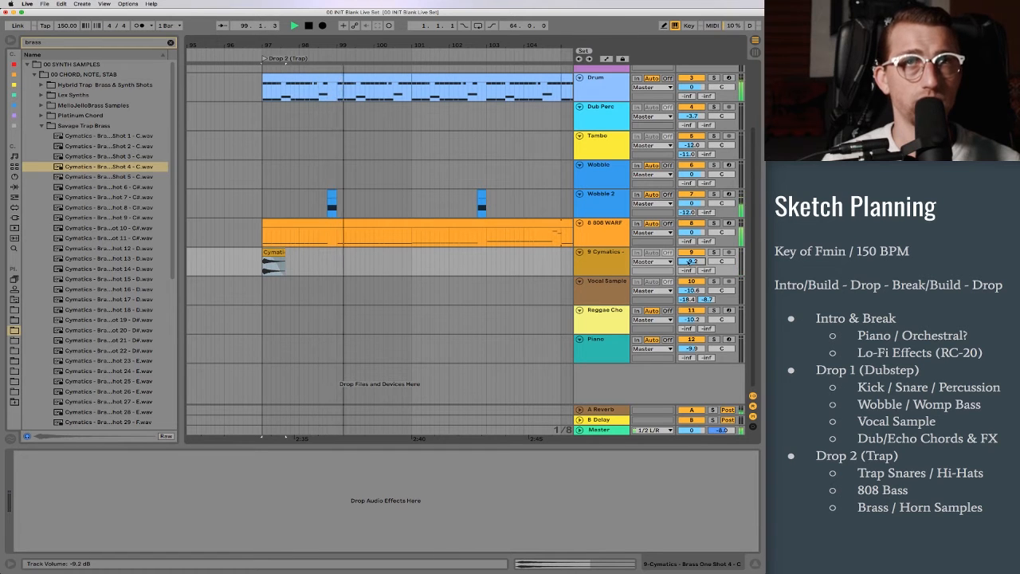
Step: Copy the brass clip from bar 97 to beat 4 of bar 100 and play the section
key("super+c")
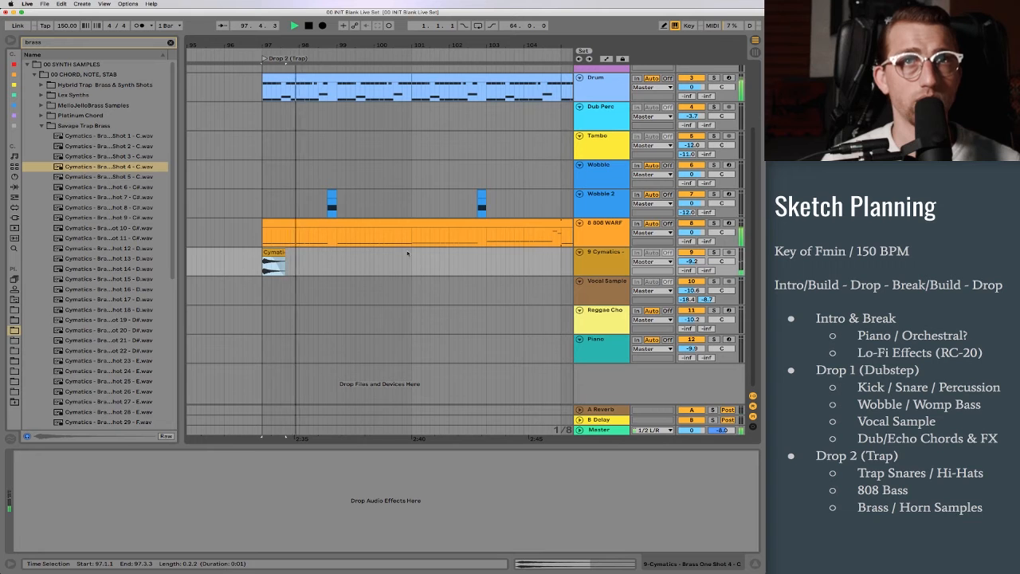
left_click(393, 264)
key("super+v")
key("space")
key("space")
Step: Trim the copied brass clip at 100.4 to one beat so it ends at 101.1.1
double_click(405, 263)
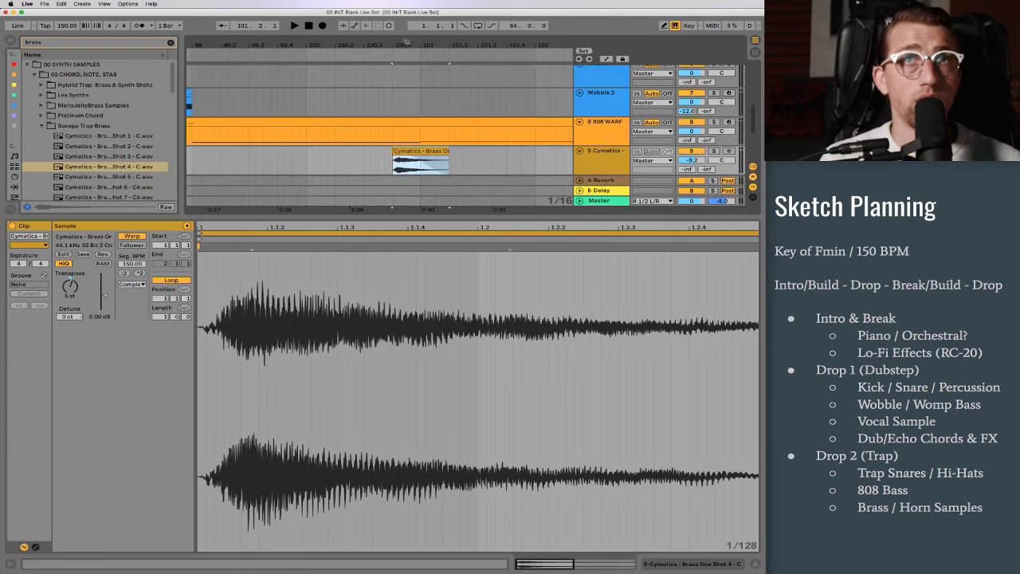
left_click(453, 164)
left_click_drag(454, 164, 420, 129)
left_click(450, 138)
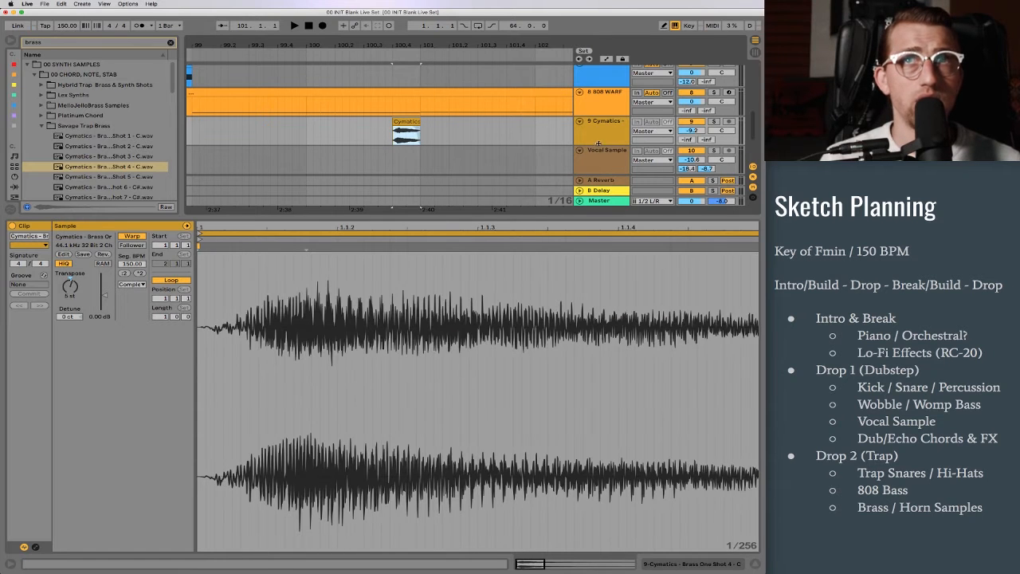
Step: Enlarge the brass track and fade out the clip at 100.4 from its midpoint with a curve that drops late, and play it
left_click_drag(598, 143, 604, 189)
scroll(423, 157, "down", 2)
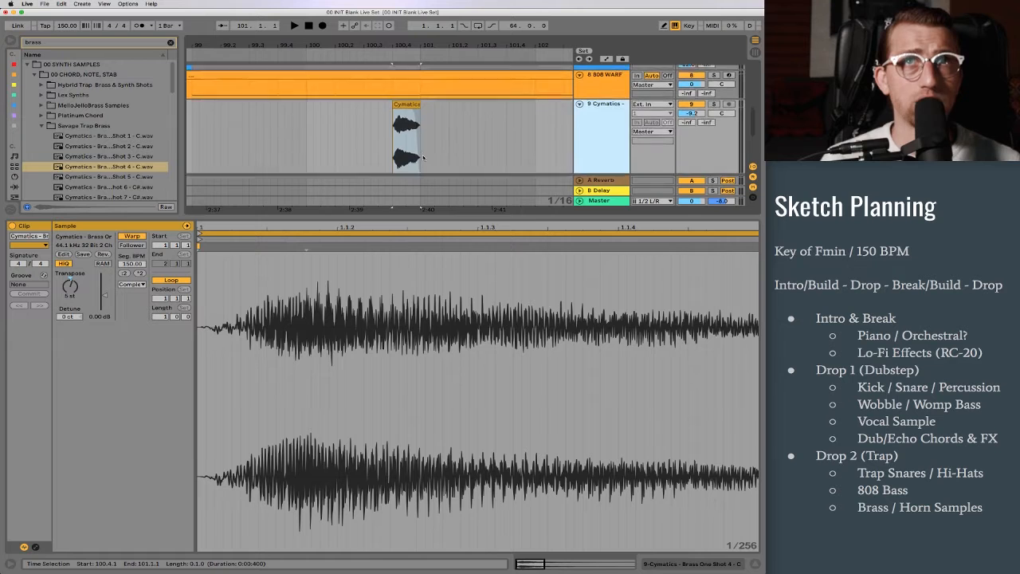
left_click_drag(407, 43, 407, 91)
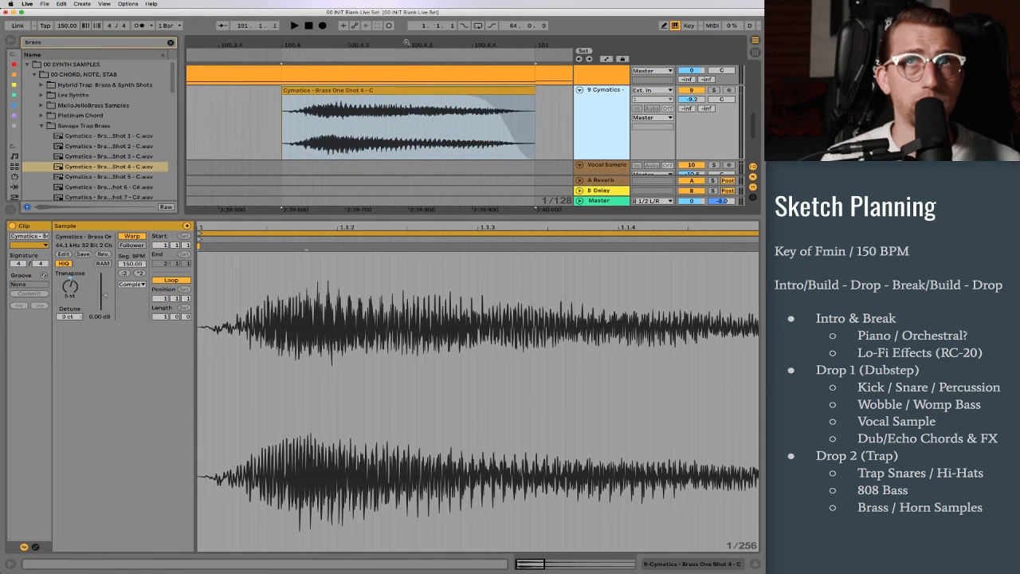
left_click_drag(515, 144, 390, 177)
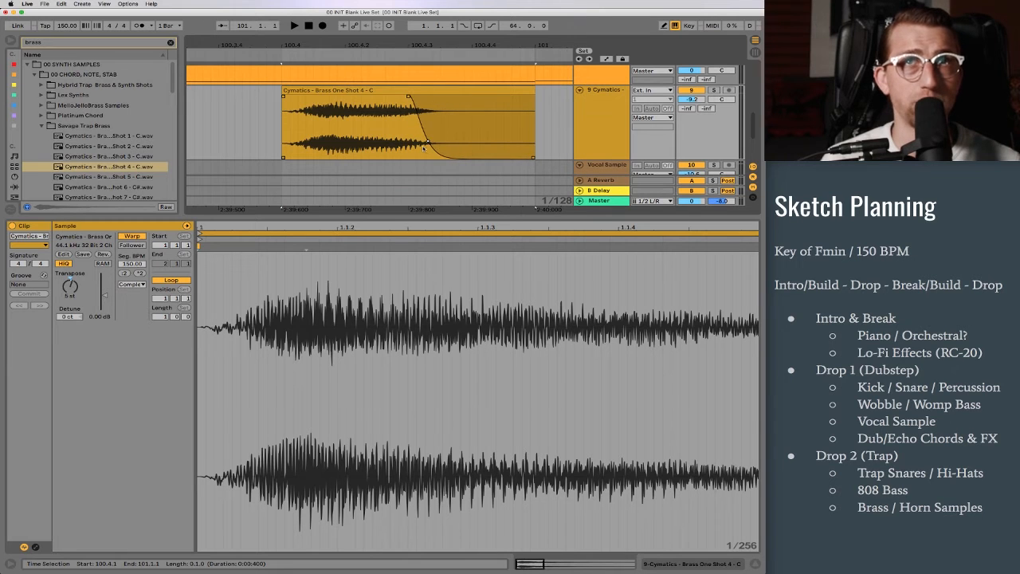
left_click_drag(422, 143, 550, 100)
key("space")
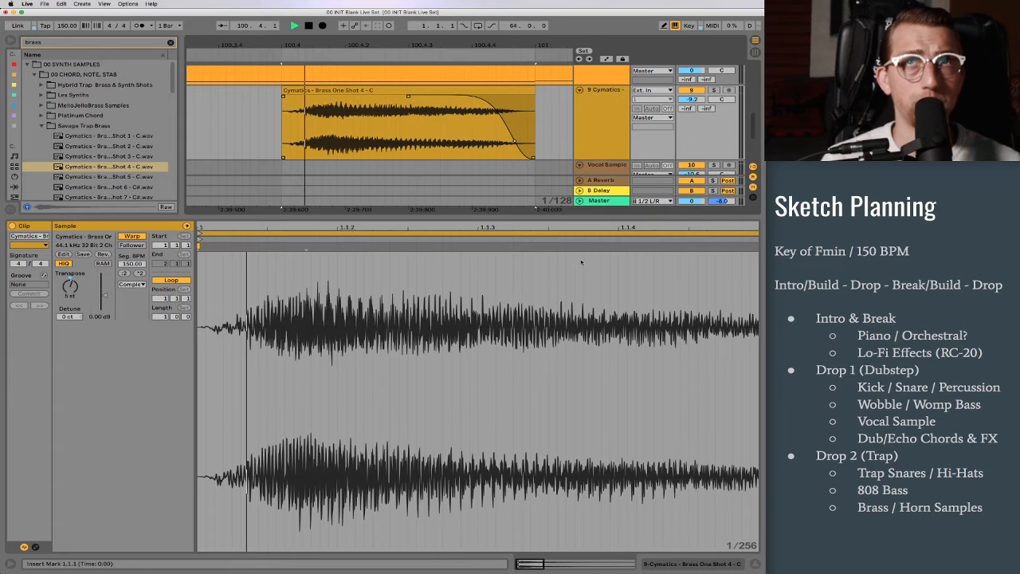
Step: Copy the brass clip from bar 97 to 101.1.1, transpose the copy to -7 st and play from bar 97
key("super+c")
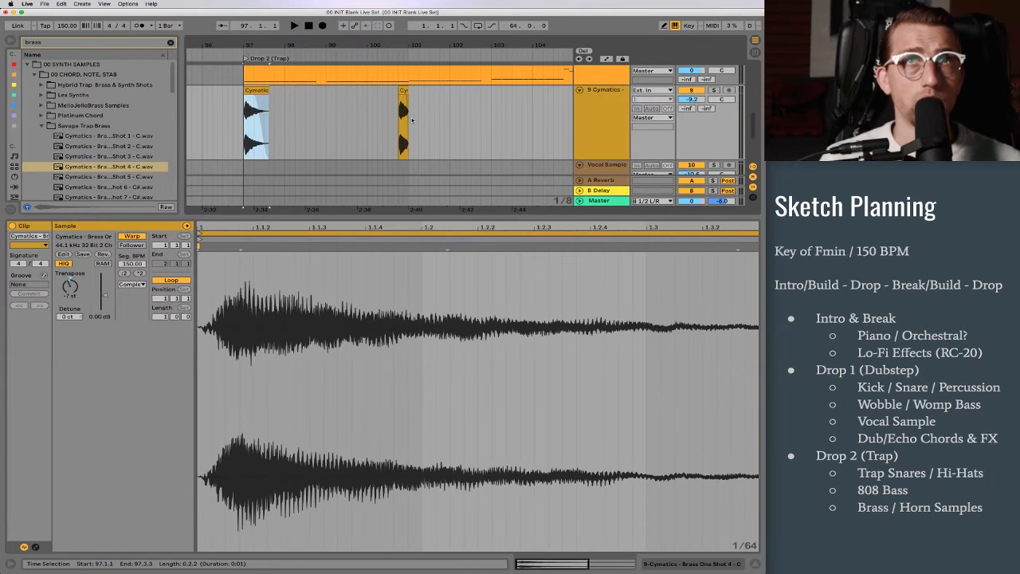
left_click(411, 117)
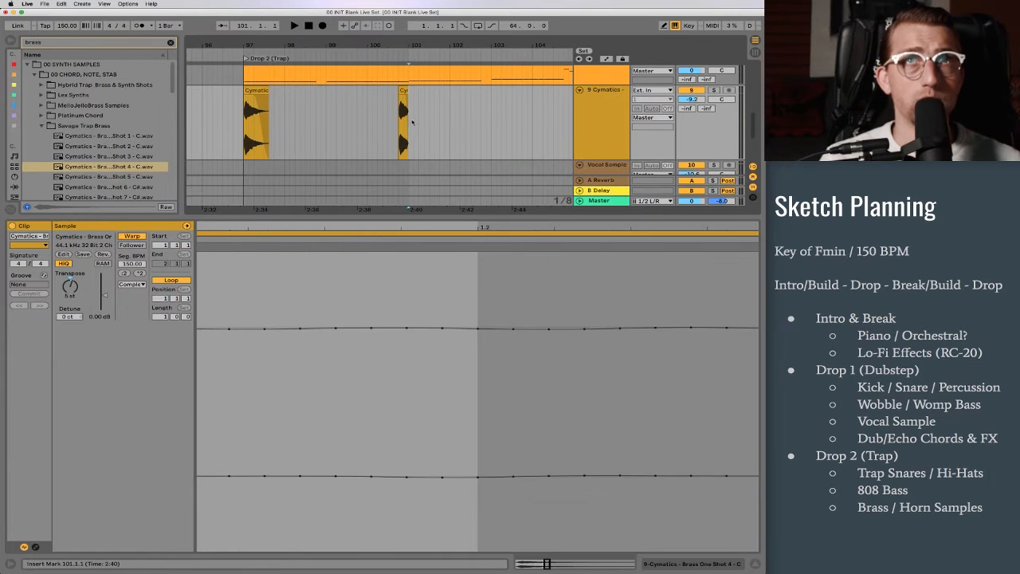
key("super+v")
left_click(70, 291)
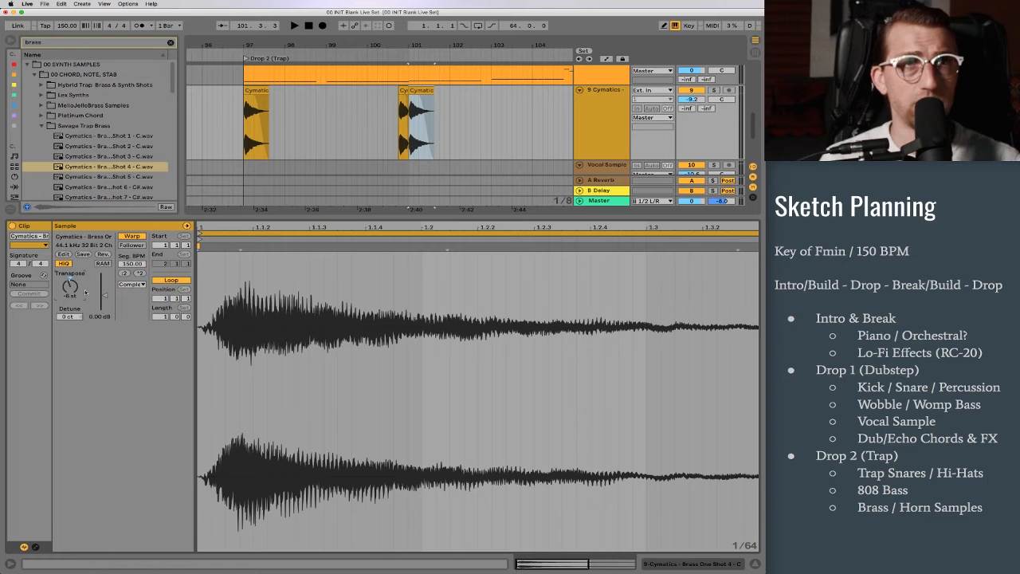
left_click(255, 89)
key("space")
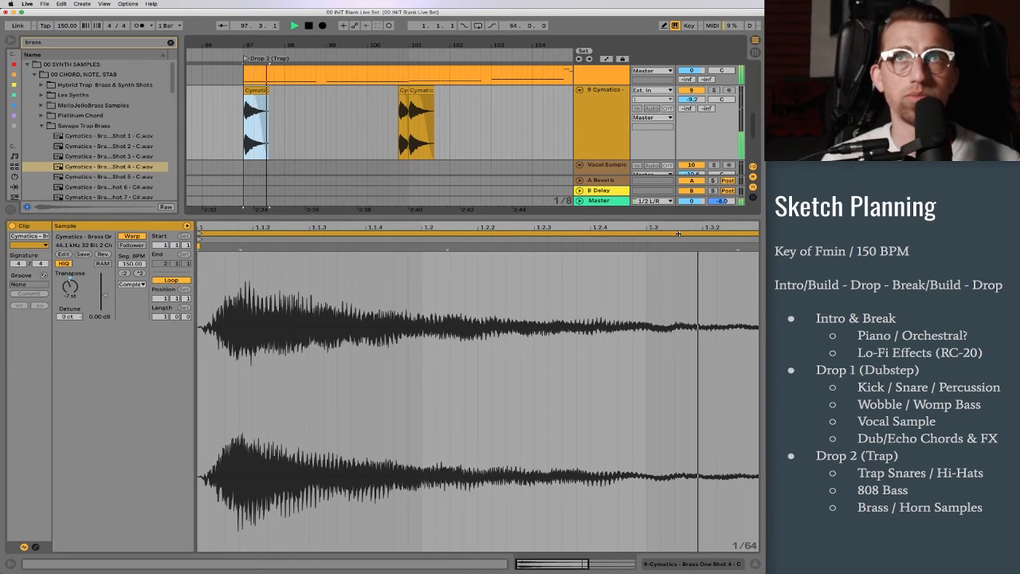
Step: Enlarge the arrangement area above the clip view and reduce the brass track's height during playback
left_click_drag(502, 217, 502, 344)
left_click_drag(604, 193, 612, 157)
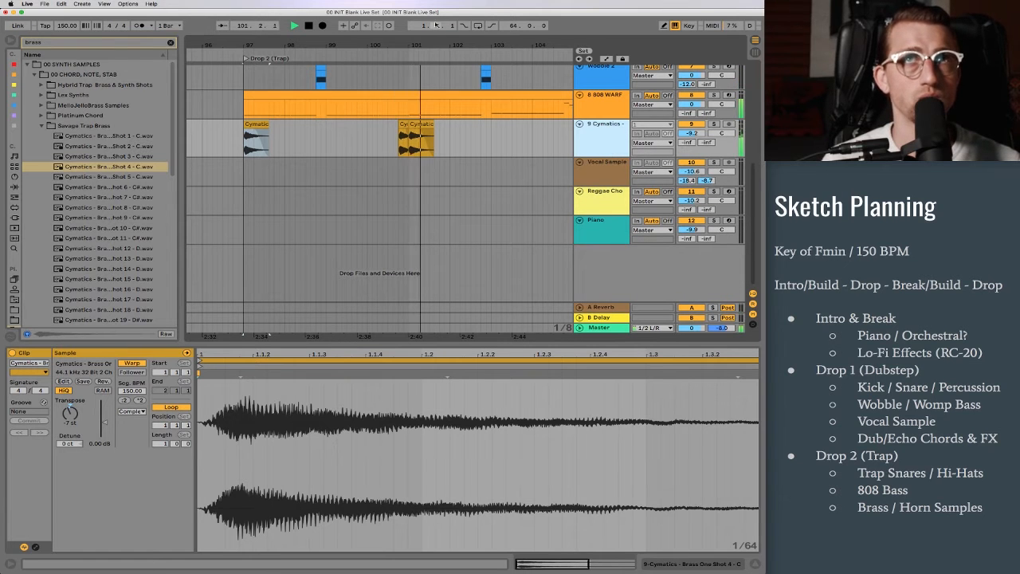
left_click_drag(296, 45, 238, 32)
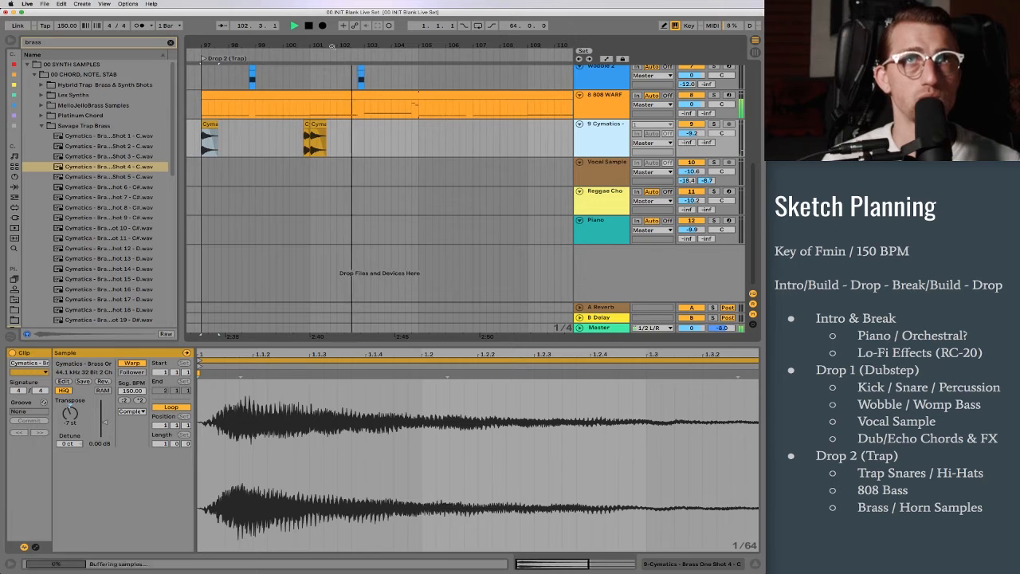
Step: Copy the brass clip from bar 101 to bar 103 and transpose the copy to -3 st
left_click(318, 125)
key("super+c")
left_click(359, 134)
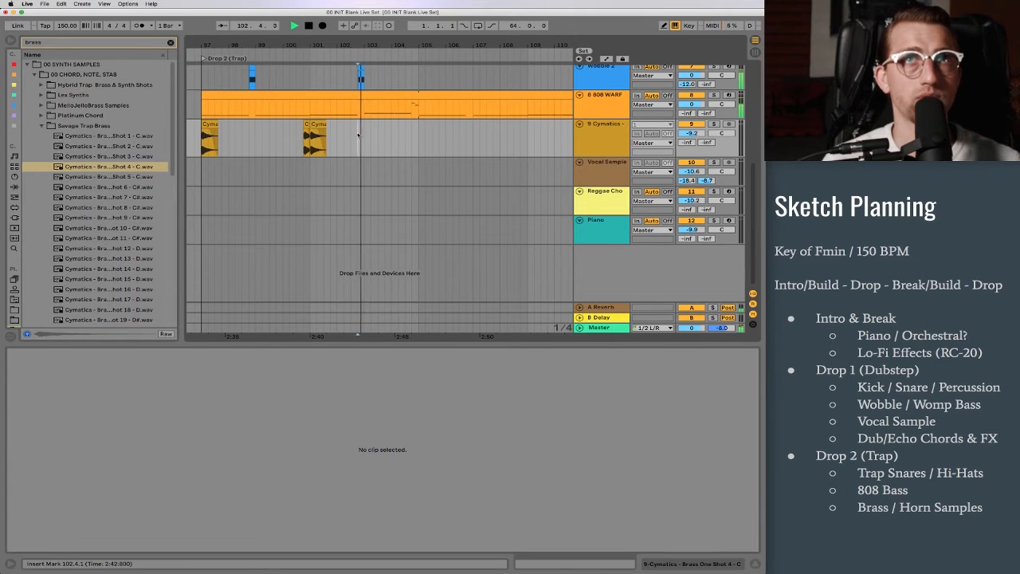
key("super+v")
key("space")
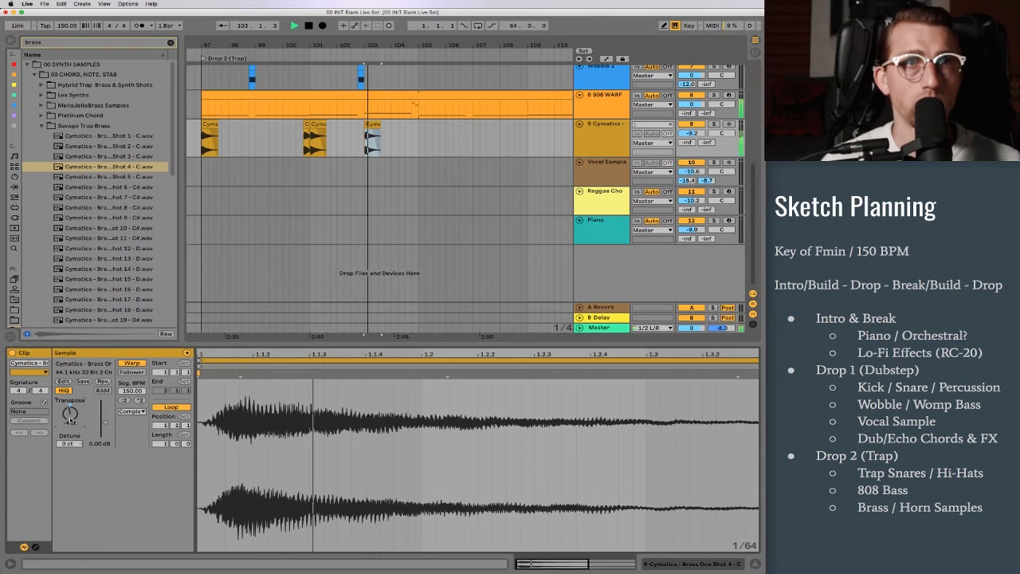
left_click_drag(70, 420, 70, 415)
Step: Trim the brass clip at bar 103 to end at 103.1.3 and play it
key("space")
key("space")
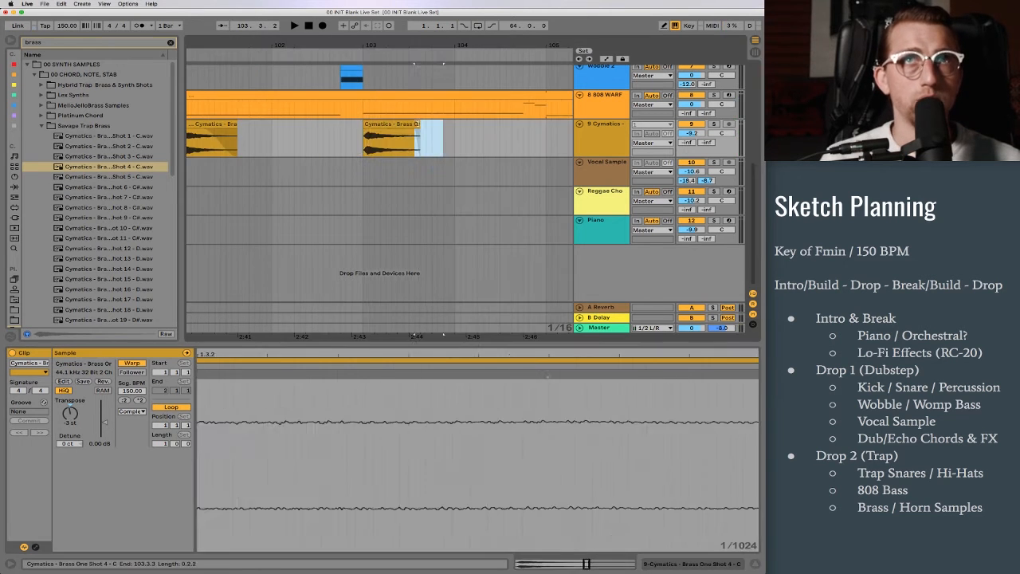
left_click_drag(418, 124, 374, 125)
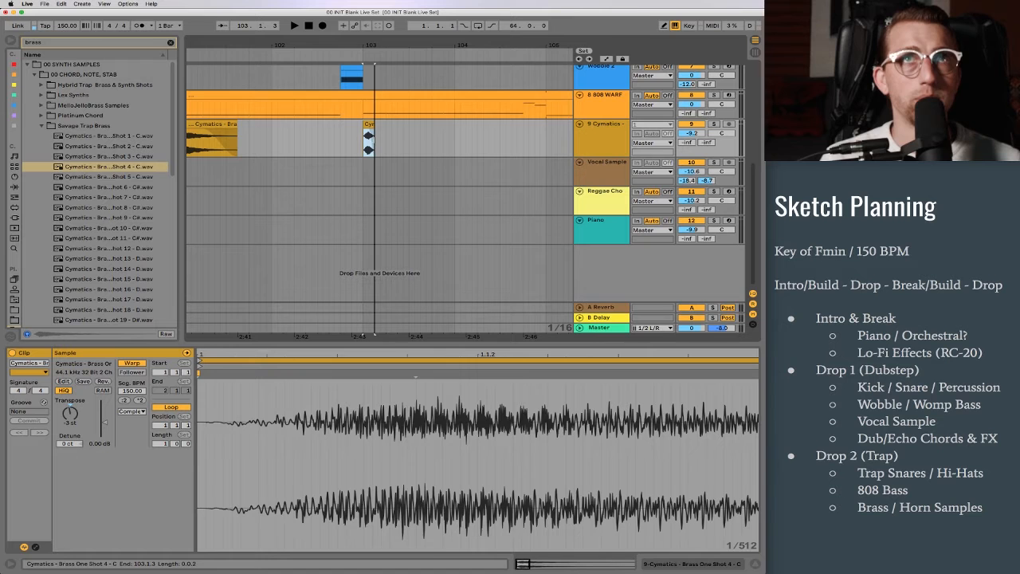
left_click(368, 124)
key("space")
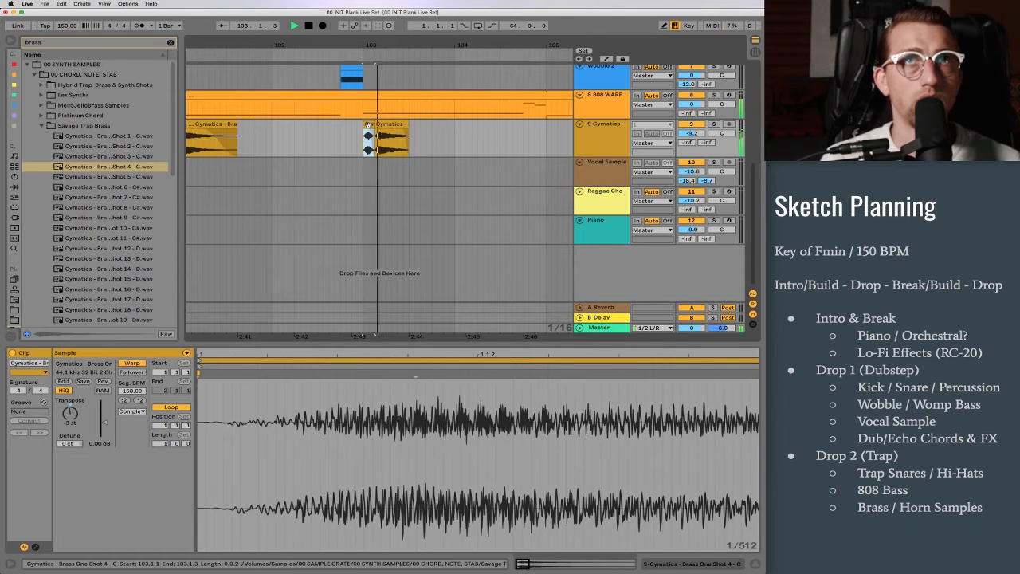
Step: Build a short-and-long brass clip pair at 103.1.1, repeat it at 103.3.1 and 104.1.1, and transpose the last pair to -2 st
key("ctrl+d")
key("ctrl+d")
key("space")
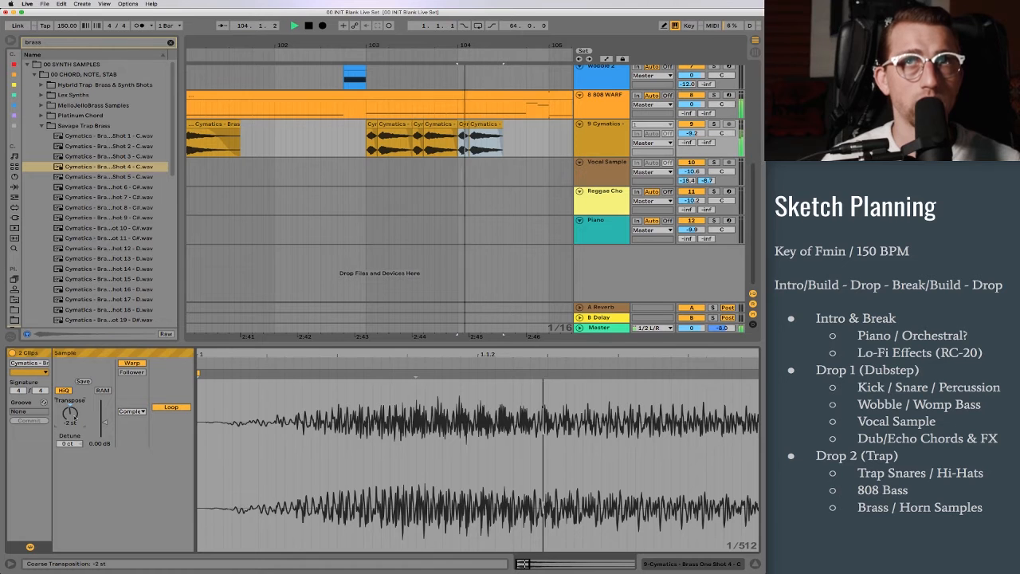
key("space")
Step: Play from bar 103, set the last brass pair to -3 st and copy the longer clip to 104.3.1
left_click(371, 125)
key("space")
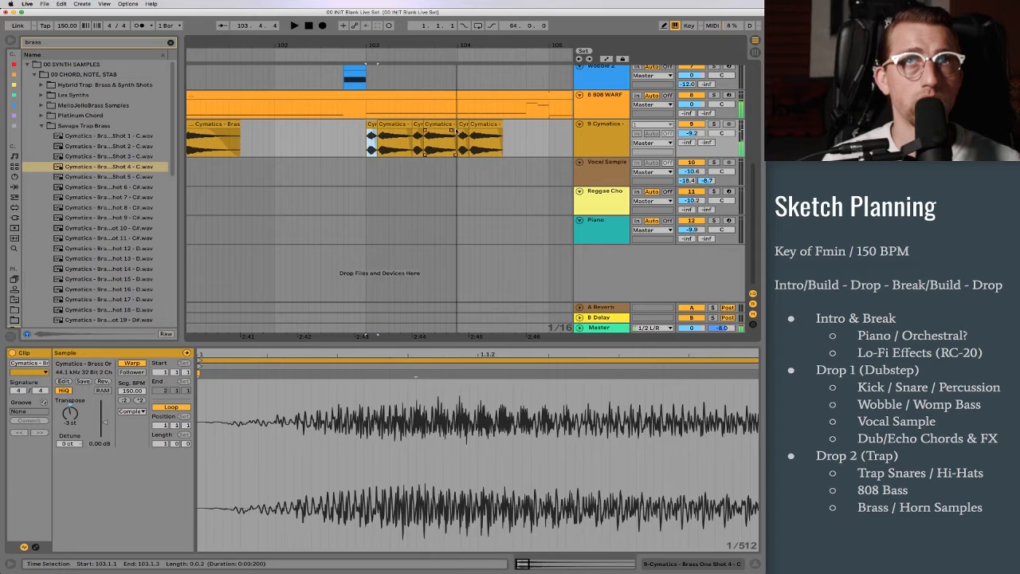
left_click(454, 129)
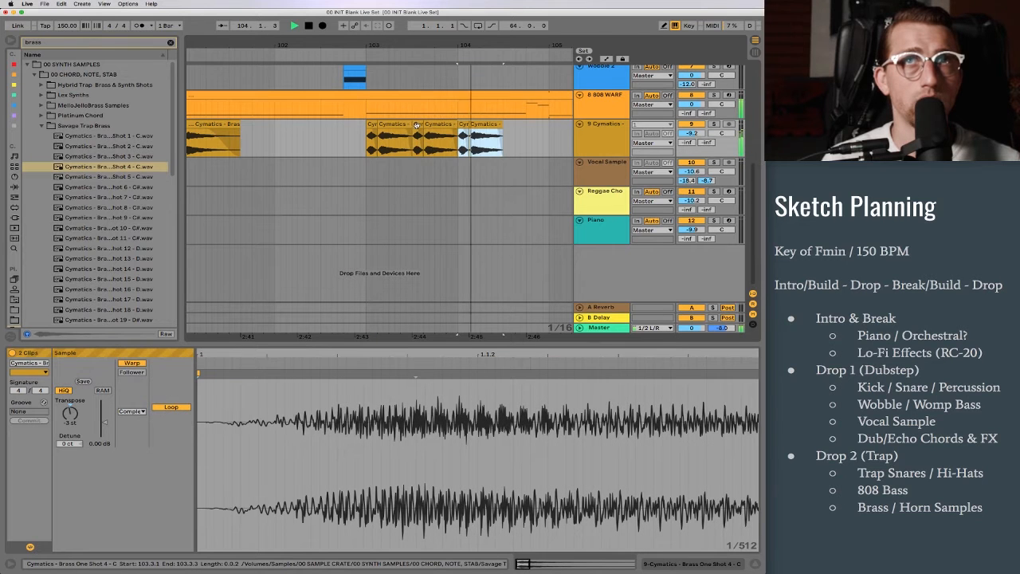
left_click(528, 137)
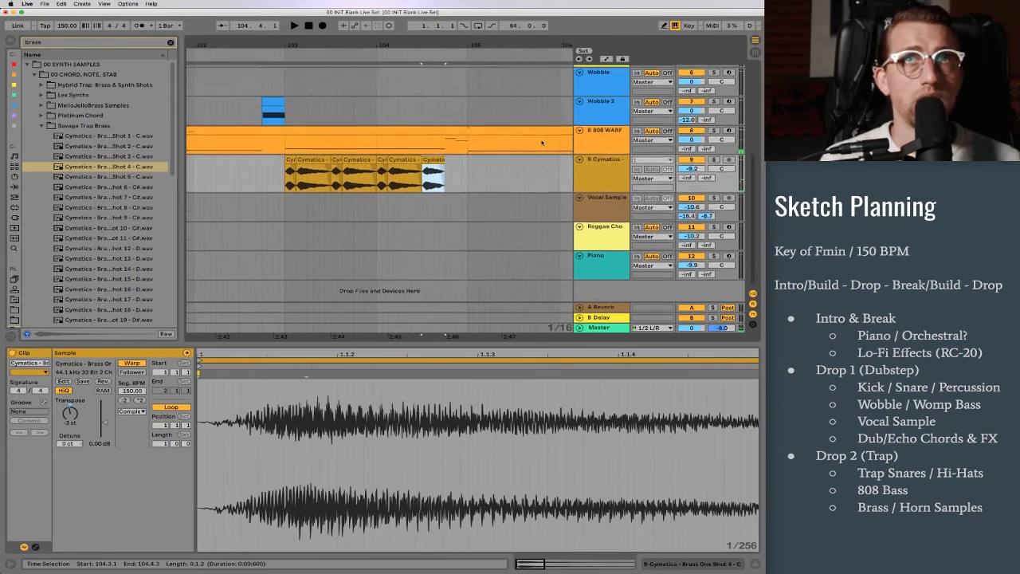
Step: Trim the last brass clip to end at 104.4.1 and delete the 808 clip section from 104.4.1 to 105.1.1
scroll(442, 157, "up", 1)
left_click_drag(442, 157, 457, 157)
key("super+e")
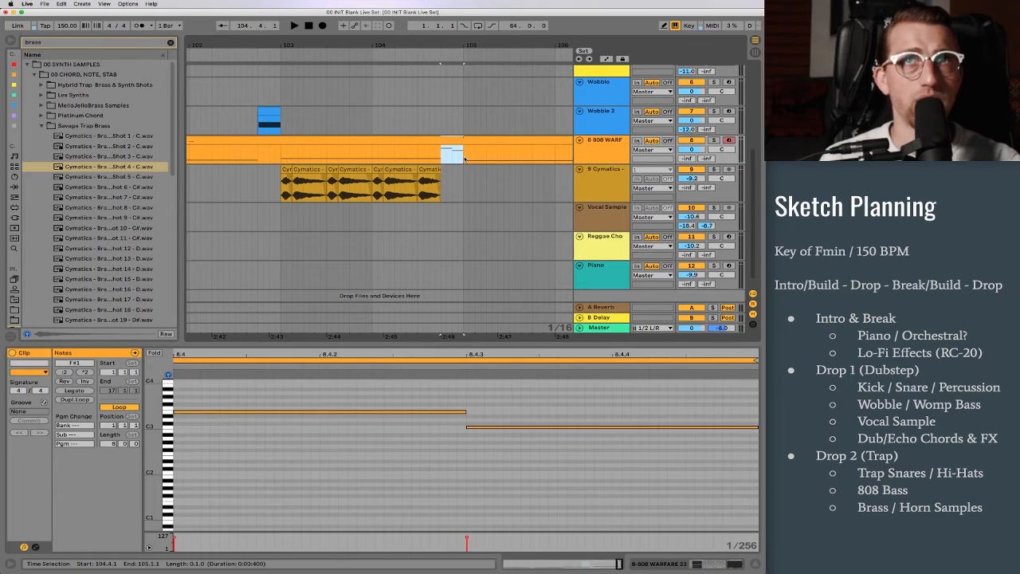
key("Delete")
Step: Insert an empty audio track directly below the 808 track
left_click(614, 141)
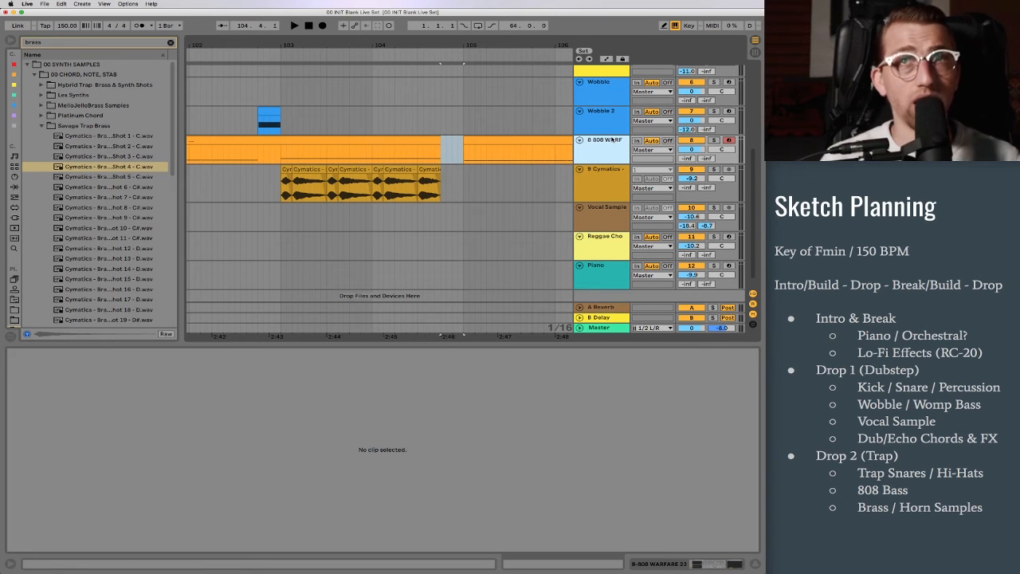
key("super+shift+t")
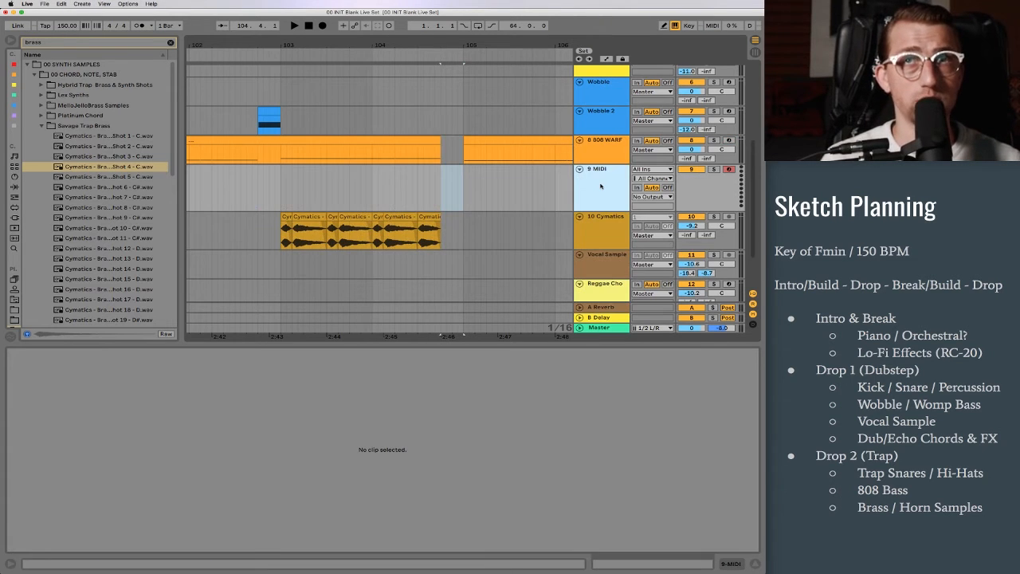
key("super+z")
key("super+t")
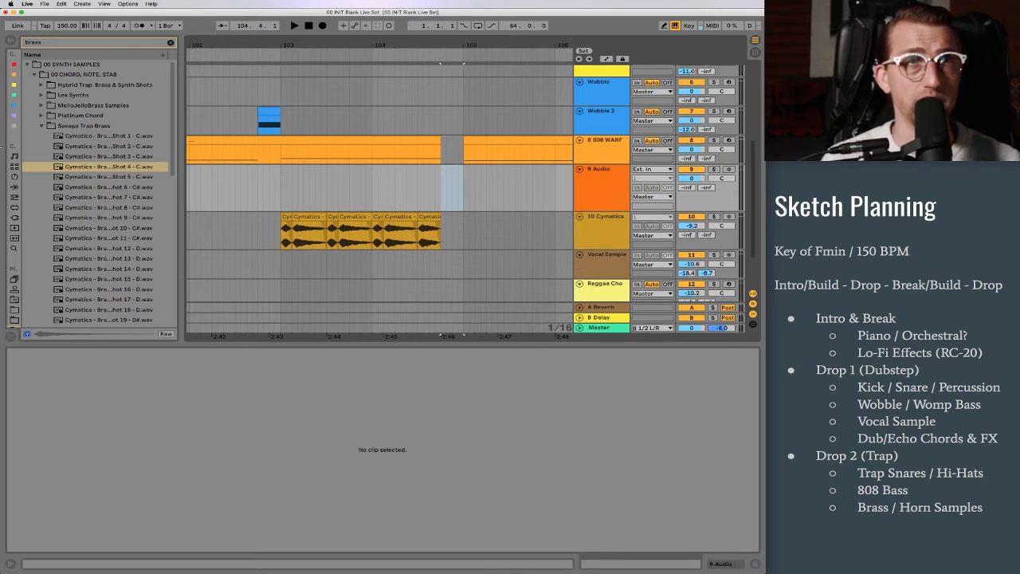
Step: Clear the brass search and open the 808 Warfare samples in the 00 BASS folder
double_click(96, 126)
left_click(84, 42)
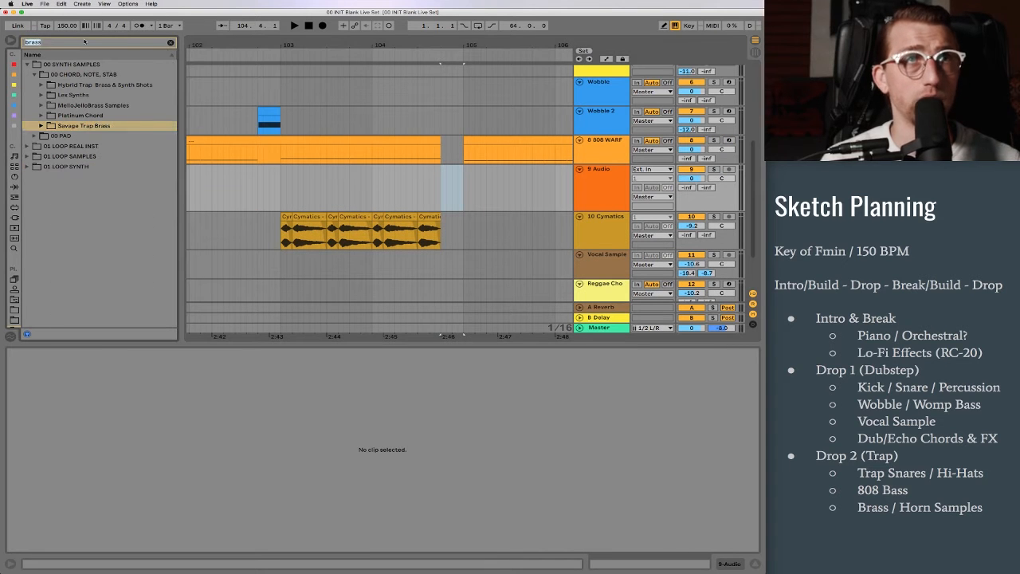
key("BackSpace")
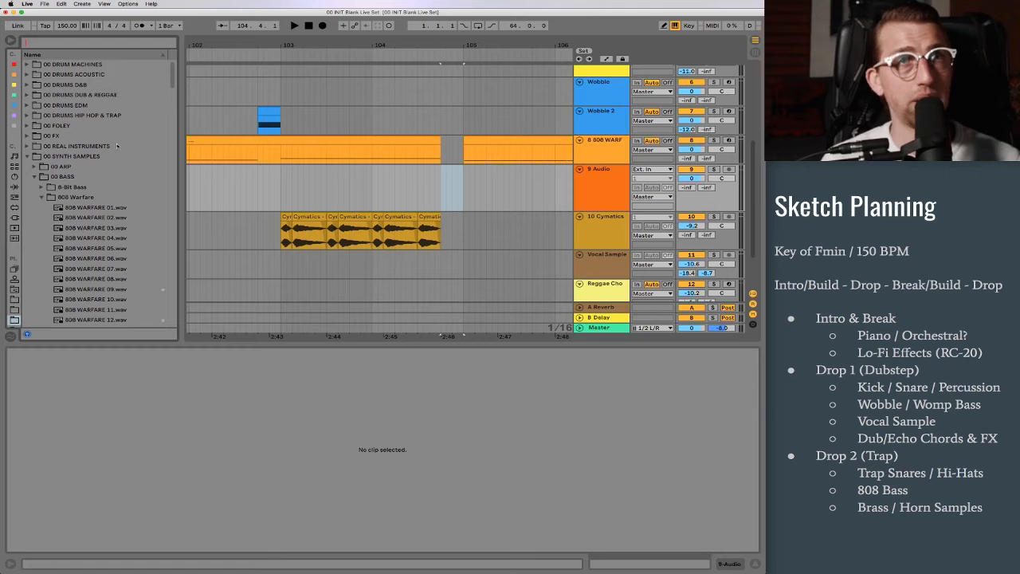
left_click(35, 176)
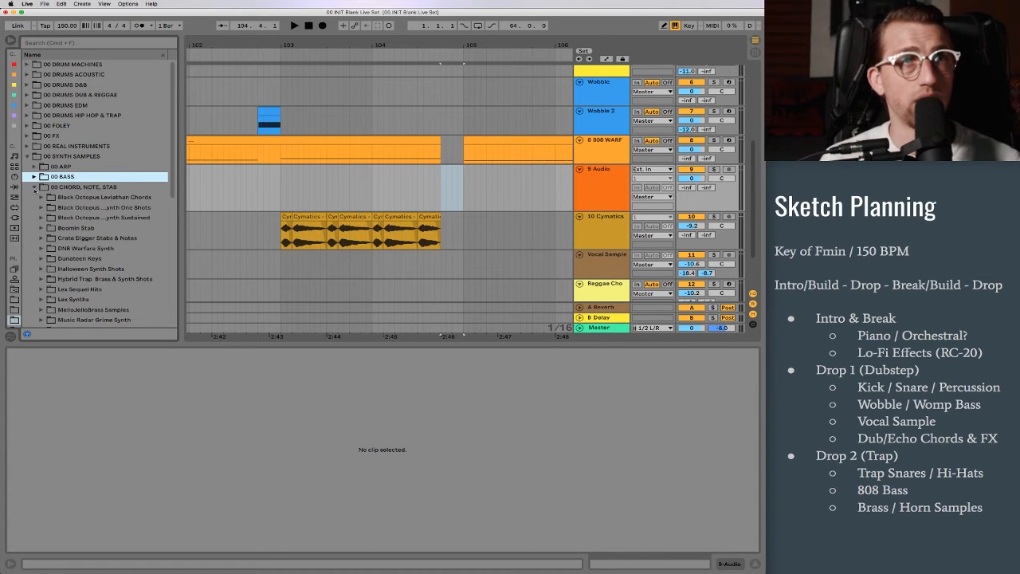
left_click(35, 187)
left_click(35, 176)
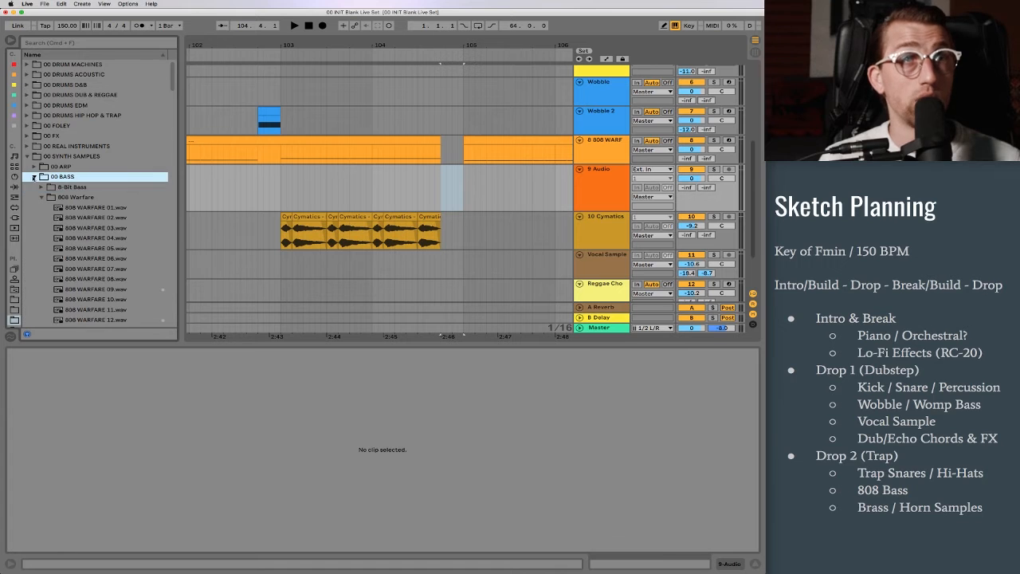
Step: Audition one-shots in the 808 Warfare folder to find an 808 hit for the end of bar 104
scroll(112, 231, "down", 10)
left_click(125, 254)
scroll(126, 255, "down", 5)
left_click(125, 259)
scroll(126, 262, "down", 5)
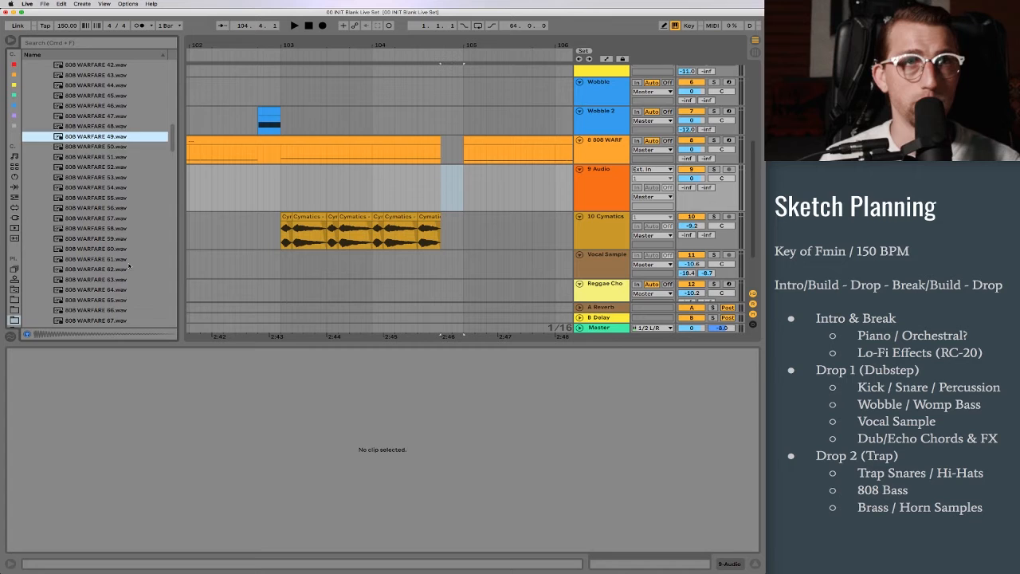
key("Down")
key("Down")
key("Down")
scroll(129, 266, "down", 3)
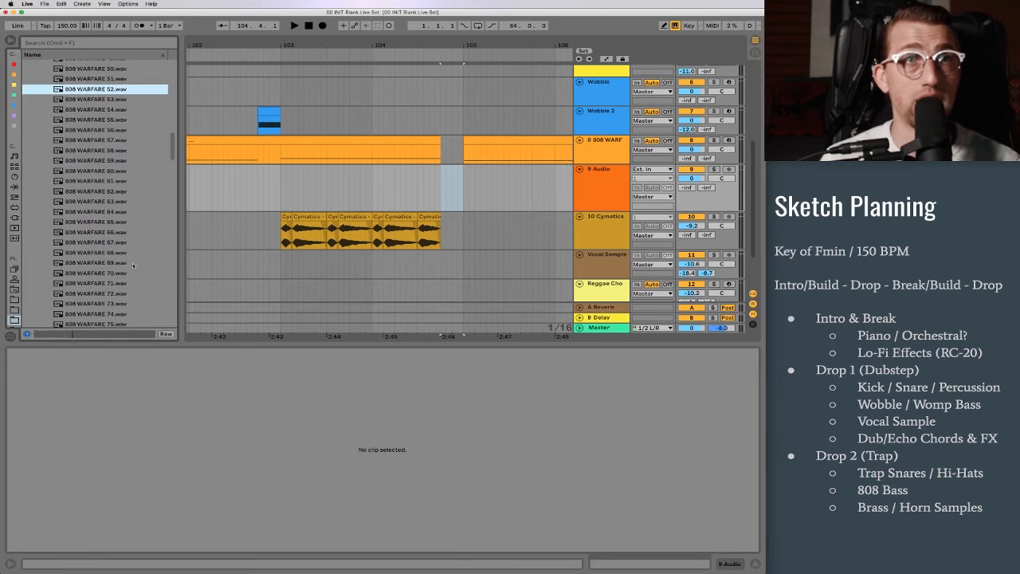
left_click(128, 263)
key("Down")
key("Down")
key("Down")
key("Down")
key("Down")
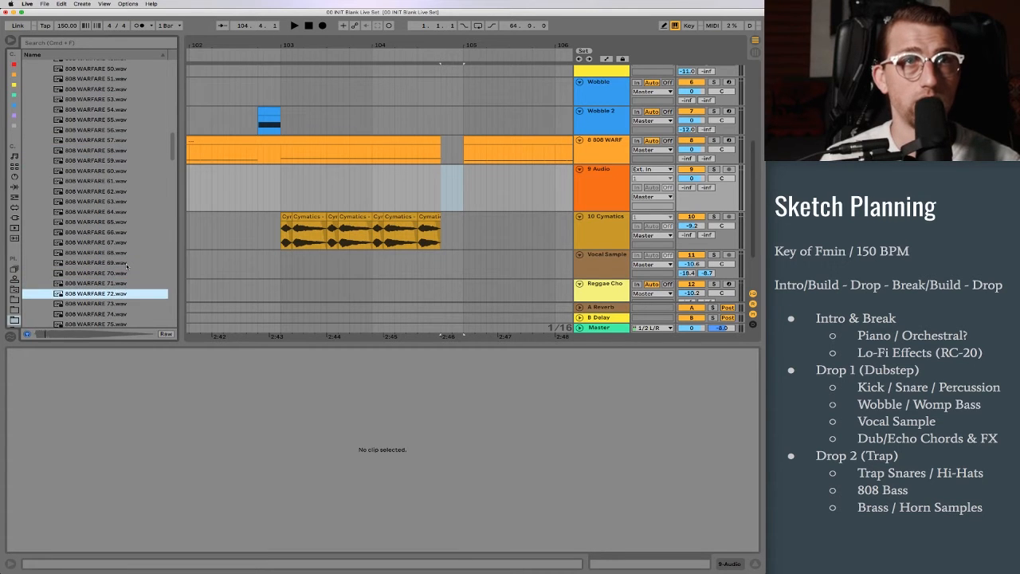
key("Up")
Step: Place 808 WARFARE 73.wav on the new audio track at 104.4.1 and restore the 808 MIDI clip section up to bar 105
left_click_drag(69, 305, 442, 200)
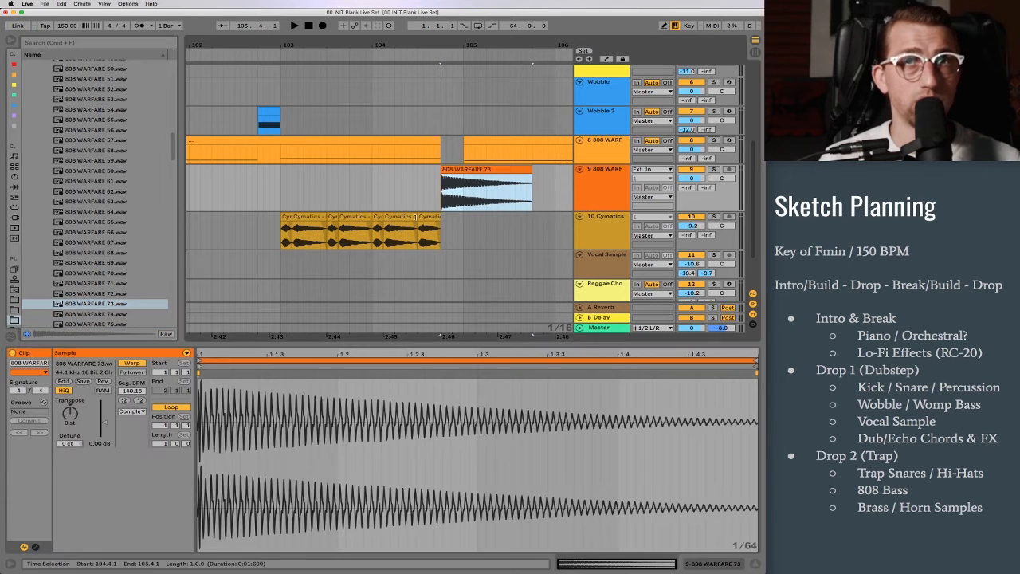
key("super+z")
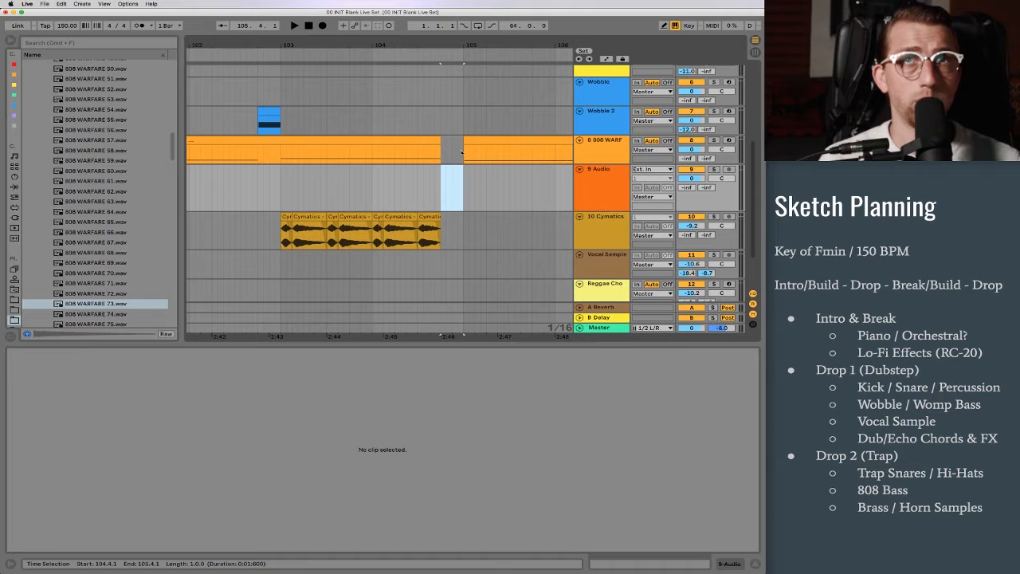
key("super+shift+z")
left_click_drag(439, 140, 463, 140)
Step: Check the pitches of the last two notes in the 808 MIDI clip
left_click(442, 159)
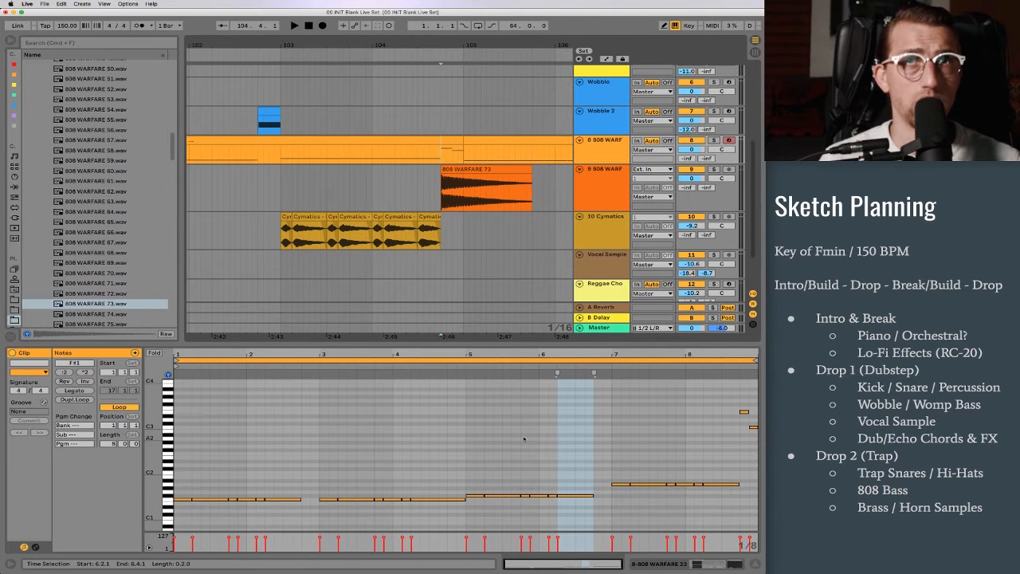
left_click_drag(590, 445, 594, 445)
left_click(743, 412)
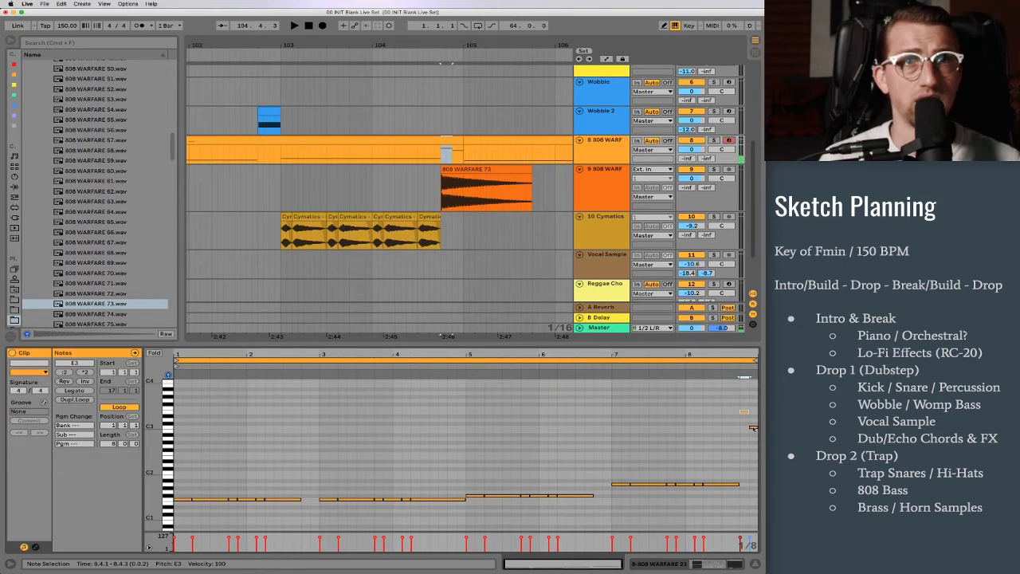
scroll(754, 429, "down", 1)
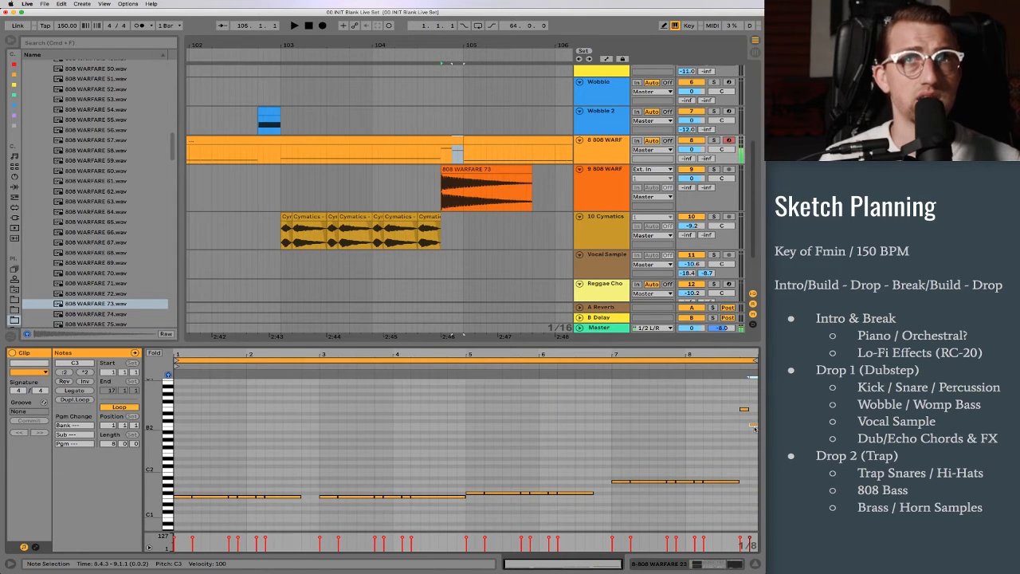
Step: Add a Tuner to the audio track holding the 808 WARFARE 73 clip
left_click(479, 180)
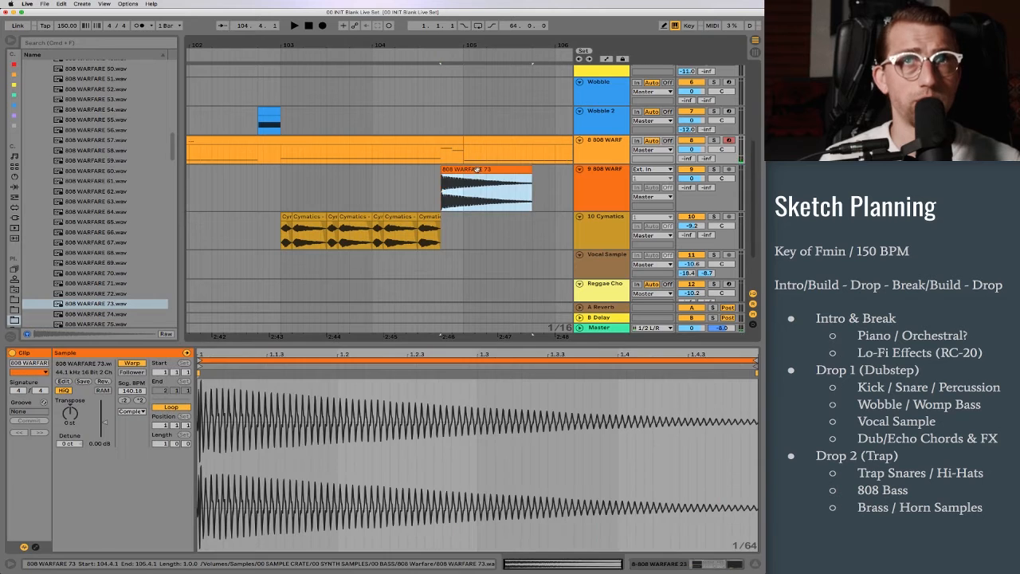
left_click(13, 116)
left_click_drag(52, 76, 488, 189)
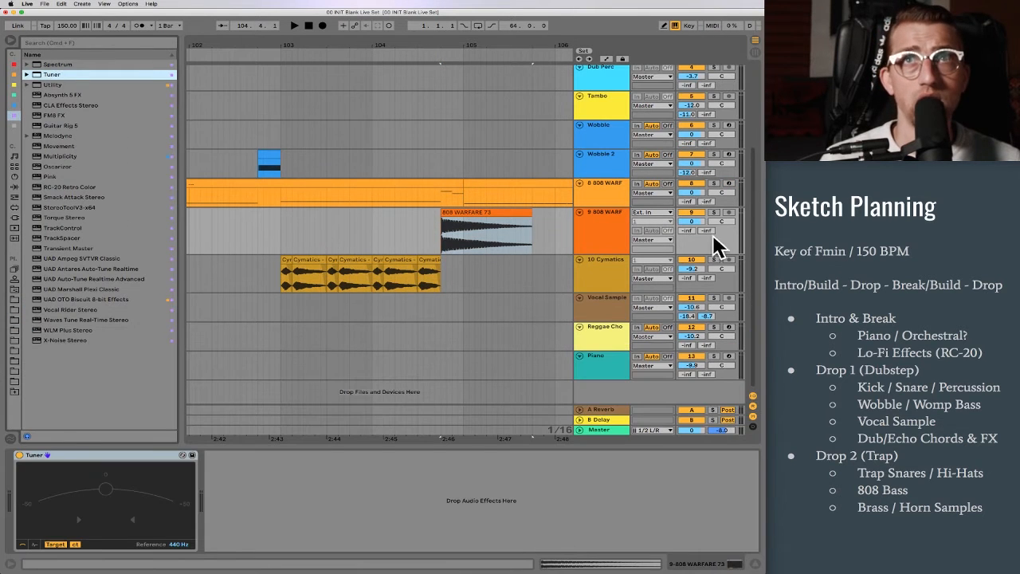
Step: Solo the 808 WARFARE 73 audio track and play its clip to check the pitch with the Tuner
left_click(715, 212)
scroll(419, 366, "up", 1)
scroll(419, 366, "up", 1)
key("space")
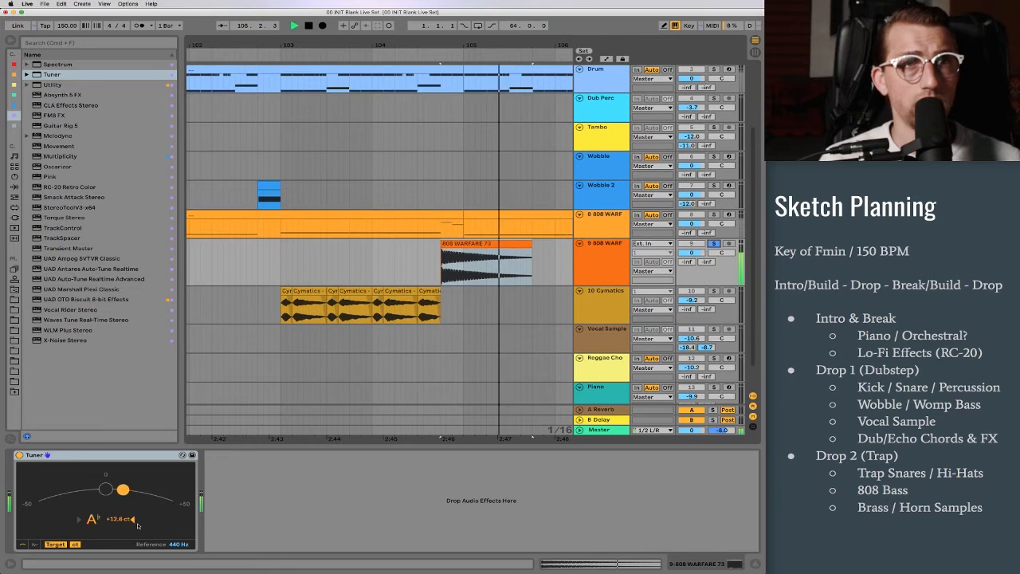
Step: Detune the 808 WARFARE 73 clip to -10 ct and transpose it to 9 st, checking the pitch with the Tuner
key("shift+Tab")
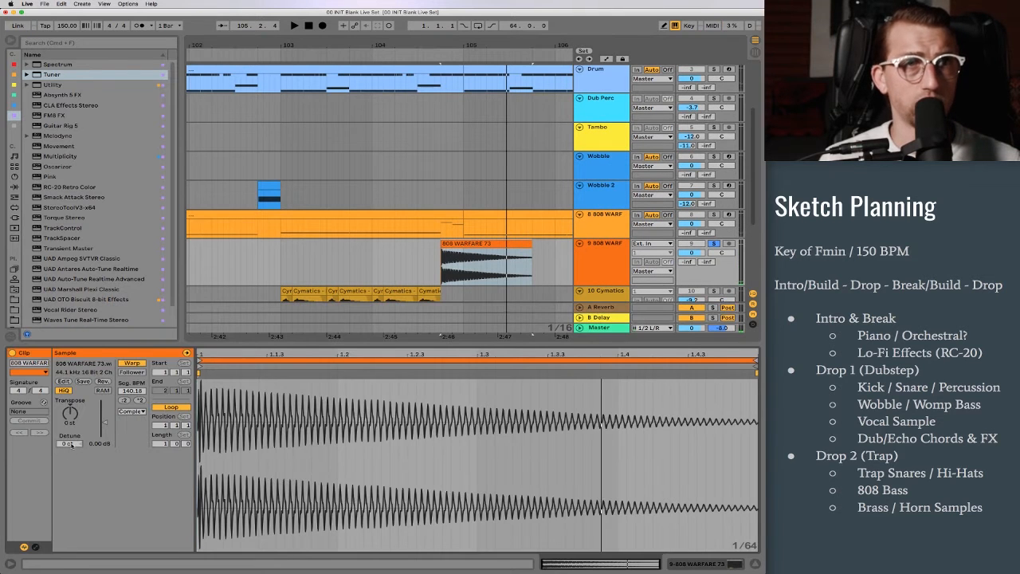
key("Tab")
key("Tab")
key("shift+Tab")
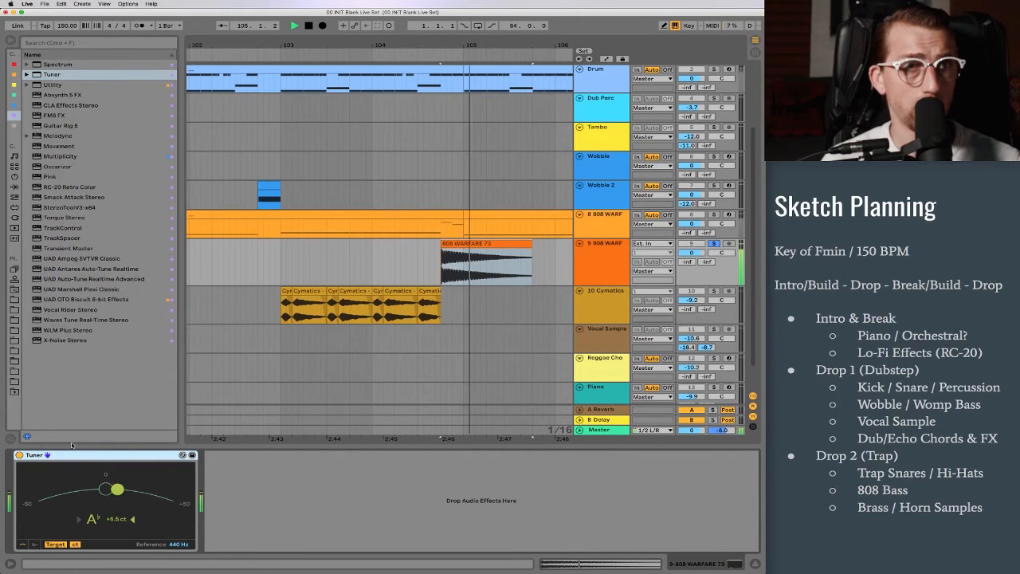
key("shift+Tab")
key("space")
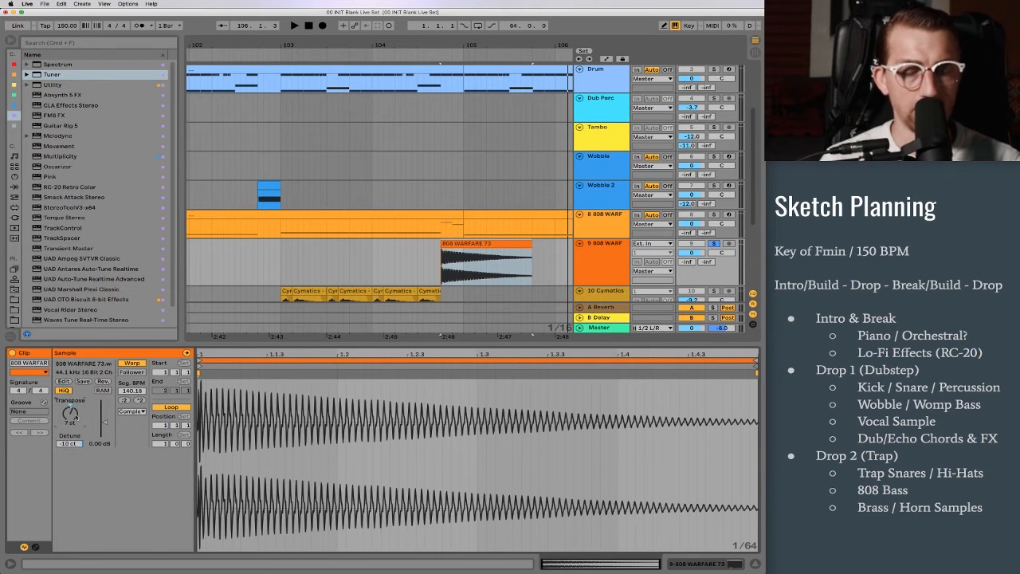
left_click(212, 355)
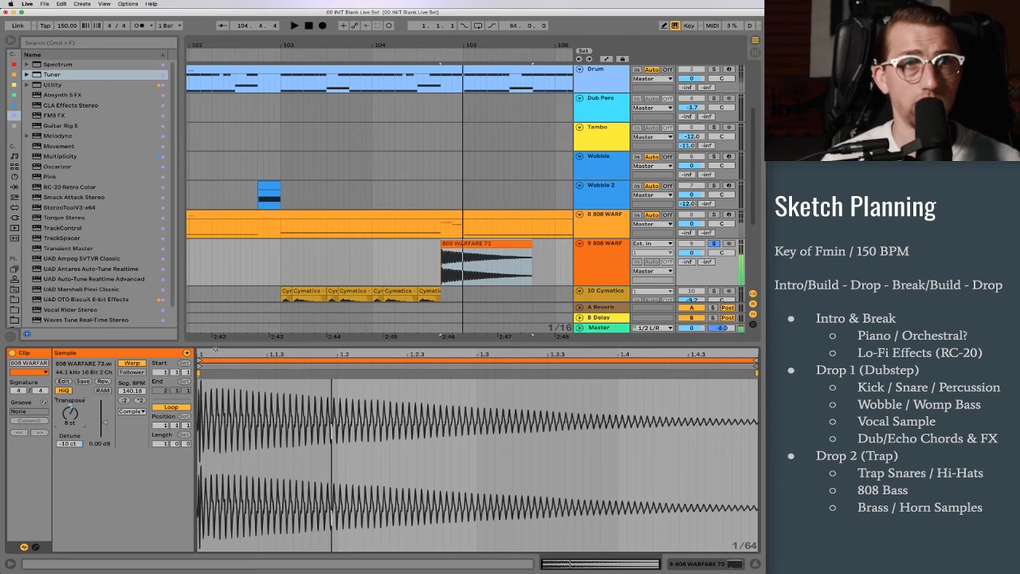
Step: Turn off warping on the 808 WARFARE 73 clip and shorten it to run from 104.4.1 to 104.4.3
left_click(132, 363)
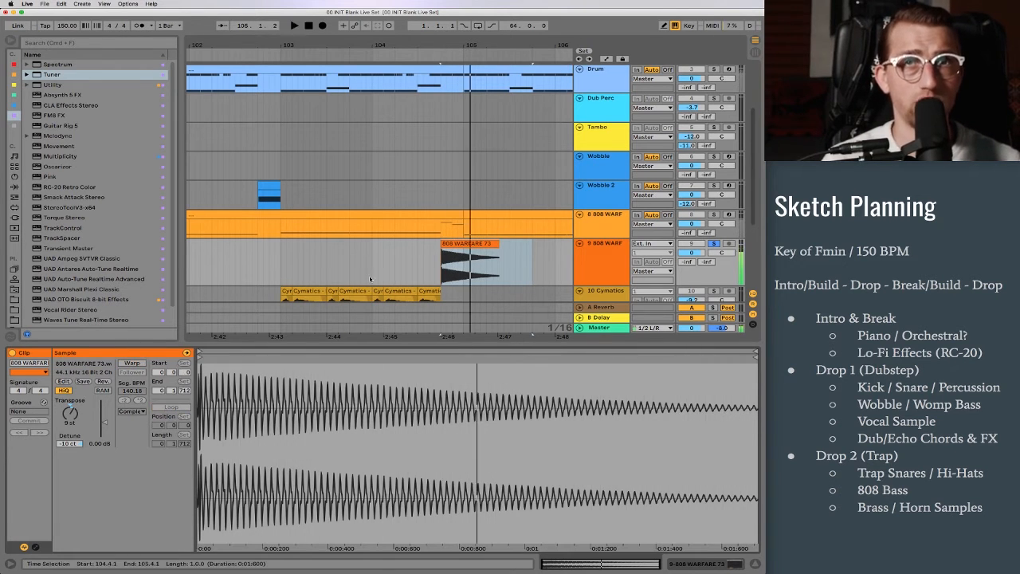
left_click(448, 254)
left_click(448, 252)
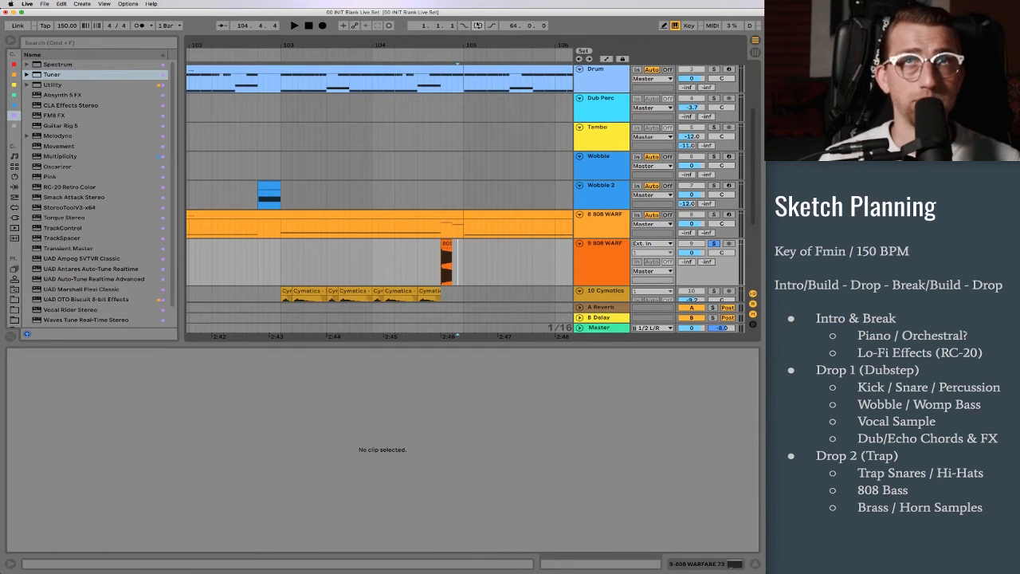
left_click_drag(450, 43, 452, 46)
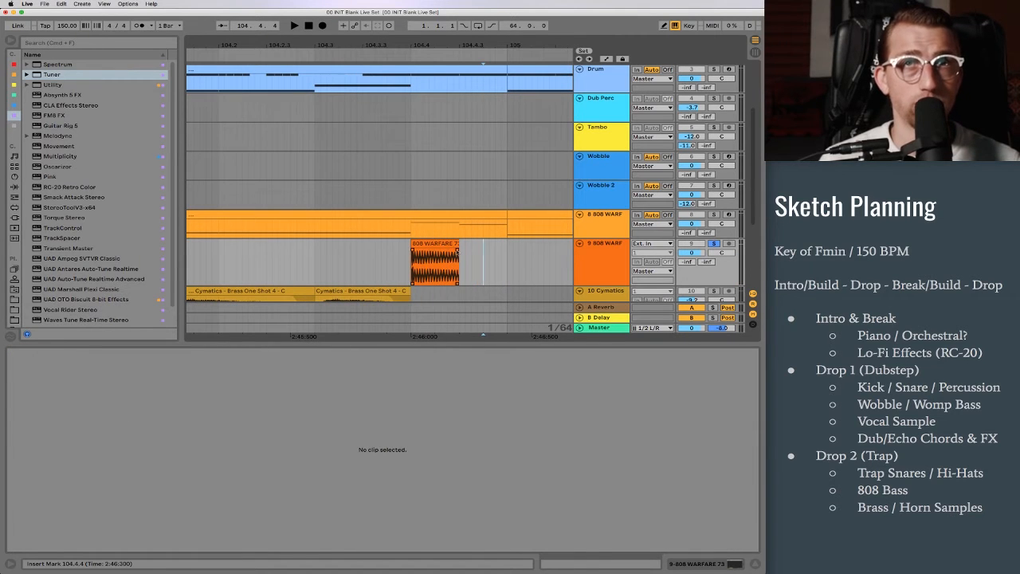
Step: Duplicate the short 808 WARFARE 73 hit to 104.4.3 and play the pair
left_click(444, 244)
key("super+d")
left_click(443, 243)
key("space")
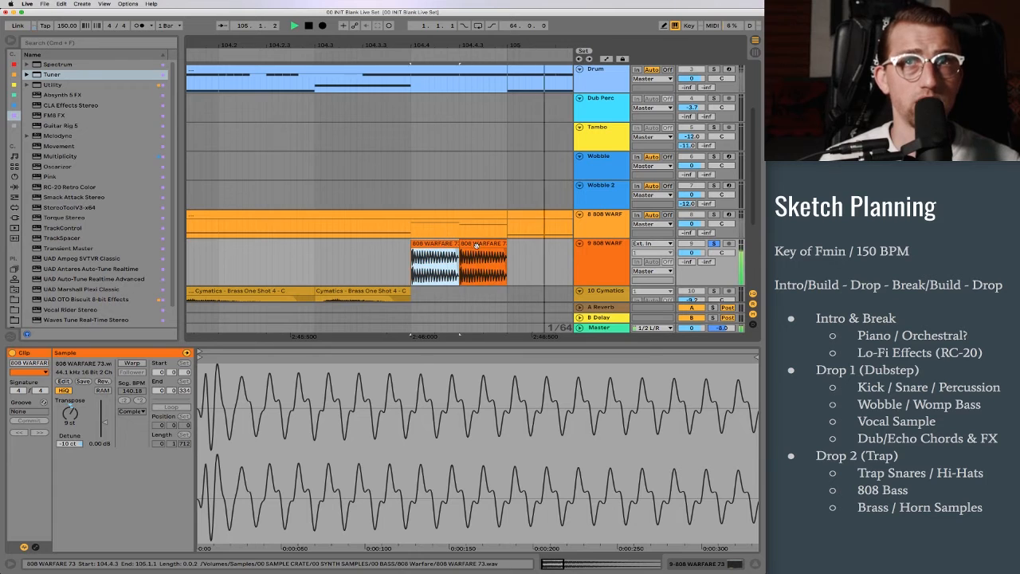
Step: Transpose the second 808 WARFARE 73 hit down in semitones to 4 st, auditioning it along the way
key("space")
left_click(476, 245)
key("Down")
key("space")
key("Down")
key("Down")
key("space")
key("space")
key("Down")
key("space")
key("space")
key("Down")
key("space")
key("space")
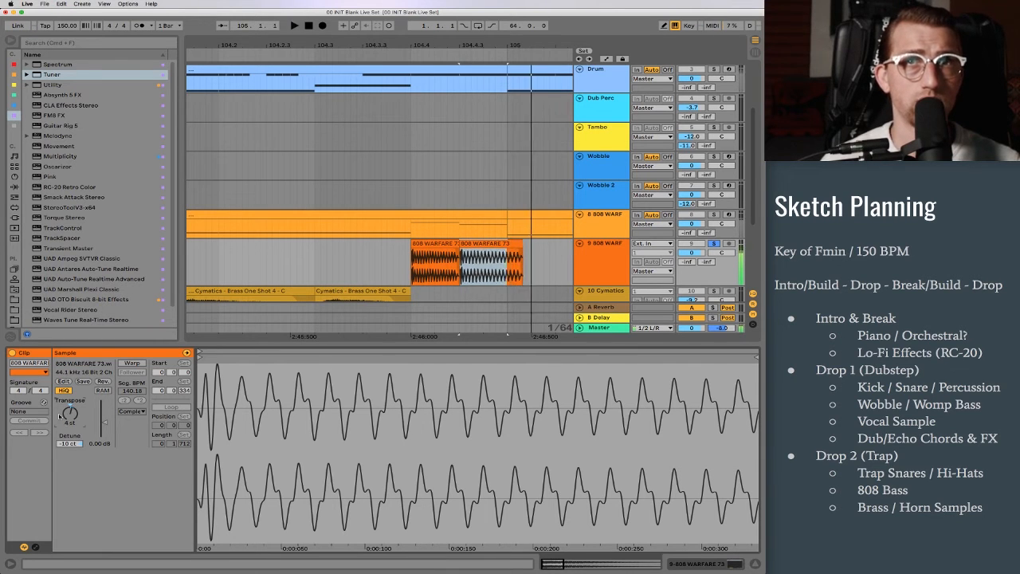
key("space")
Step: Trim the second 808 hit to end at bar 105 and clear the 808 MIDI track from 104.4.1 to bar 105
left_click_drag(522, 244, 414, 220)
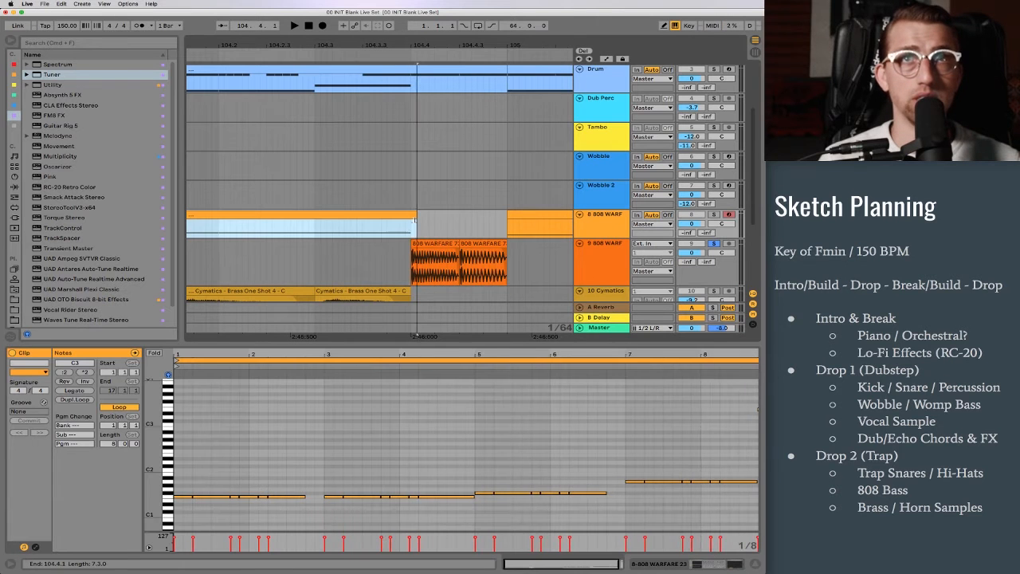
left_click(436, 243)
key("space")
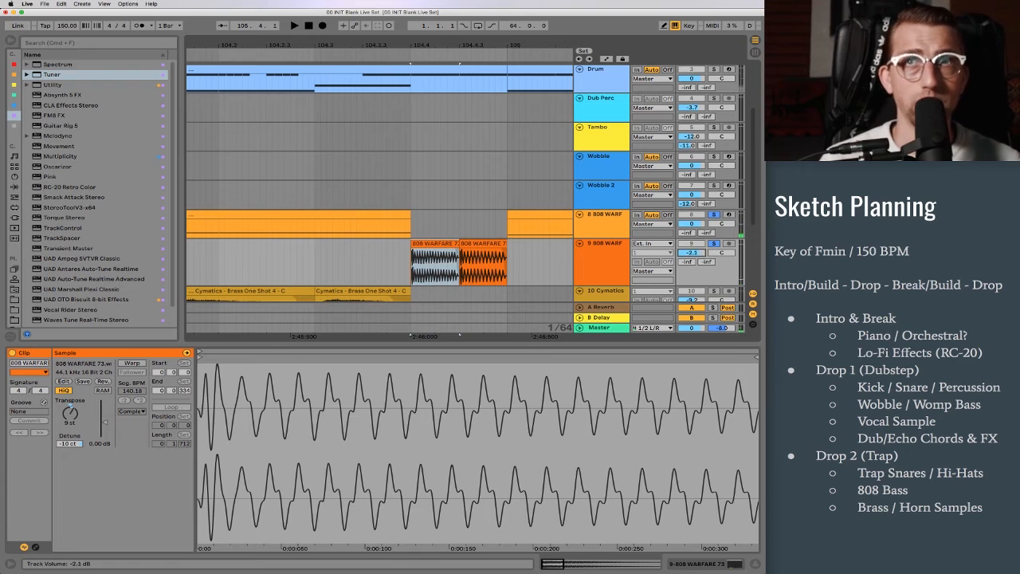
Step: Transpose both 808 hits up an octave to 21 st and 16 st and extend them to fill 104.4.1 to bar 105
left_click(434, 263, "shift")
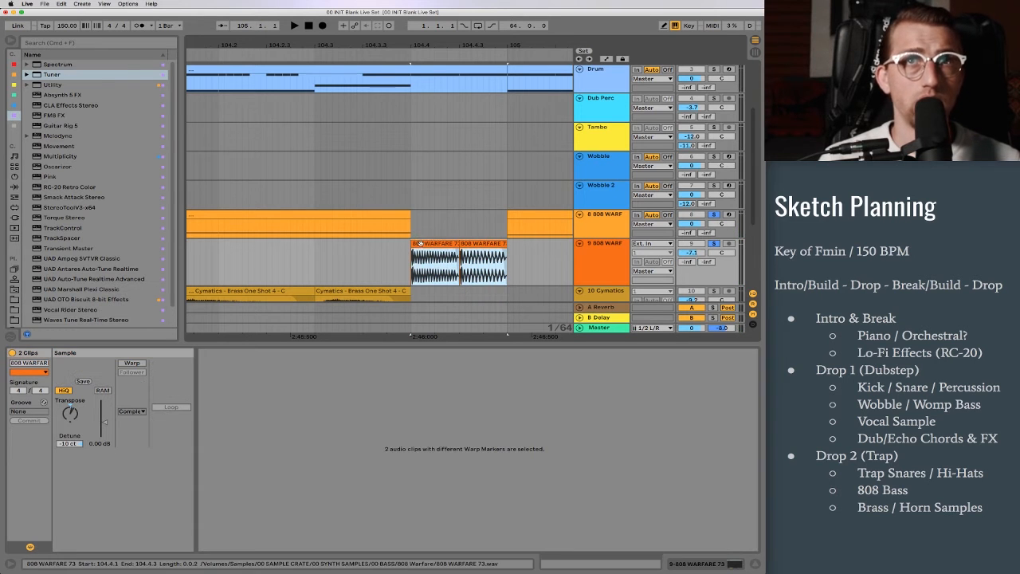
key("shift+Up")
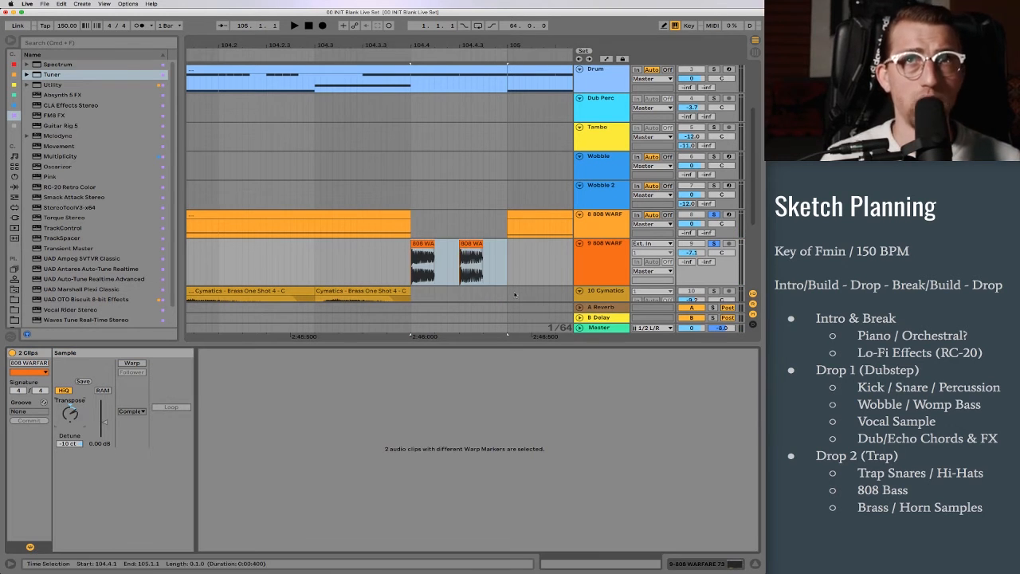
left_click(454, 227)
left_click_drag(432, 244, 507, 246)
key("space")
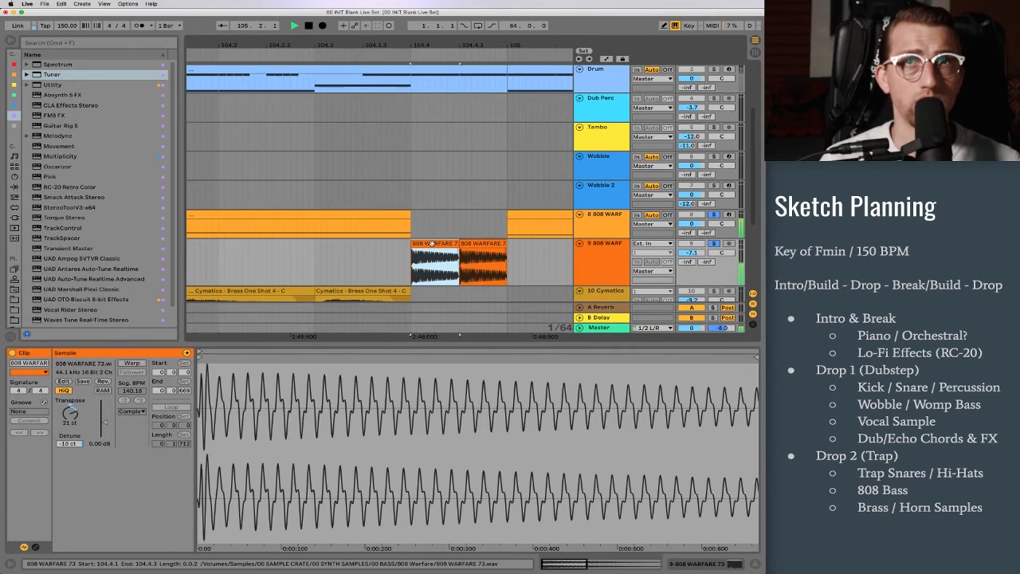
key("space")
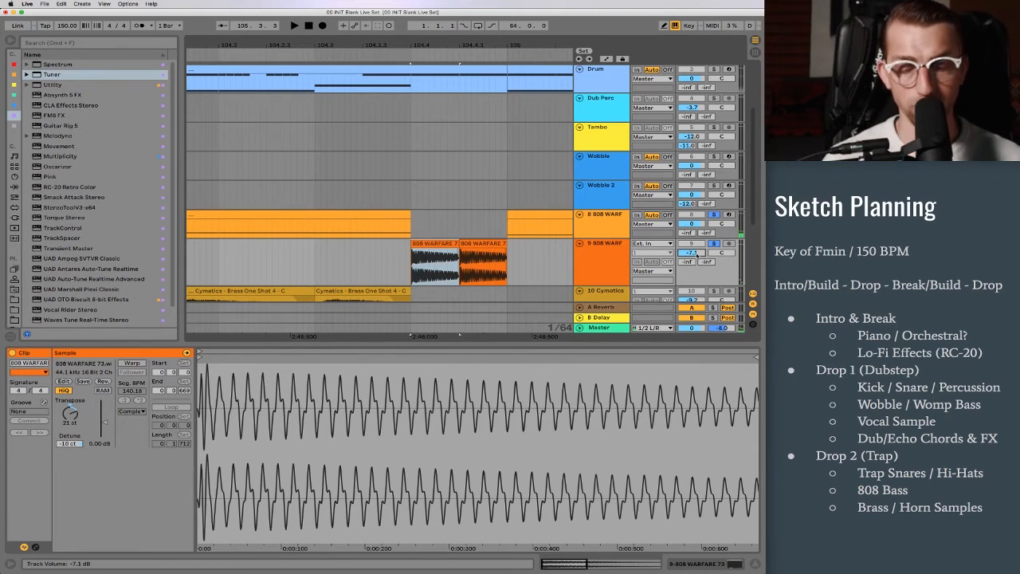
Step: Lower the 808 WARFARE 73 audio track's volume to -9.0 dB and play the fill
left_click_drag(696, 255, 696, 263)
key("space")
mouse_move(459, 45)
left_mouse_down()
mouse_move(459, 24)
mouse_move(459, 56)
left_mouse_up()
key("space")
Step: Add long fade-outs across nearly the full length of both 808 hits and play the result
left_click_drag(458, 251, 293, 254)
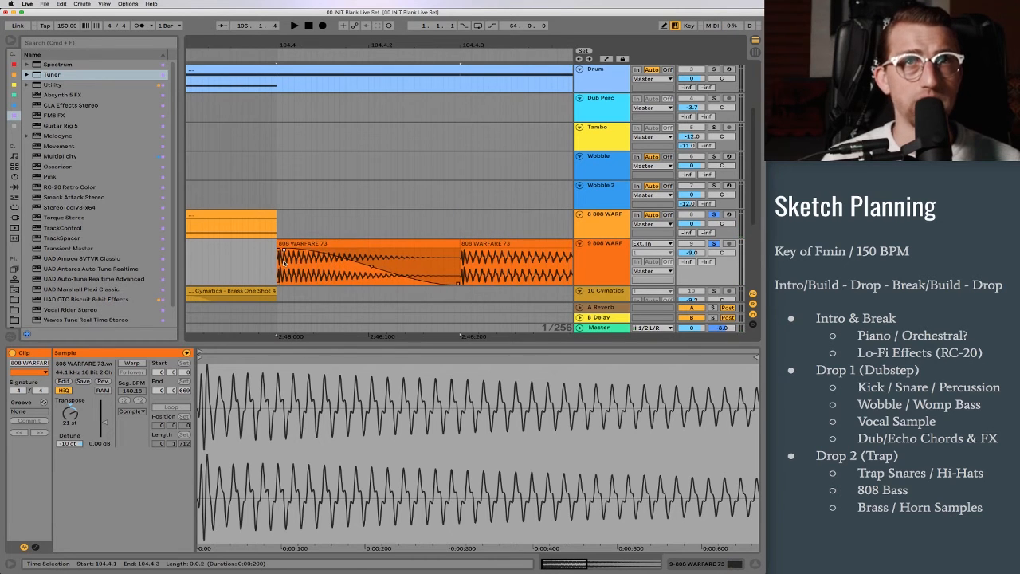
scroll(479, 255, "right", 5)
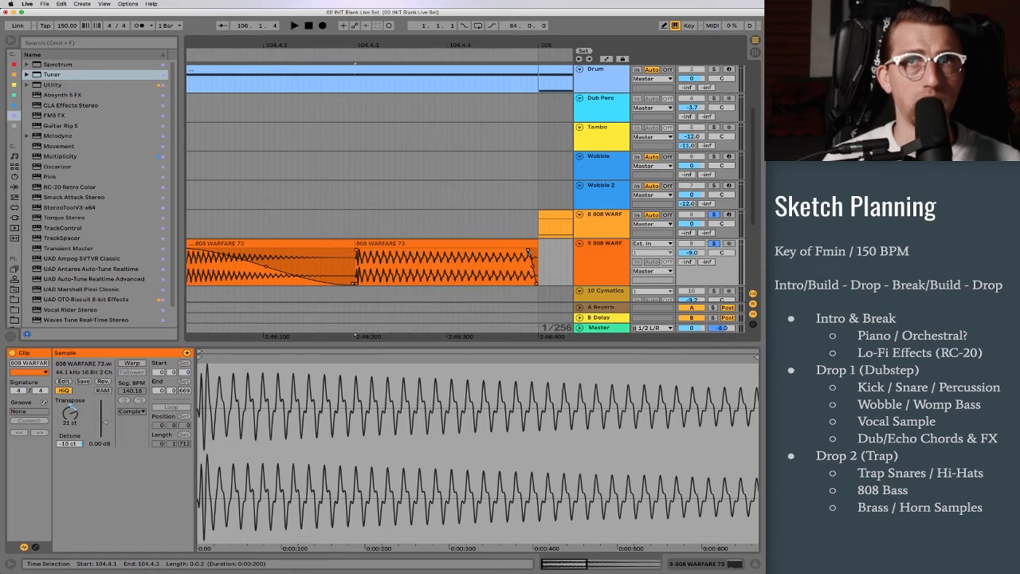
left_click_drag(527, 251, 381, 273)
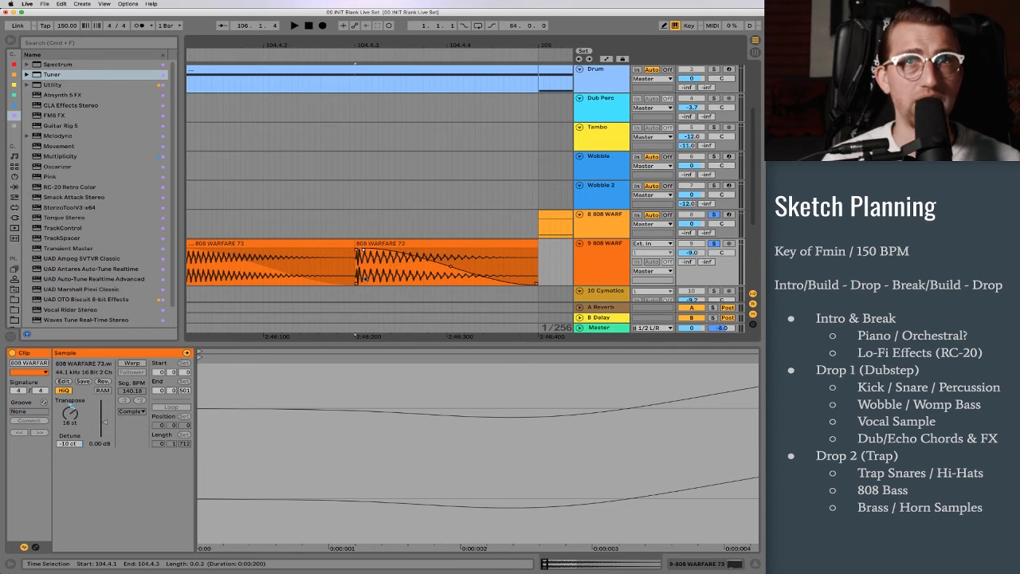
left_click(323, 245)
key("space")
scroll(323, 246, "down", 1)
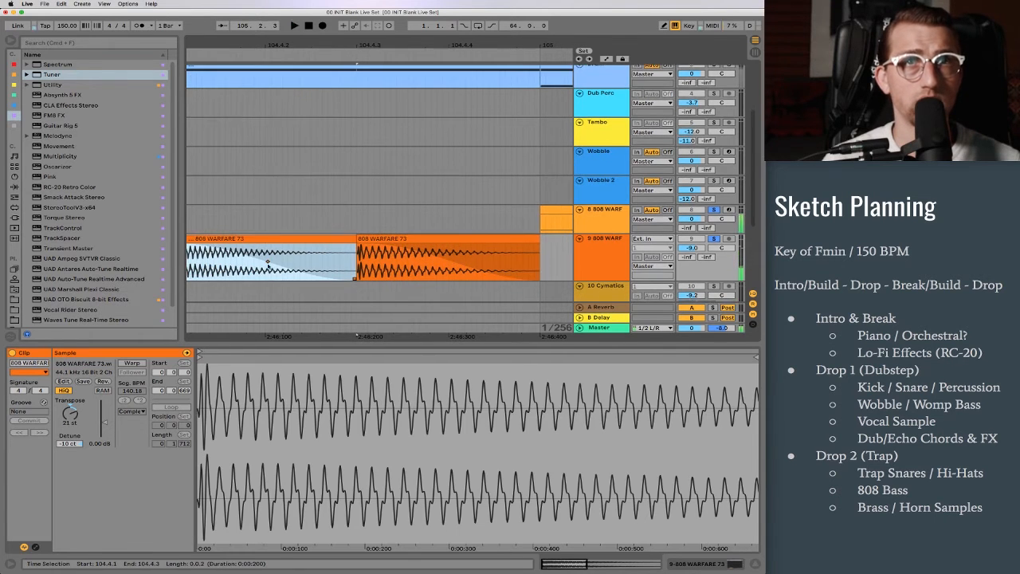
Step: Reshape the fade-out curves of both 808 hits so they sustain longer, and audition the fill
left_click_drag(268, 265, 283, 263)
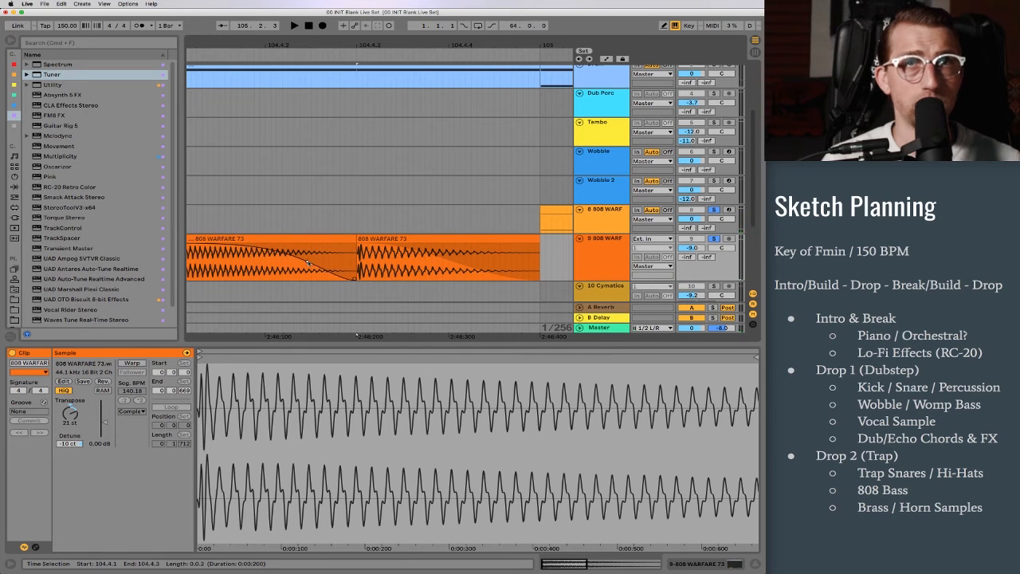
left_click_drag(453, 269, 489, 263)
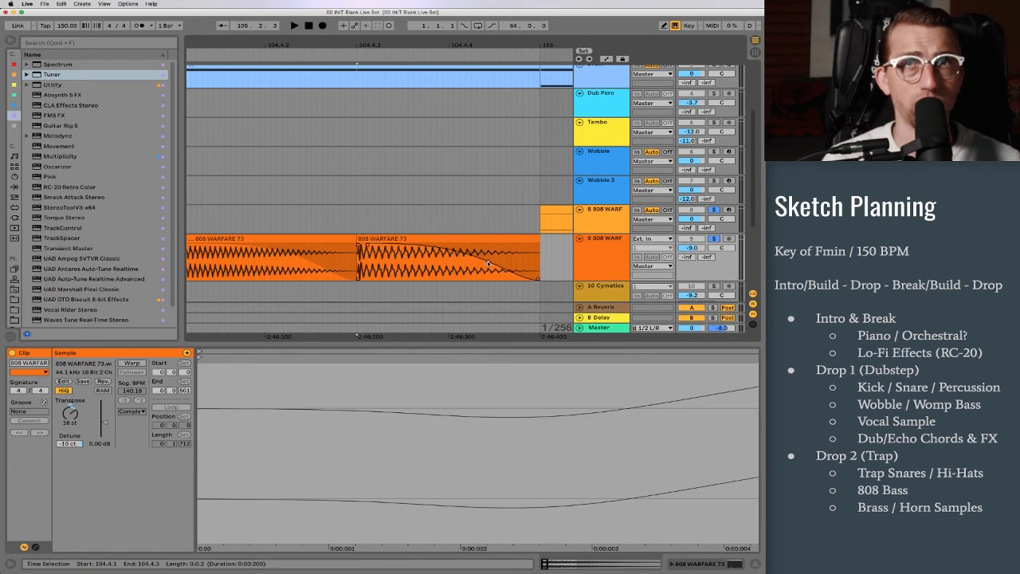
left_click_drag(384, 40, 385, 33)
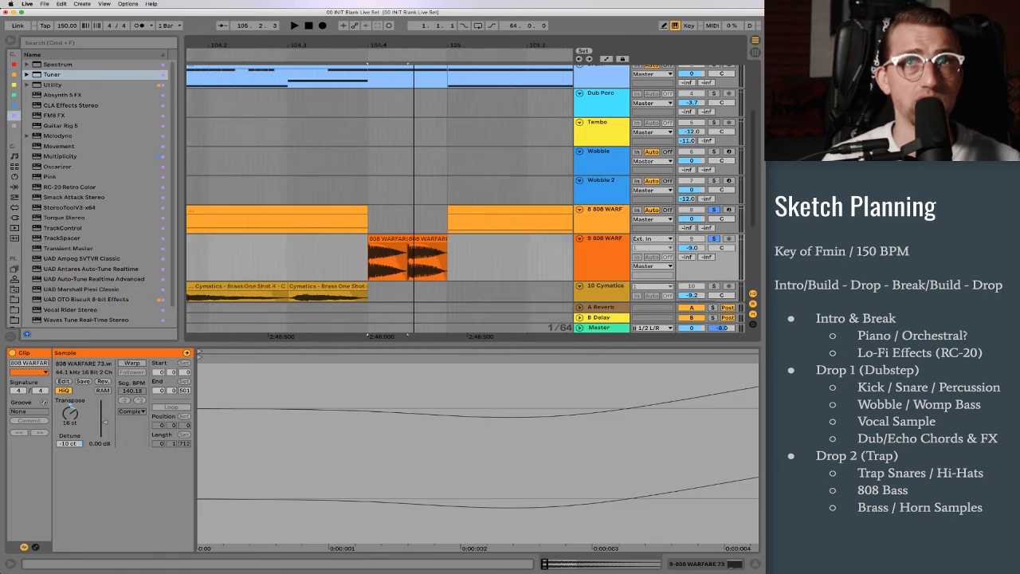
left_click(396, 237)
key("space")
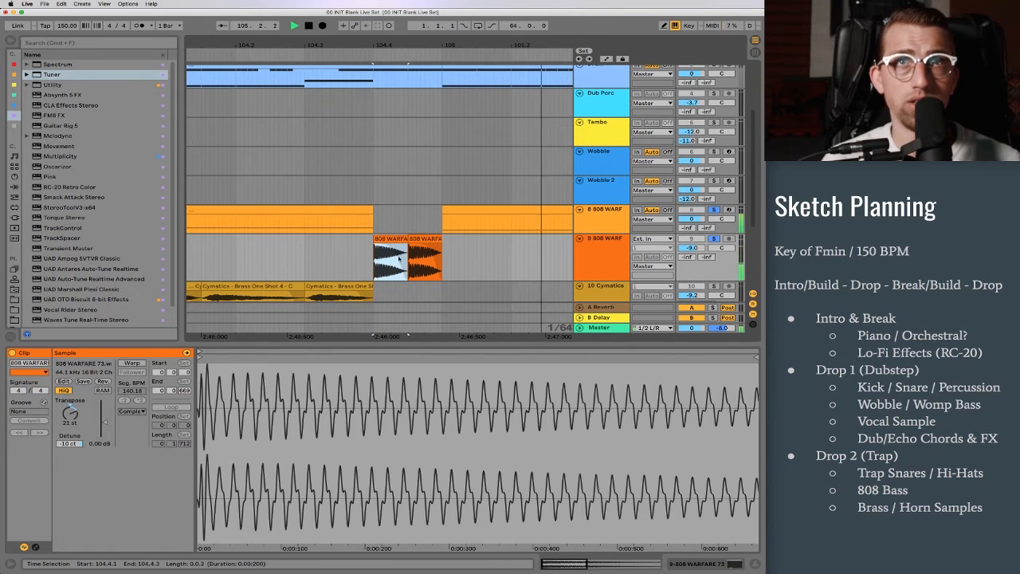
Step: Bend the first 808 hit's fade curve further towards the clip end and replay the fill
left_click_drag(398, 261, 452, 197)
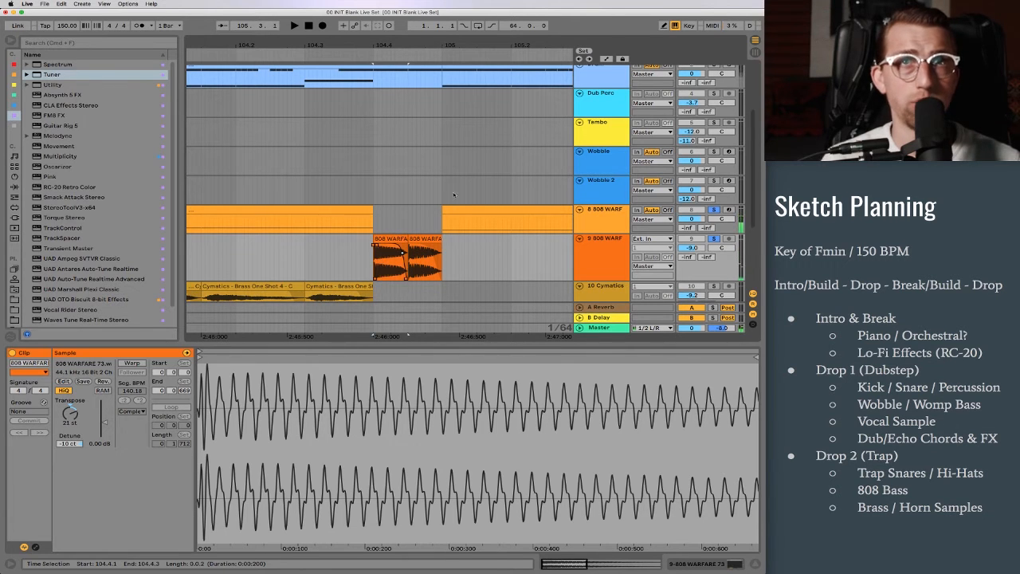
left_click(397, 237)
key("space")
scroll(397, 237, "down", 1)
key("space")
left_click_drag(383, 41, 401, 12)
key("space")
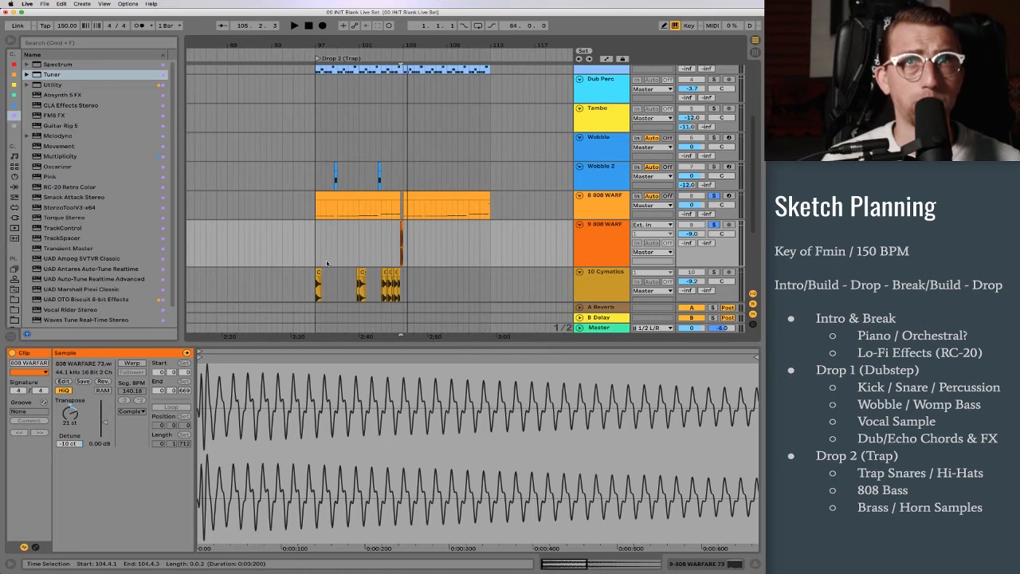
Step: Replace the 808 MIDI clip from bar 105 by duplicating bars 97 to 105 of the 808 MIDI, 808 hit and brass tracks
left_click_drag(314, 244, 400, 277)
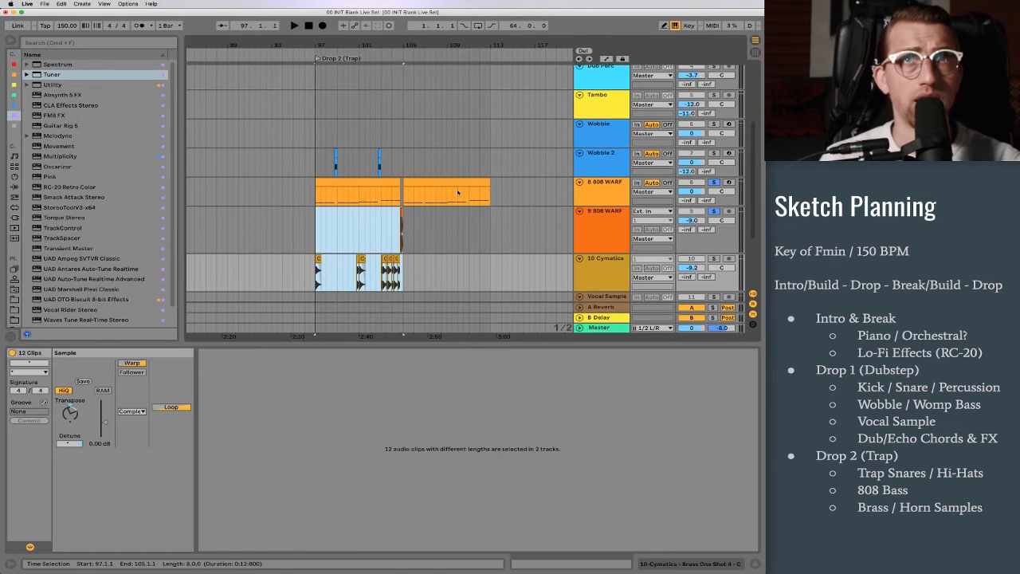
left_click(424, 184)
key("Delete")
left_click_drag(403, 195, 317, 282)
key("super+d")
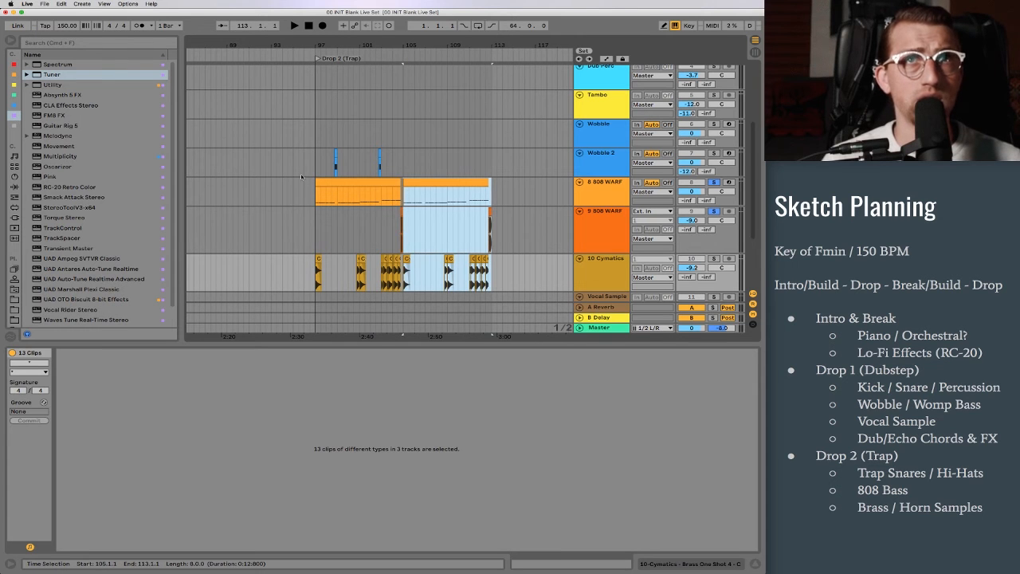
Step: Duplicate bars 97 to 105 of the Wobble 2 track to bar 105
left_click_drag(314, 161, 384, 162)
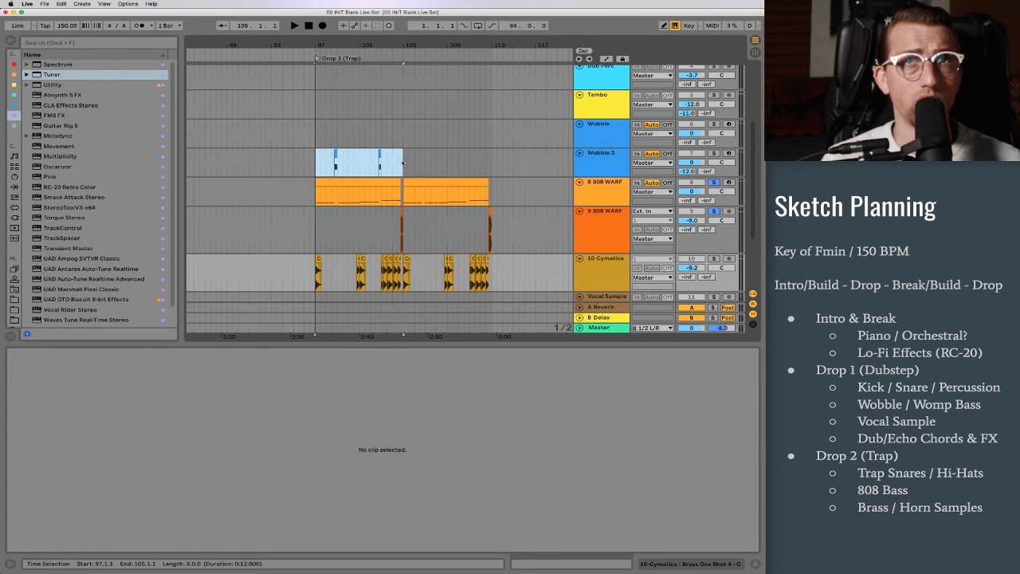
key("super+d")
scroll(407, 162, "up", 5)
scroll(411, 162, "down", 5)
scroll(411, 162, "down", 5)
scroll(398, 163, "up", 4)
Step: Play the drop from bar 97 without the 808 solos and lower the Cymatics brass track's volume to -13.1 dB
left_click(346, 166)
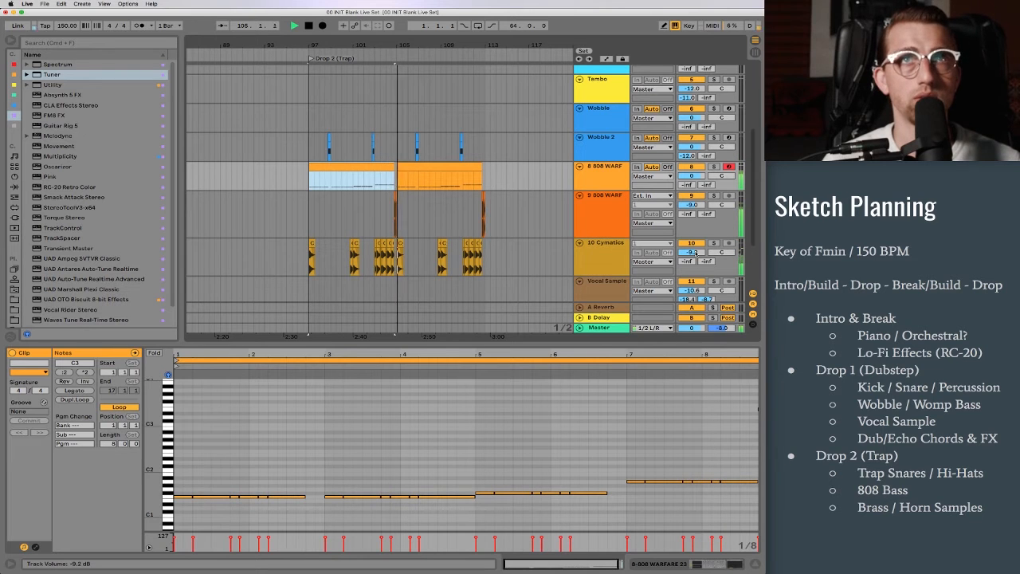
left_click_drag(696, 253, 696, 267)
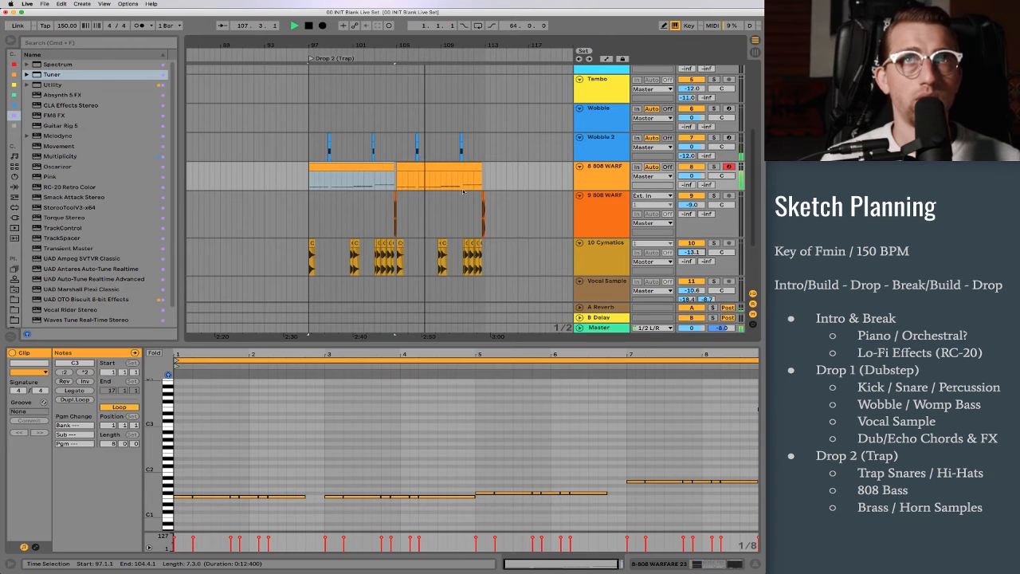
scroll(462, 192, "up", 5)
key("space")
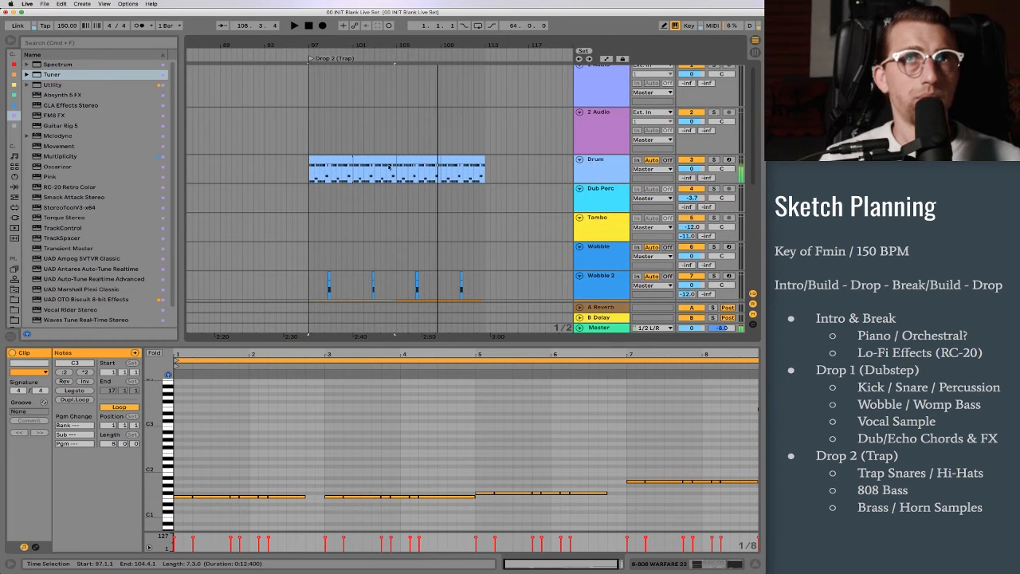
Step: Add open hi-hats at 1.2, 1.4, 2.4, 3.2, 3.4, 4.2 and 4.4 in Drop 2's first drum clip and clear the closed-hat roll at 4.2
left_click(315, 158)
key("shift+Tab")
key("shift+Tab")
scroll(261, 436, "down", 5)
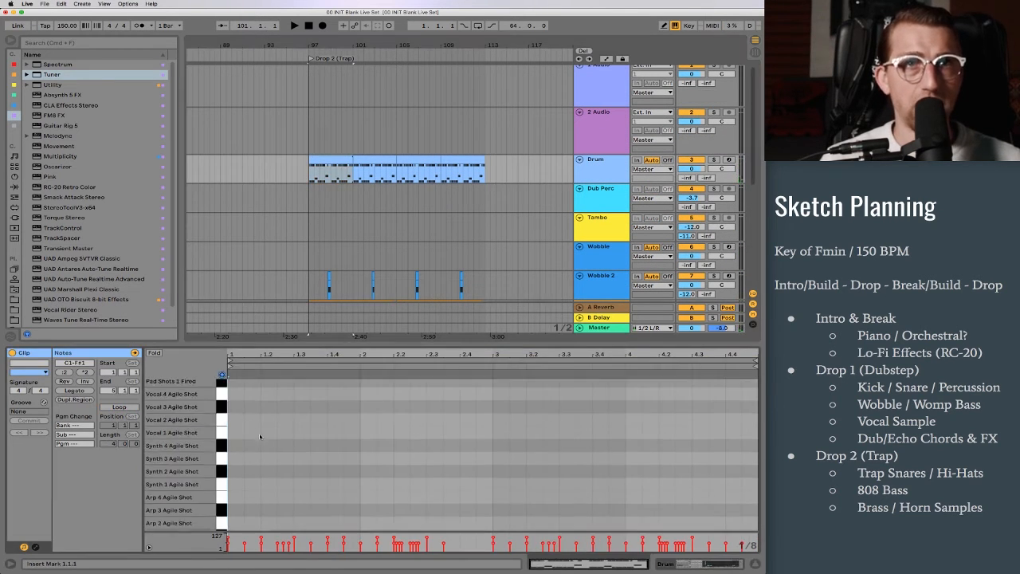
scroll(265, 448, "up", 1)
scroll(265, 449, "down", 1)
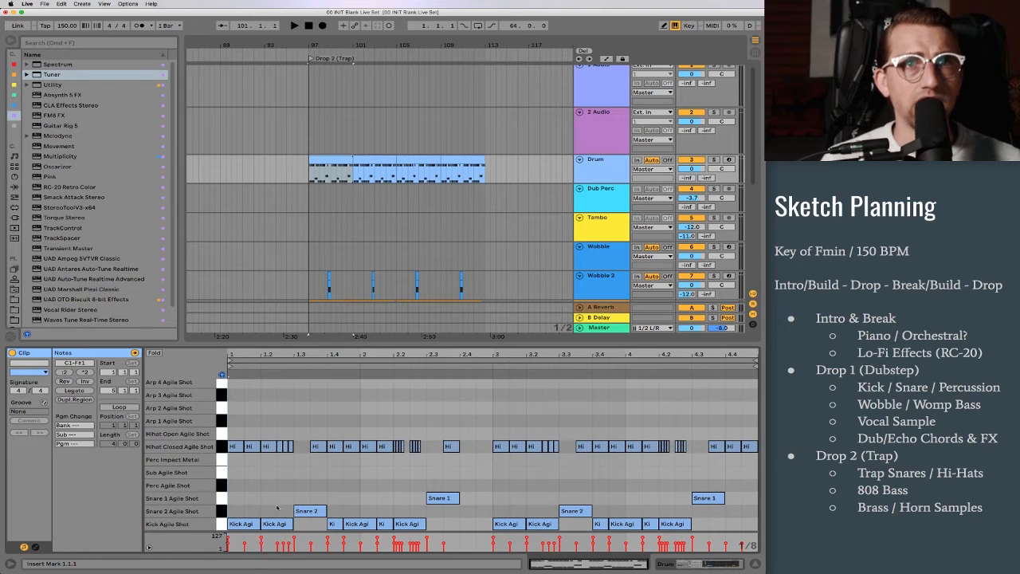
double_click(269, 433)
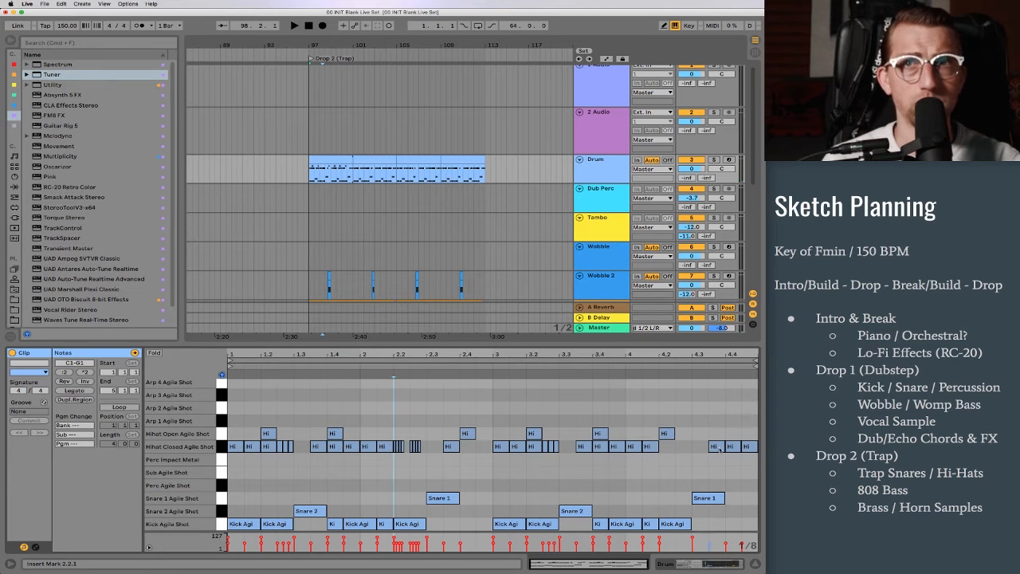
left_click(668, 447)
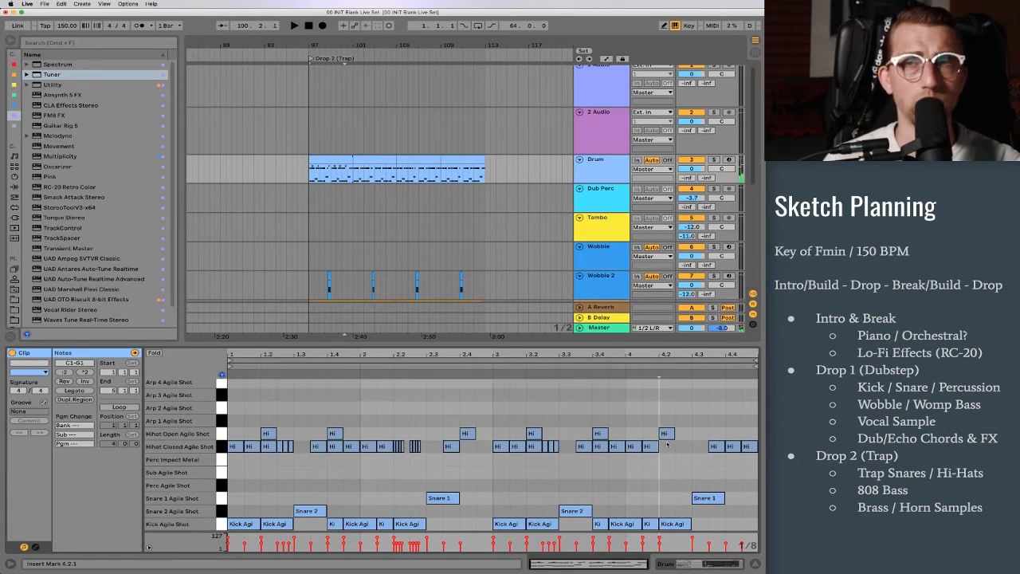
double_click(733, 435)
Step: Remove closed hi-hat notes overlapping the open ones, including at 1.2, 3.2 and 4.4, and play the pattern
double_click(731, 446)
double_click(268, 447)
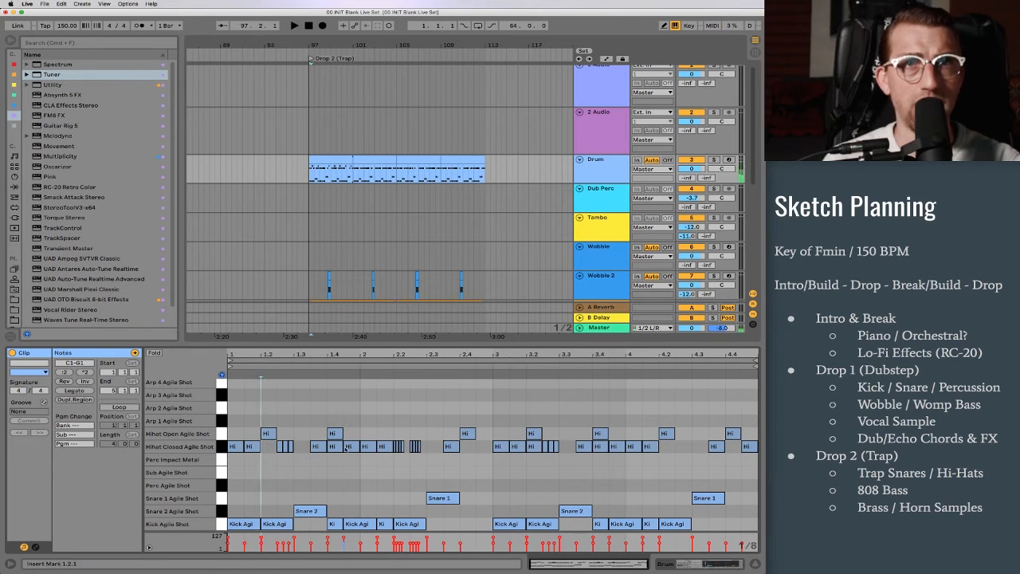
double_click(534, 447)
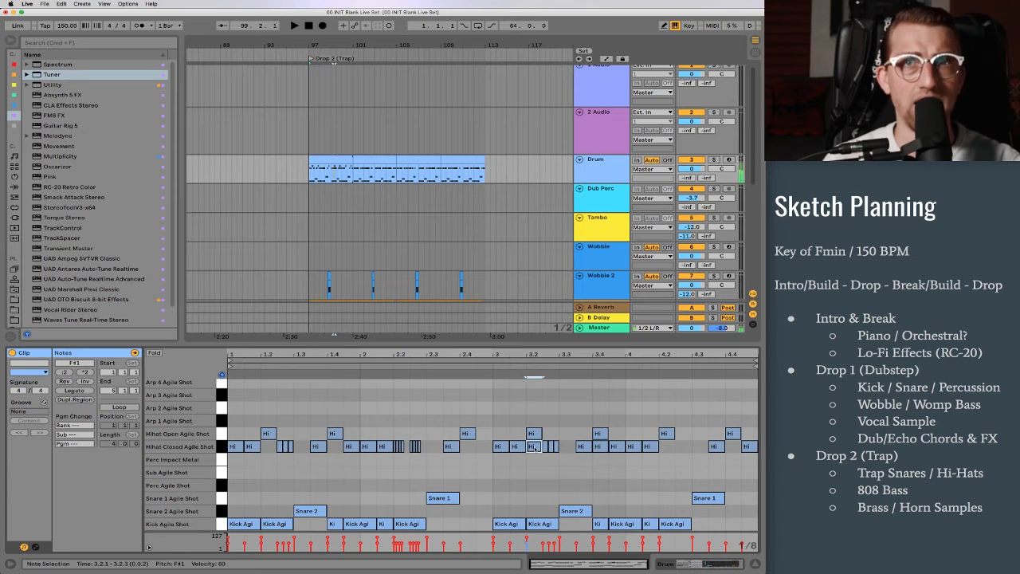
left_click(599, 446)
double_click(600, 447)
key("space")
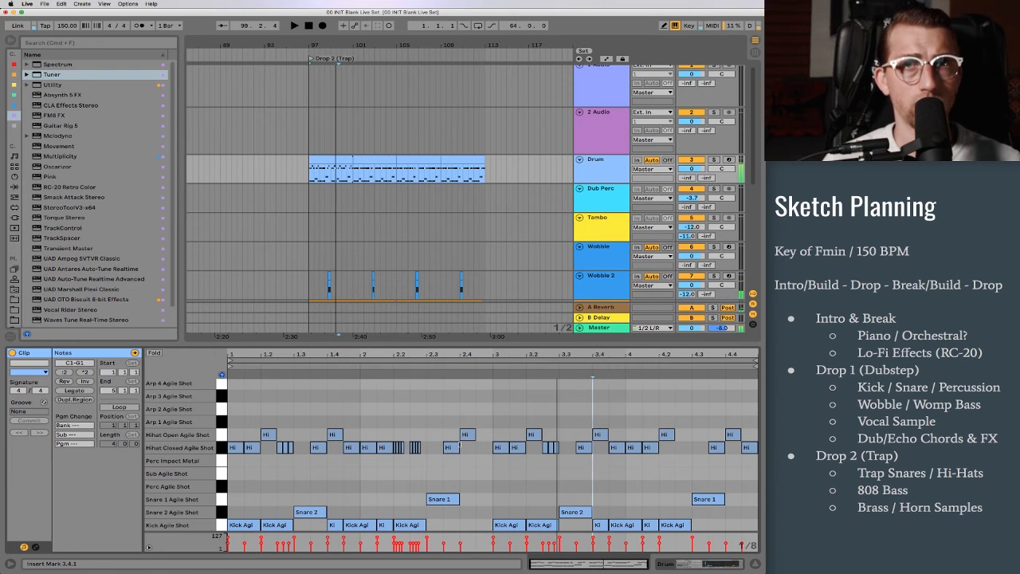
Step: Remove the open hi-hat at 2.4, add a closed hi-hat at 4.2.3, and replay the drum pattern
double_click(467, 434)
key("space")
key("space")
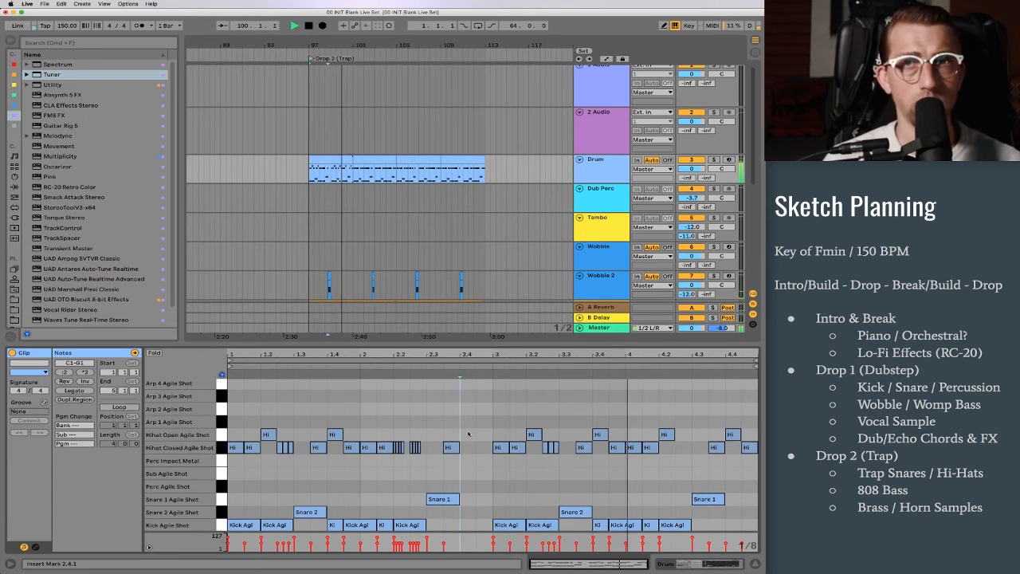
key("space")
double_click(682, 448)
key("space")
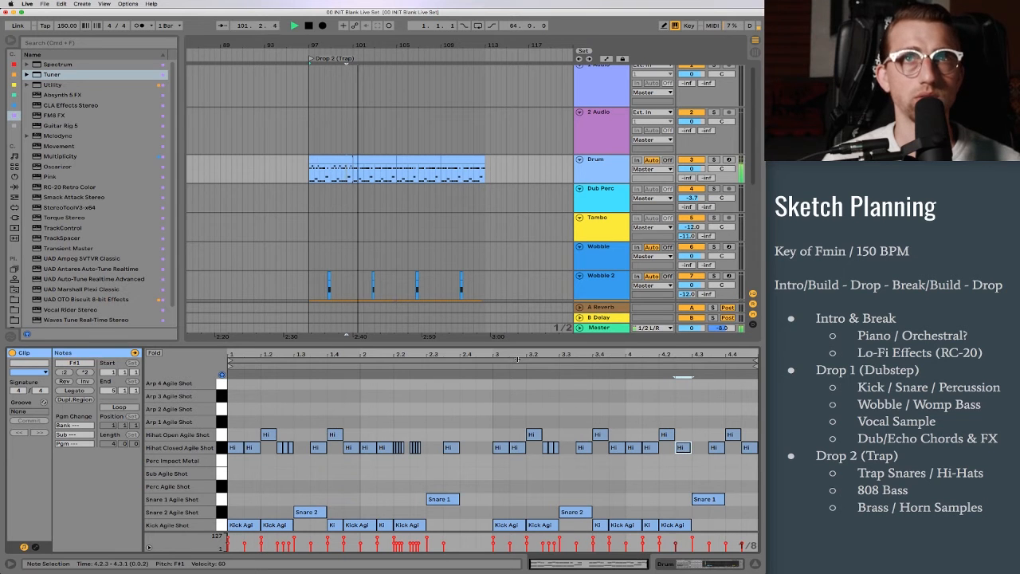
scroll(361, 220, "down", 3)
scroll(361, 220, "down", 2)
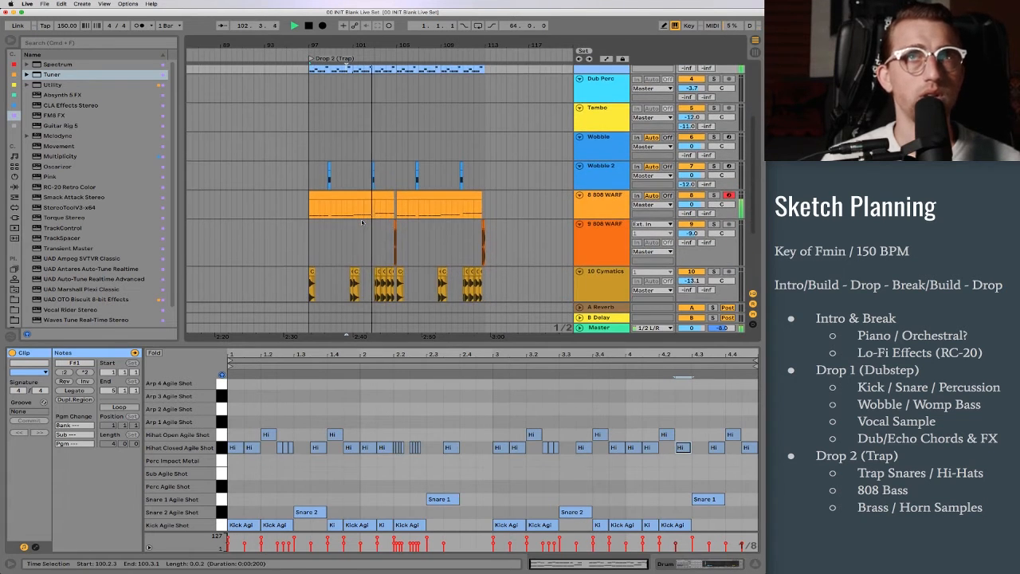
key("space")
Step: Extend the edited four-bar drum clip from bar 97 to 113 with its loop enabled and play the drop
scroll(362, 195, "up", 5)
scroll(360, 195, "up", 1)
left_click_drag(310, 151, 482, 149)
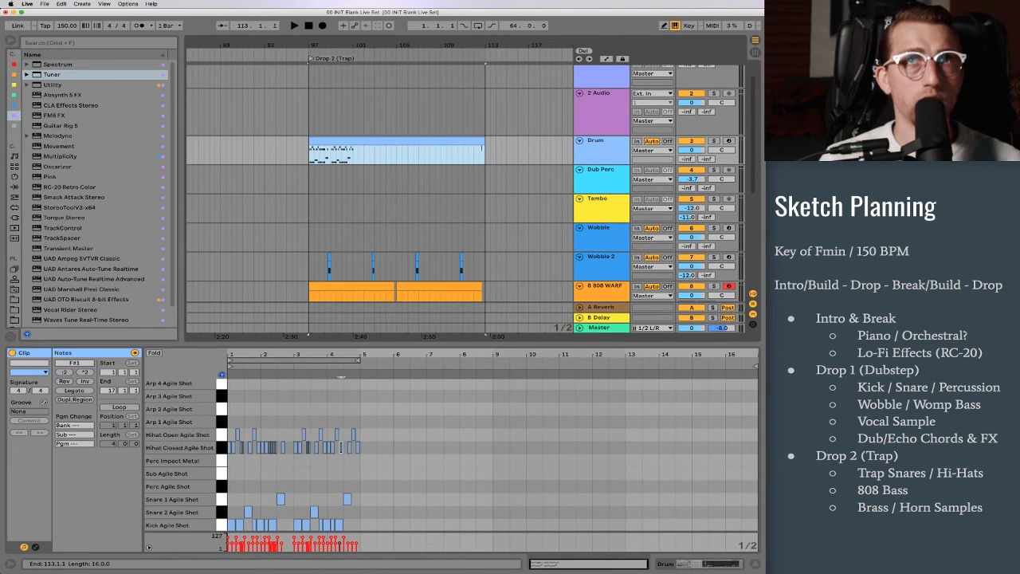
left_click(119, 407)
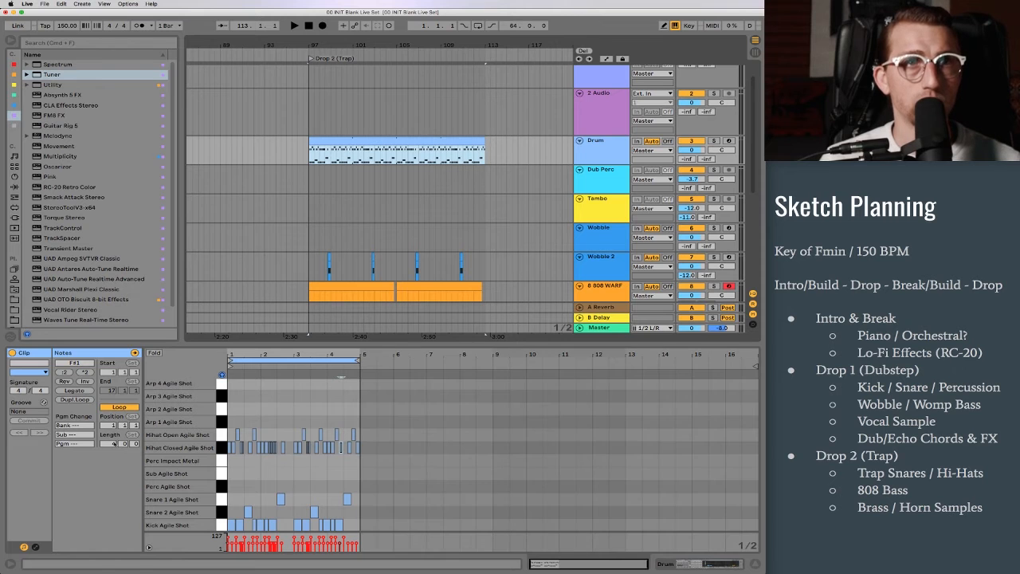
key("space")
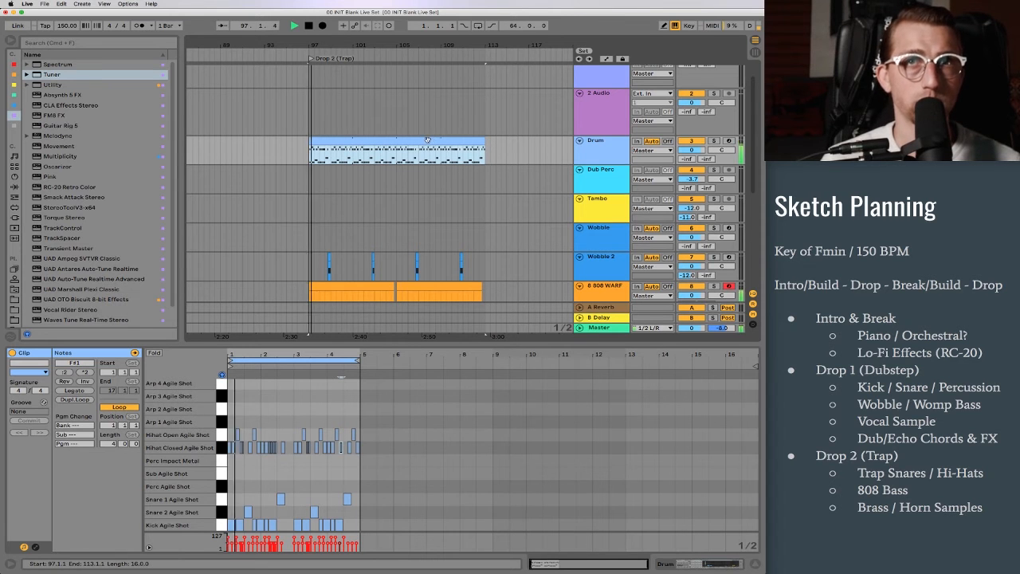
Step: Rename the 808 hit audio track as 808 FILL and reduce its track height
scroll(429, 141, "down", 3)
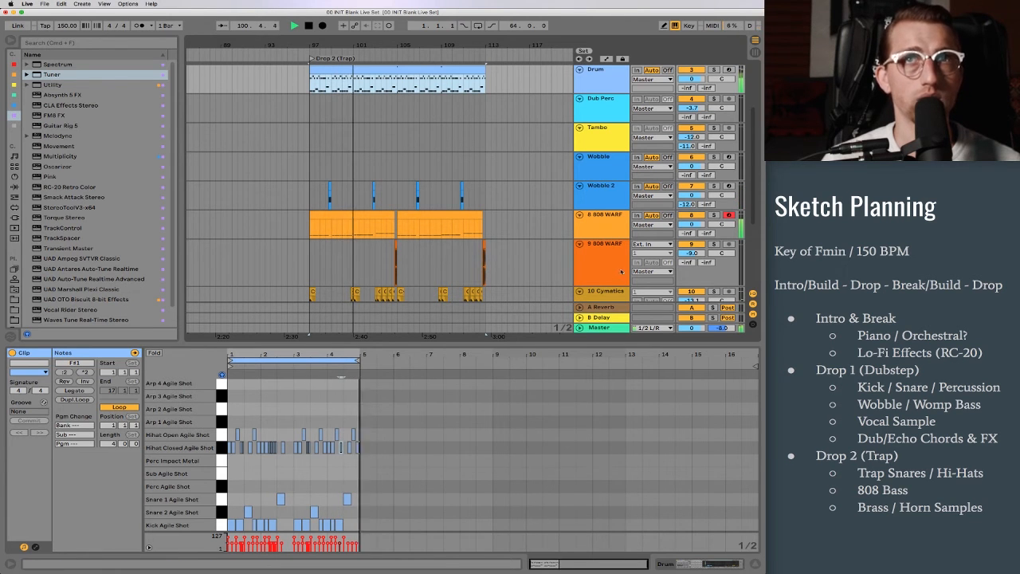
scroll(607, 263, "down", 2)
left_click(602, 240)
key("super+r")
type("808 FILL")
key("Return")
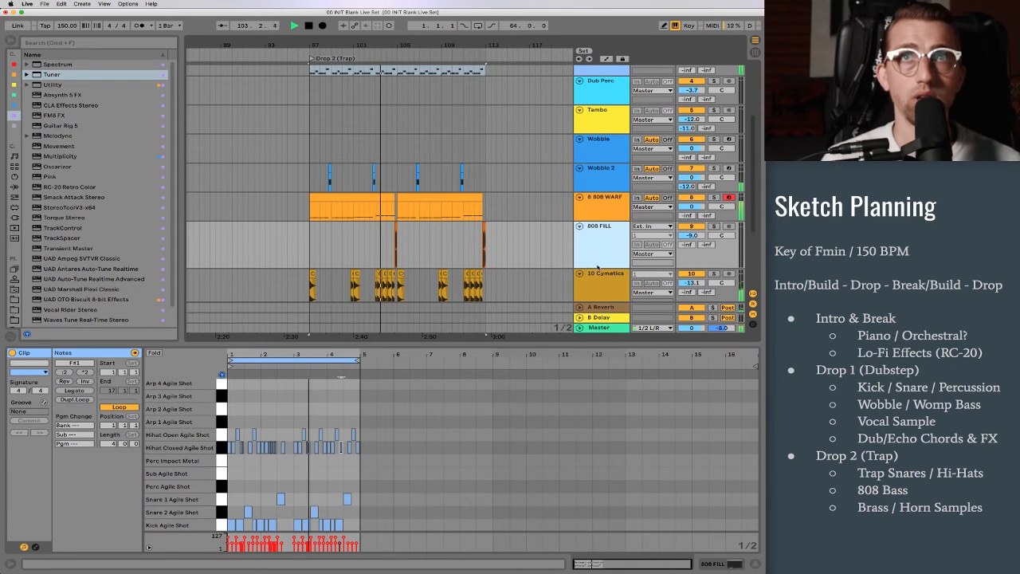
left_click_drag(602, 268, 604, 251)
Step: Rename the Cymatics brass track as HORNS and reduce its track height
left_click(603, 263)
key("super+r")
type("HORNS")
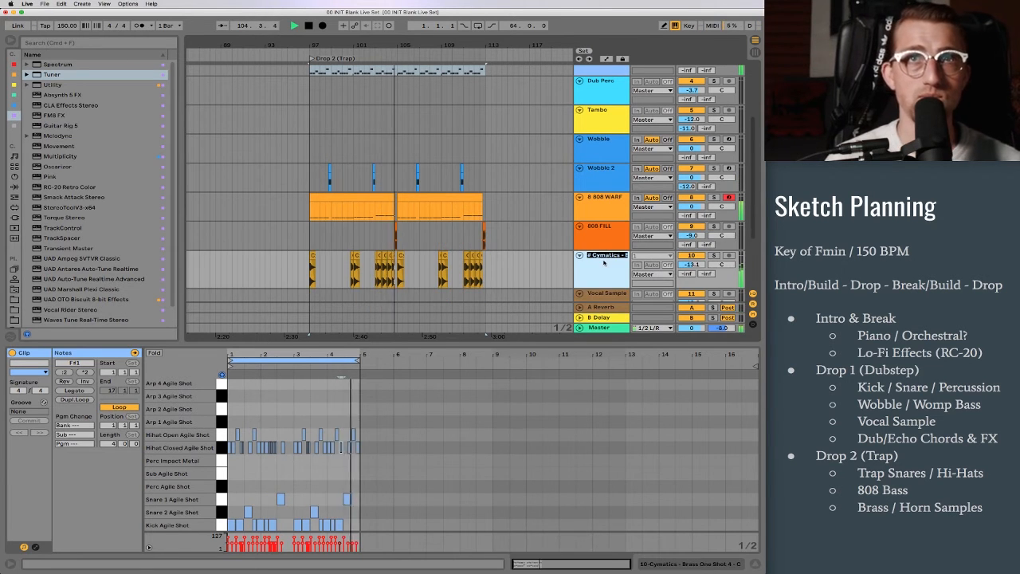
key("Return")
scroll(604, 263, "down", 2)
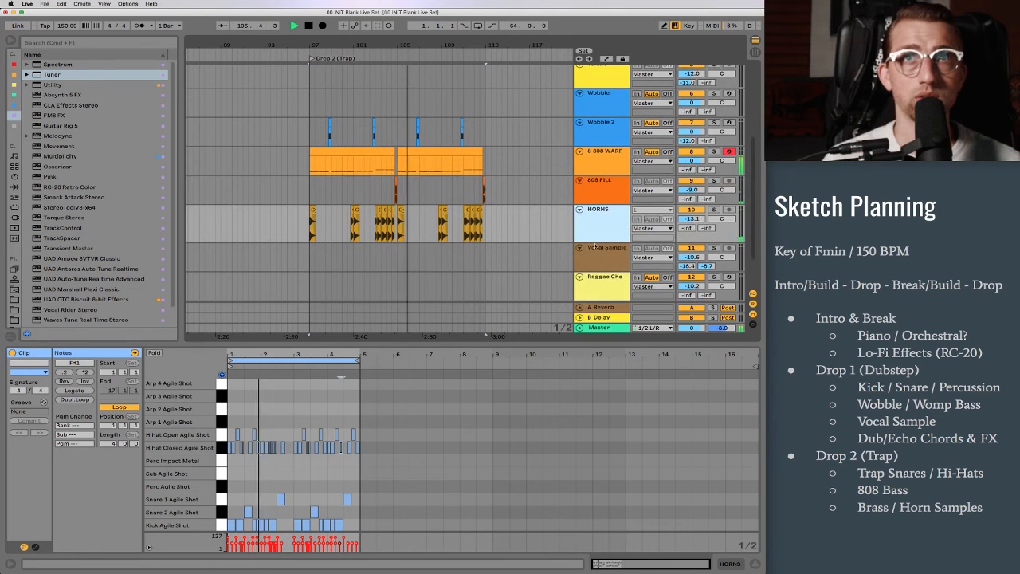
left_click_drag(604, 242, 601, 231)
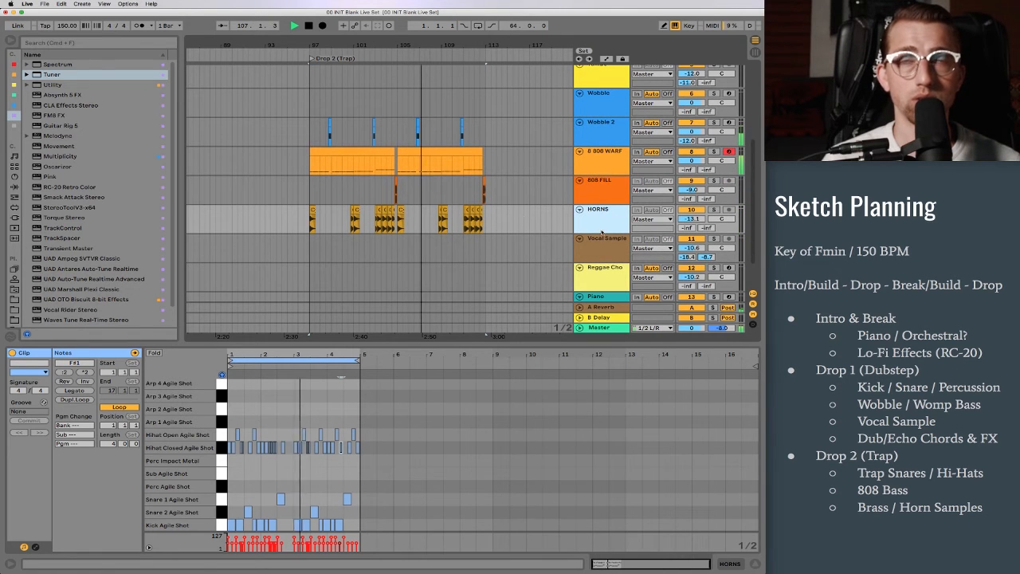
Step: Review the full arrangement, play the intro piano chords, and select the final chord in the piano clip
left_click_drag(493, 45, 494, 10)
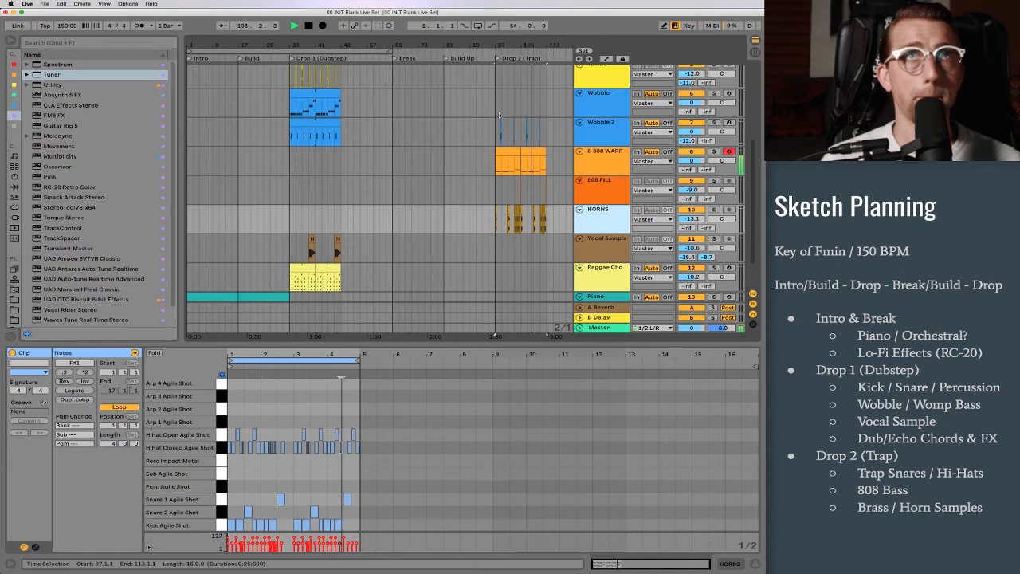
scroll(464, 110, "down", 2)
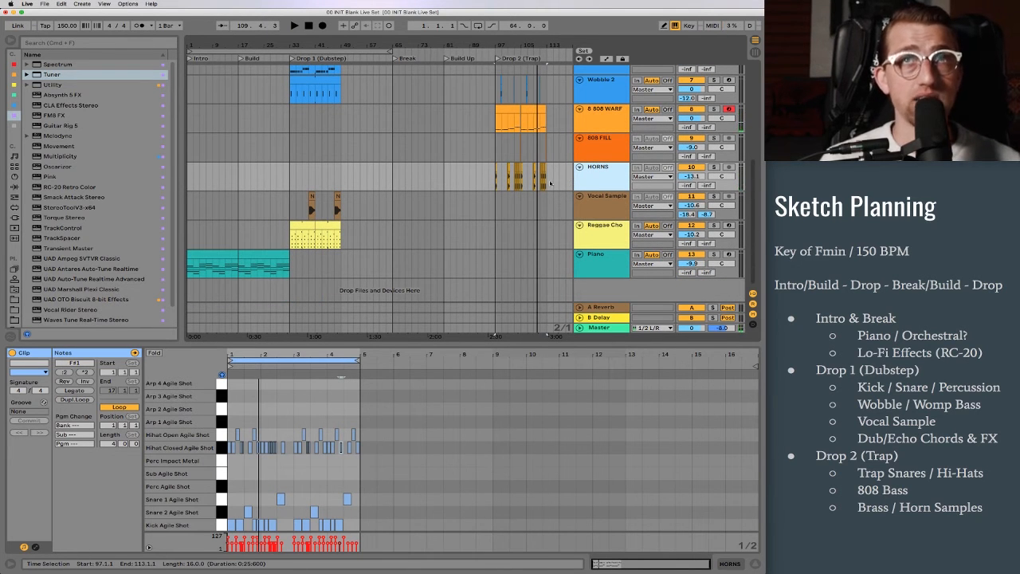
scroll(542, 175, "up", 8)
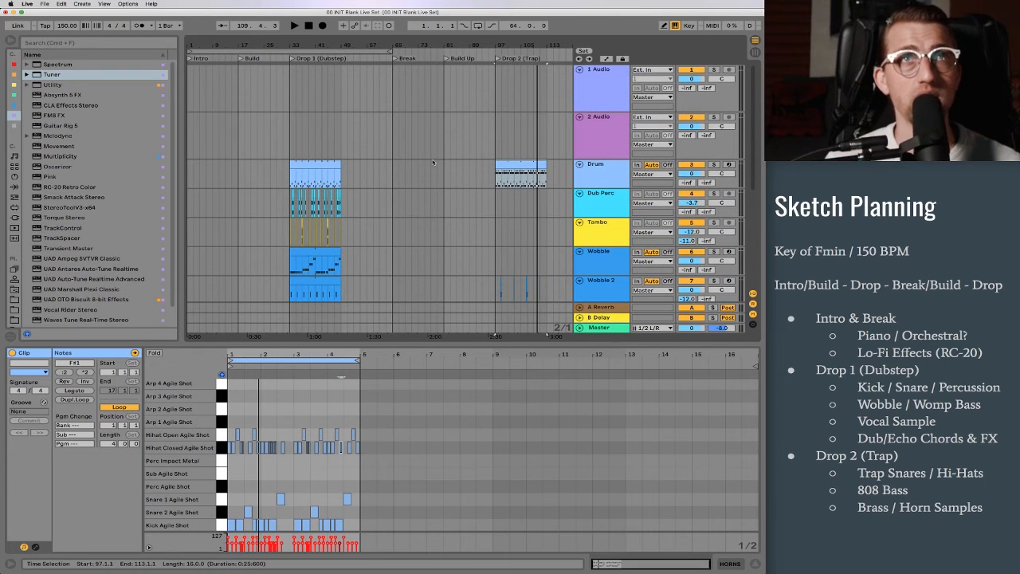
scroll(313, 133, "down", 8)
left_click(224, 254)
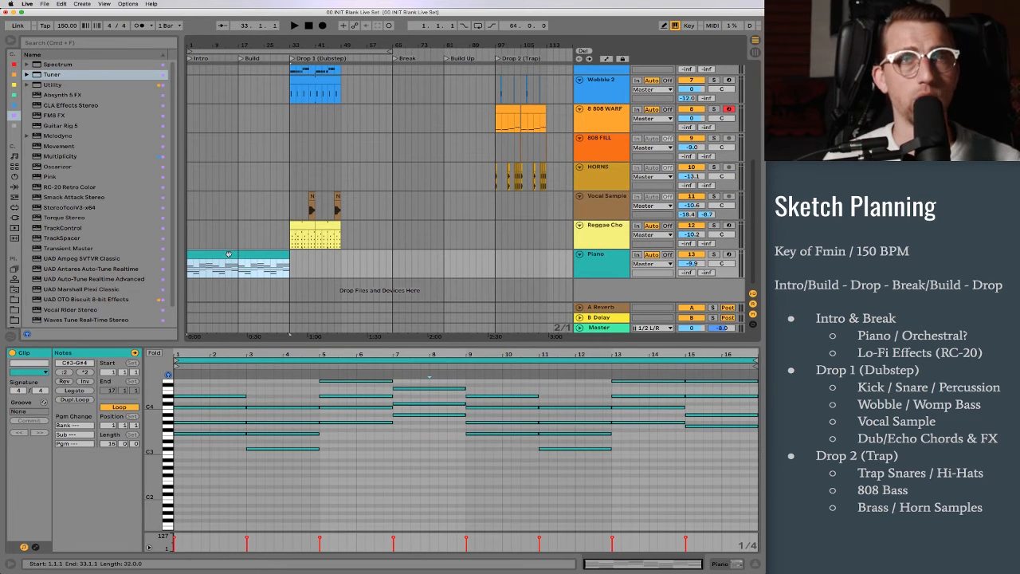
key("space")
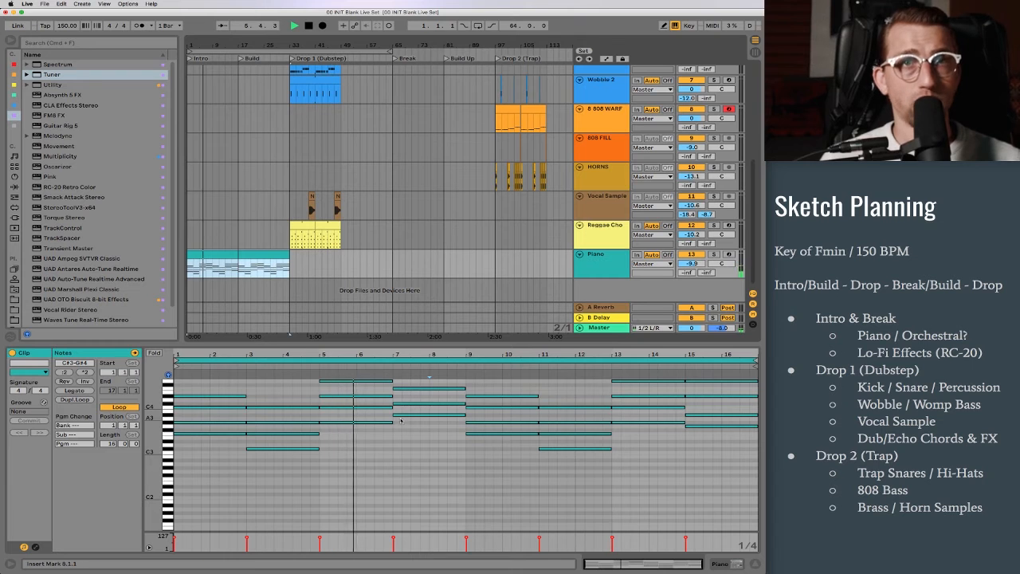
scroll(397, 418, "up", 1)
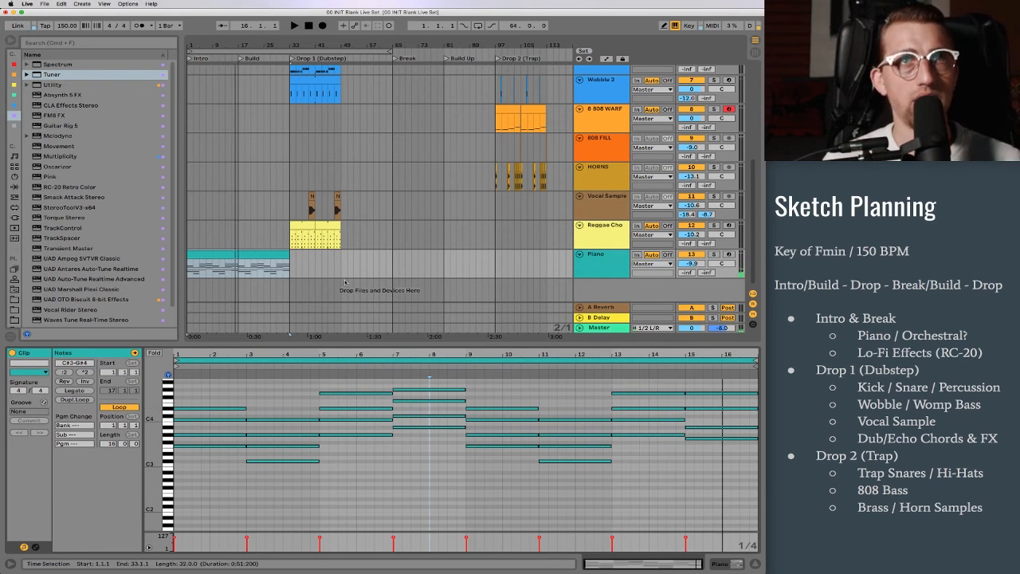
left_click_drag(720, 459, 724, 380)
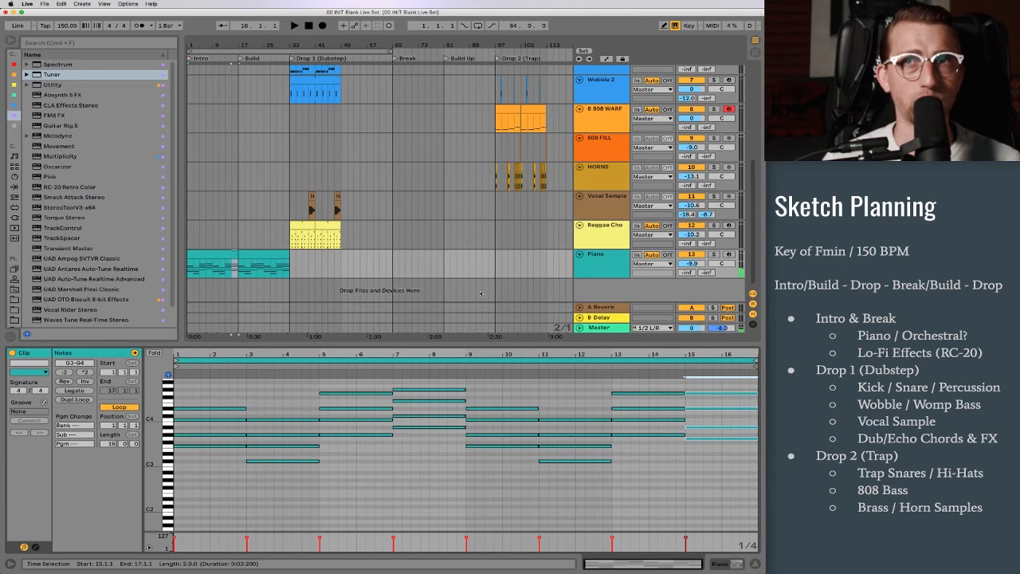
Step: Enlarge the arrangement area and play Drop 1 from bar 31 and Drop 2 from its locator
left_click(281, 237)
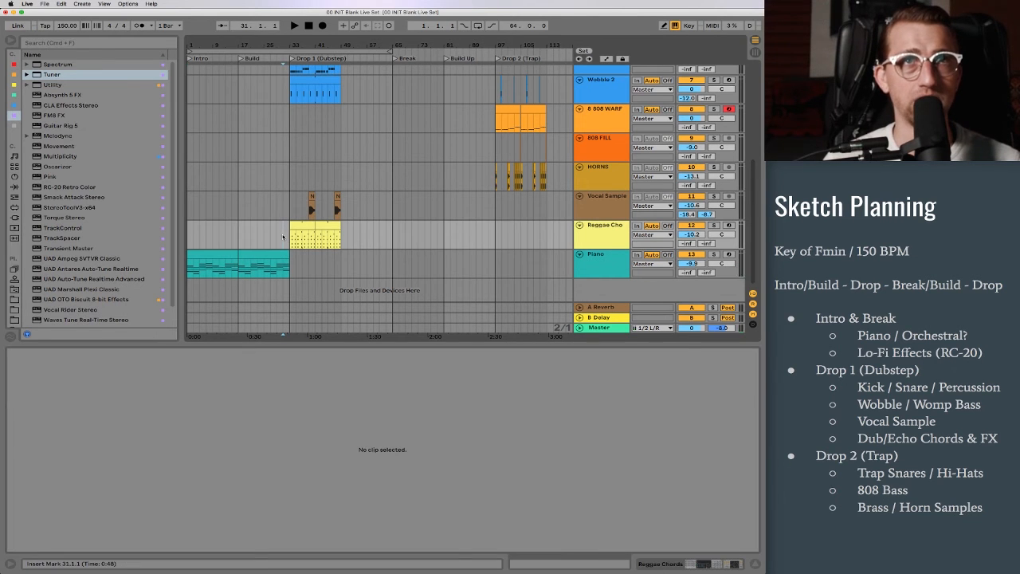
scroll(367, 217, "up", 3)
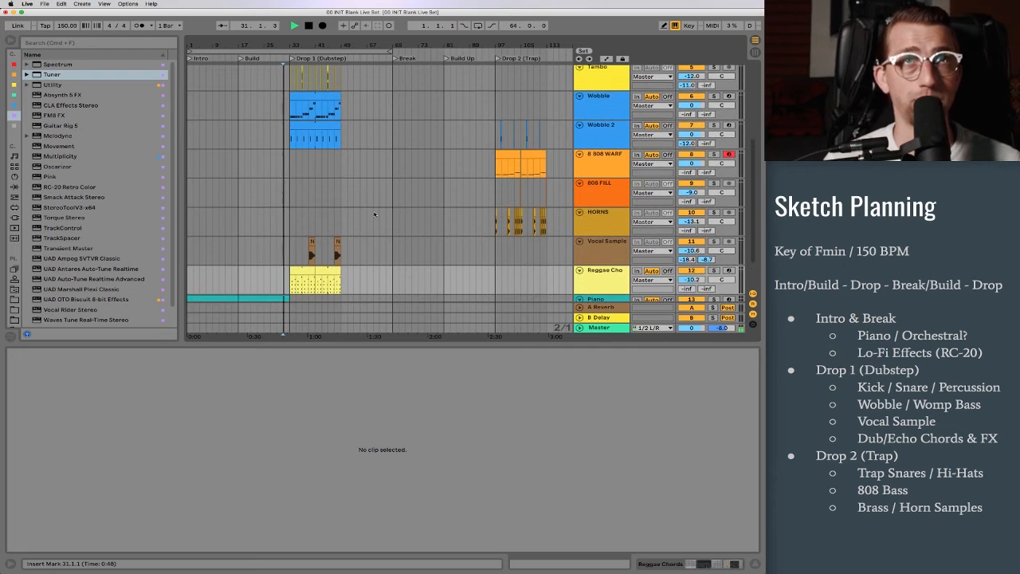
scroll(375, 214, "down", 3)
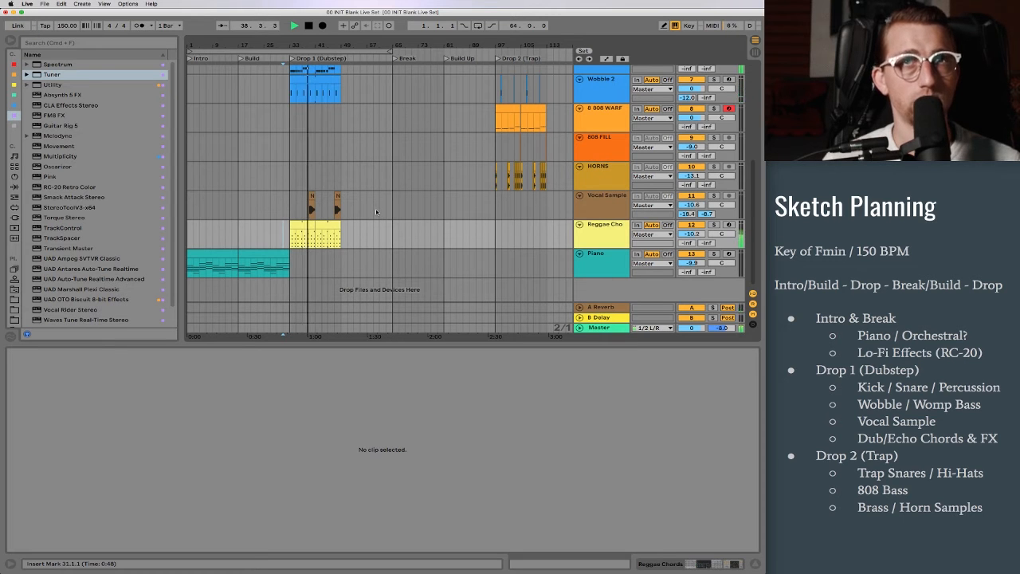
scroll(375, 209, "up", 2)
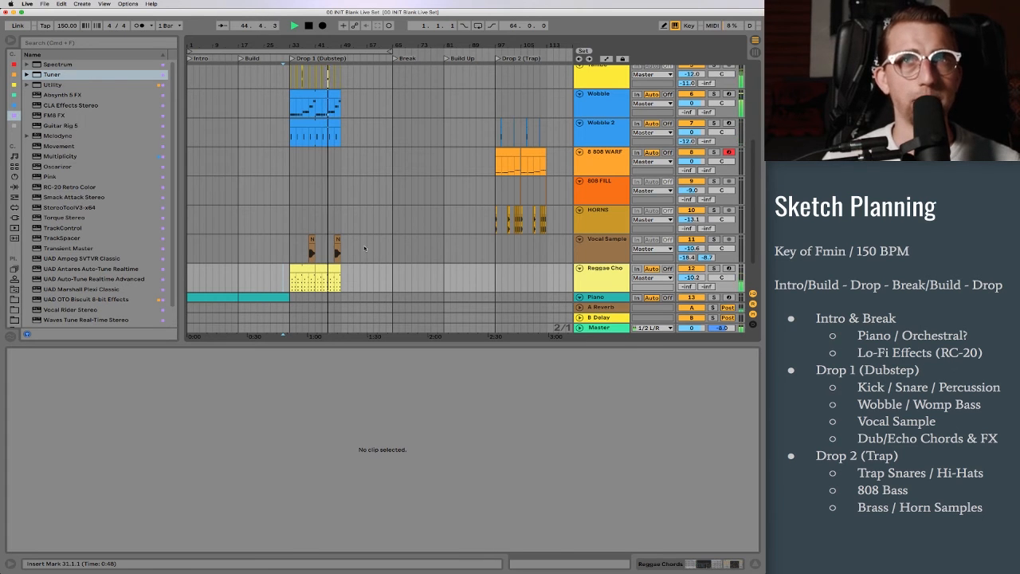
left_click_drag(424, 351, 424, 451)
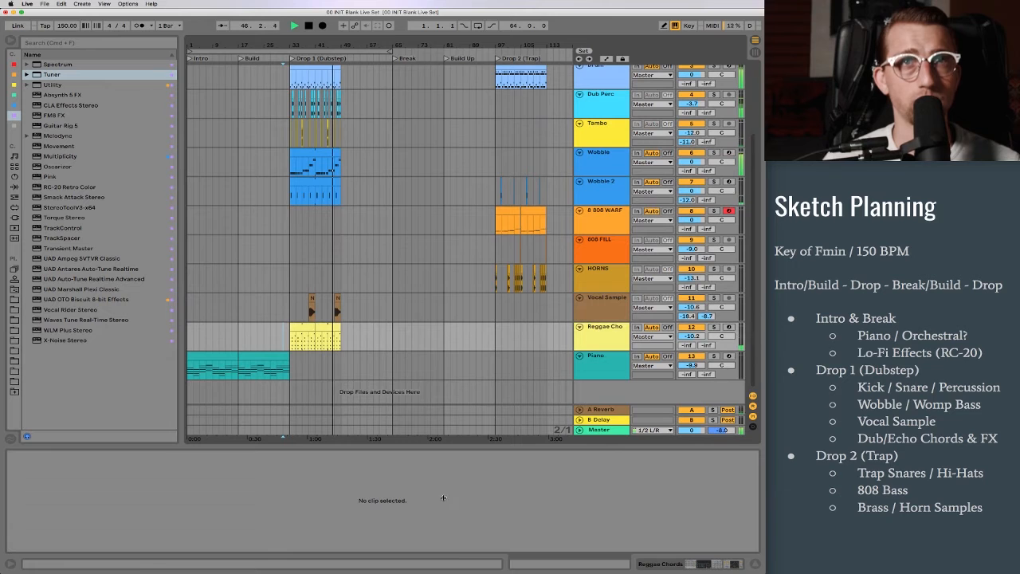
left_click(497, 59)
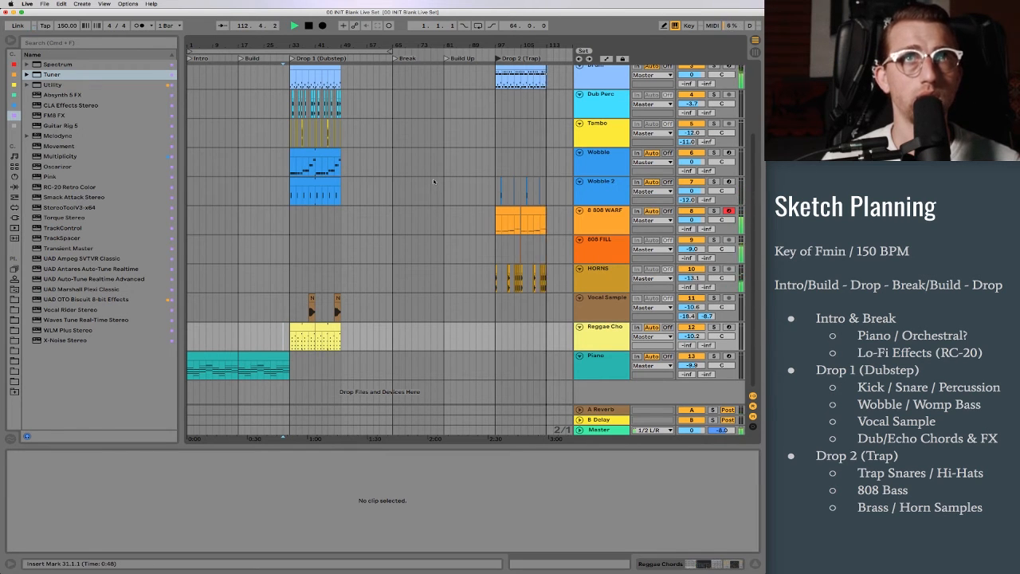
key("space")
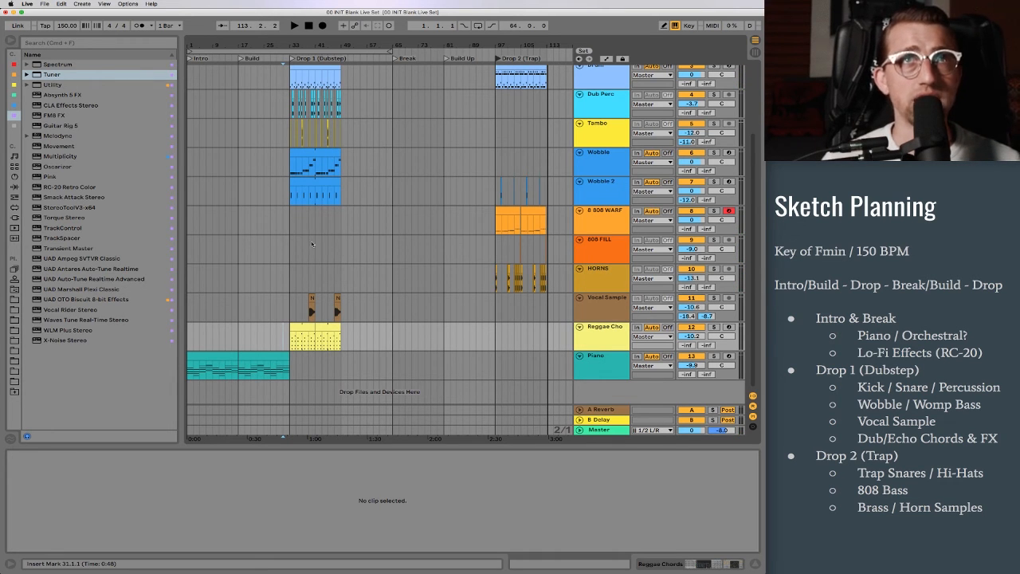
Step: Examine the arrangement section by section, highlighting the intro, the empty break and build-up at bars 65 to 97, and both drops
scroll(282, 263, "up", 2)
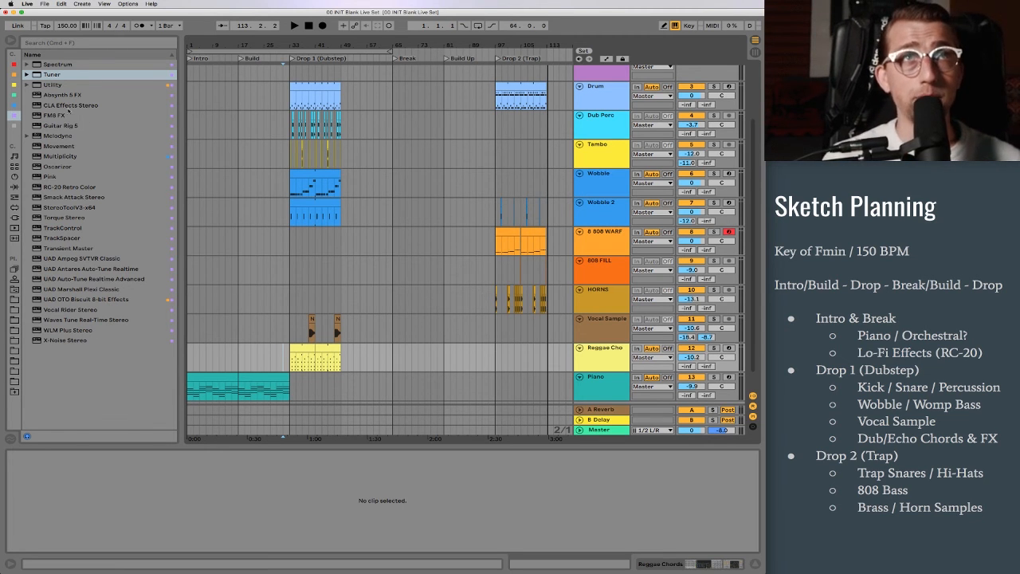
left_click_drag(188, 359, 291, 391)
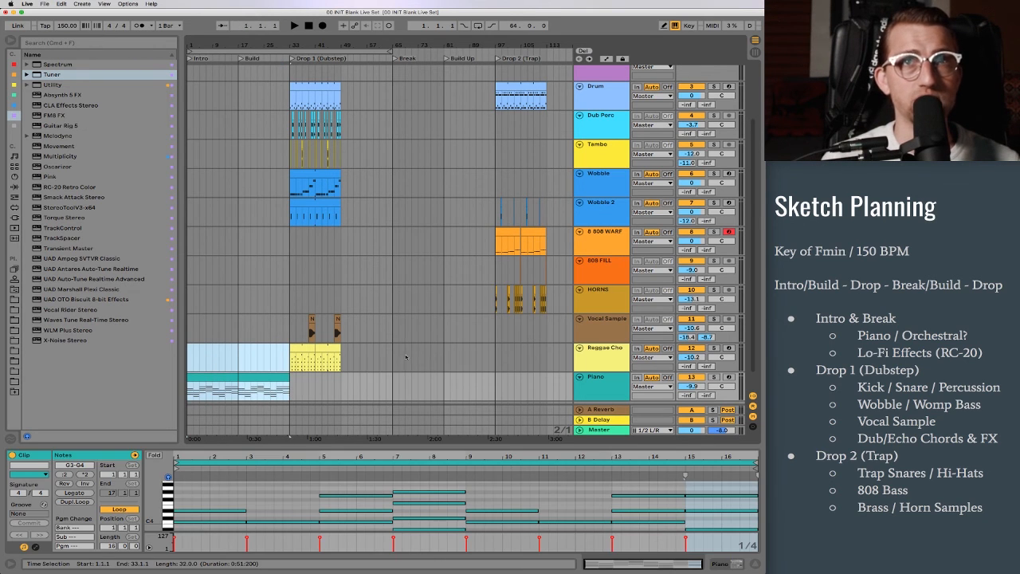
left_click_drag(390, 359, 497, 386)
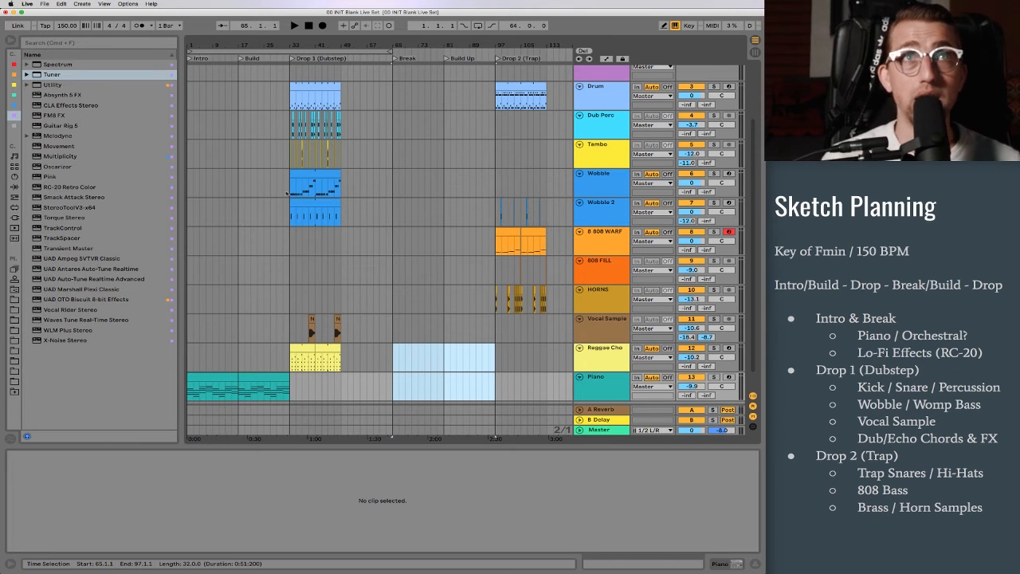
left_click_drag(289, 227, 359, 110)
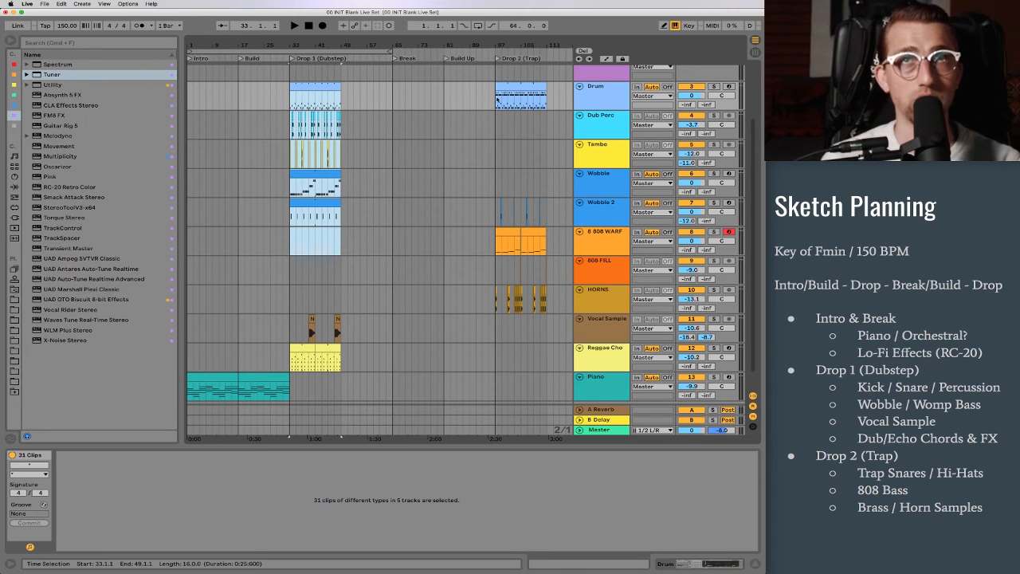
left_click_drag(496, 102, 547, 297)
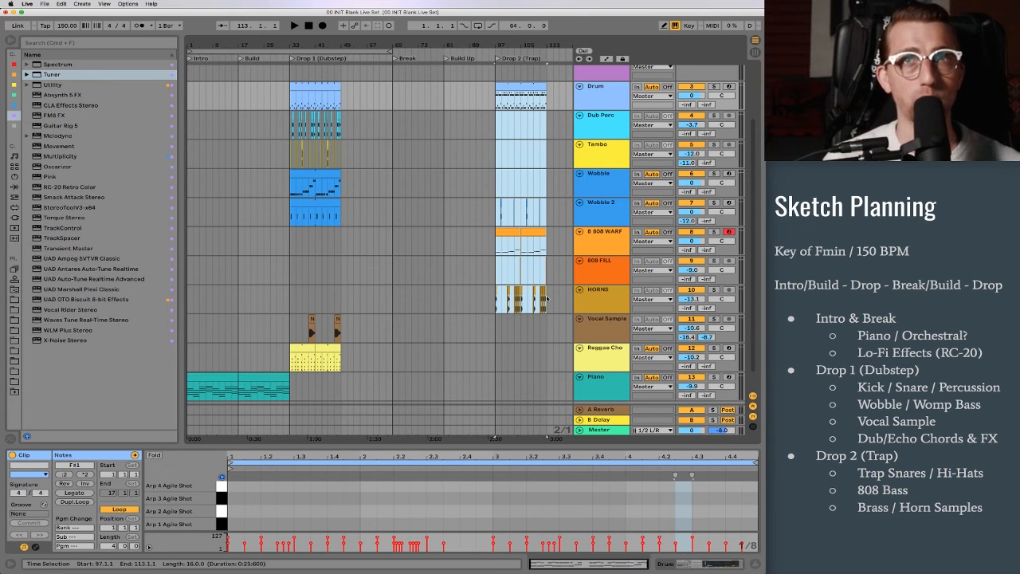
left_click(547, 297)
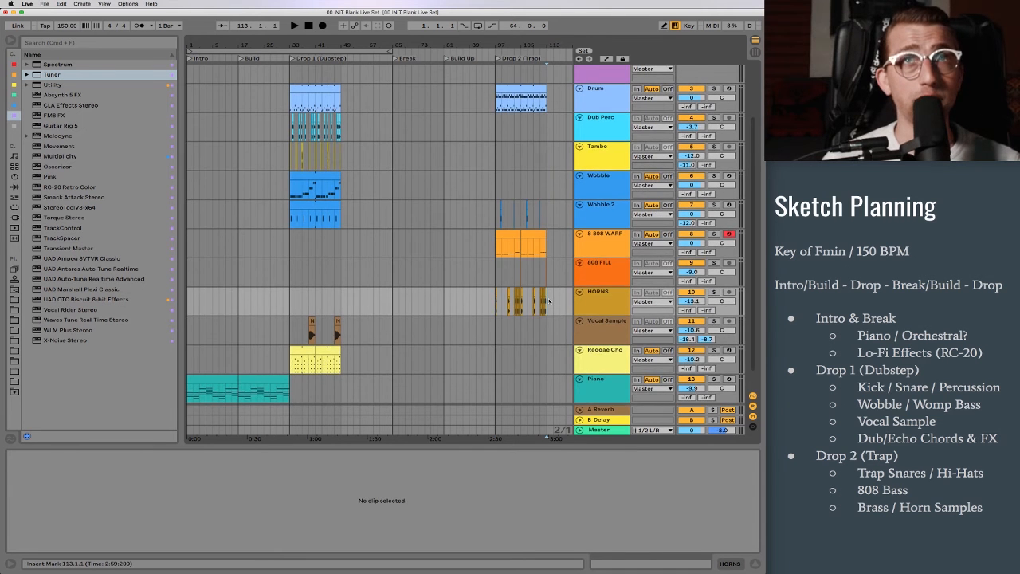
scroll(548, 301, "up", 4)
left_click_drag(436, 45, 436, 38)
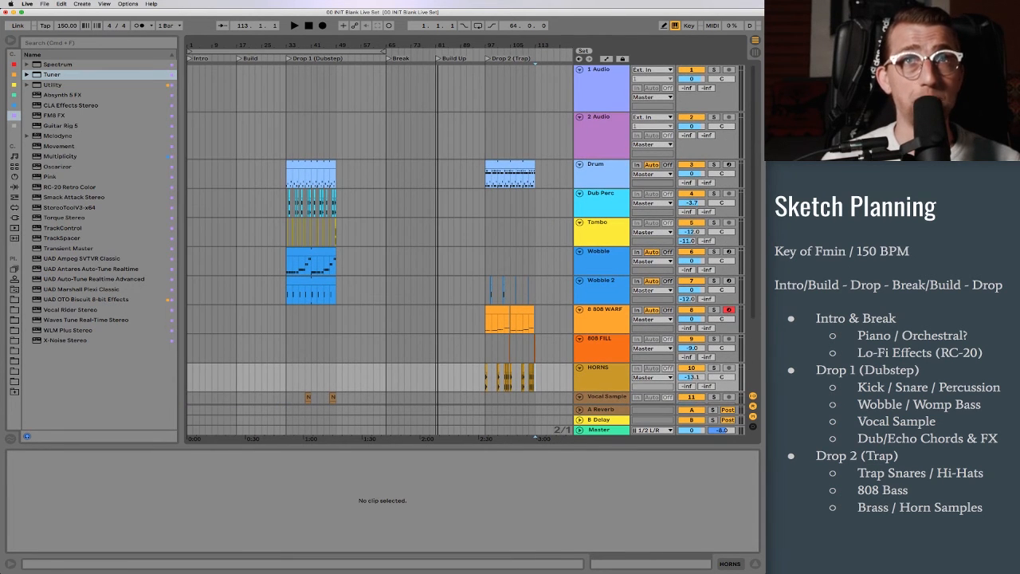
scroll(404, 249, "down", 5)
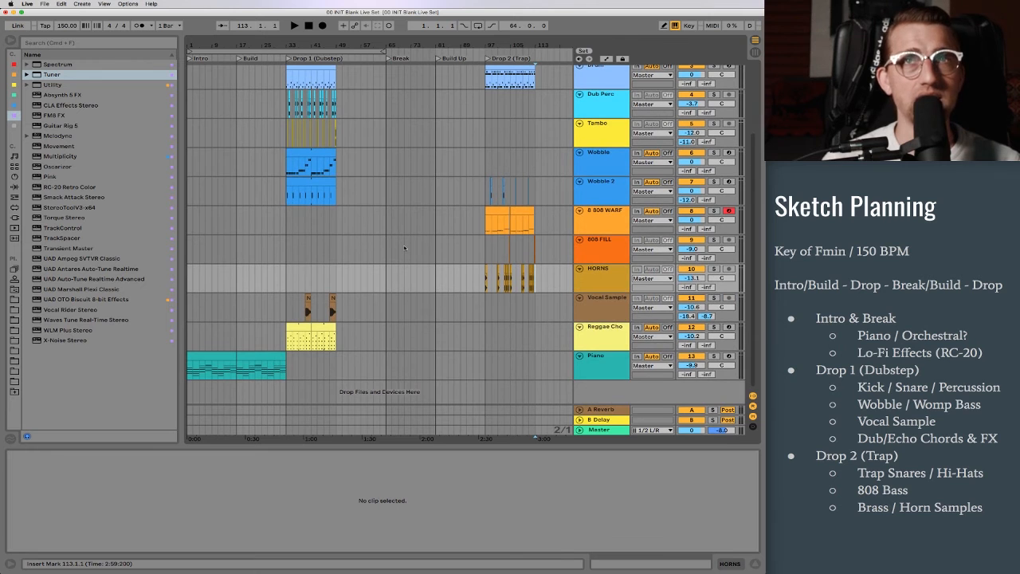